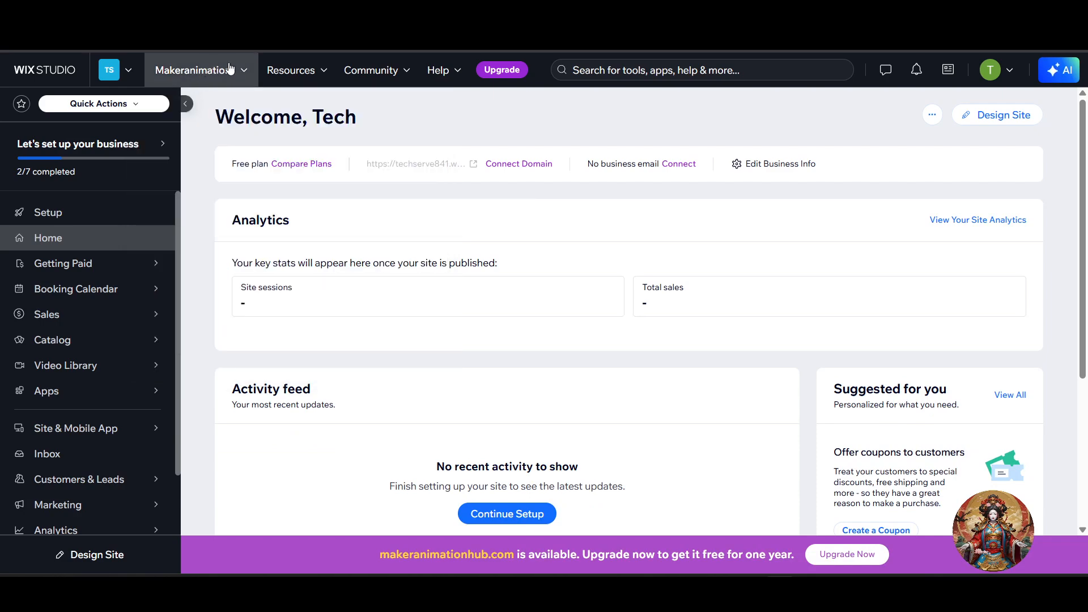
# Step: Open the site for design in the Wix editor and view its home page
pyautogui.click(214, 68)
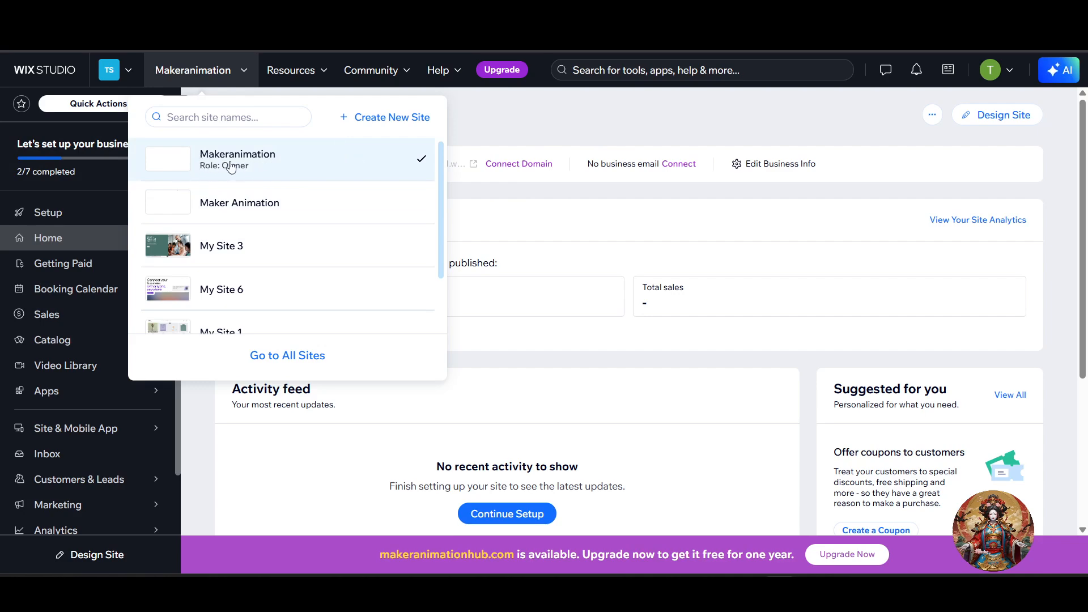
pyautogui.click(977, 127)
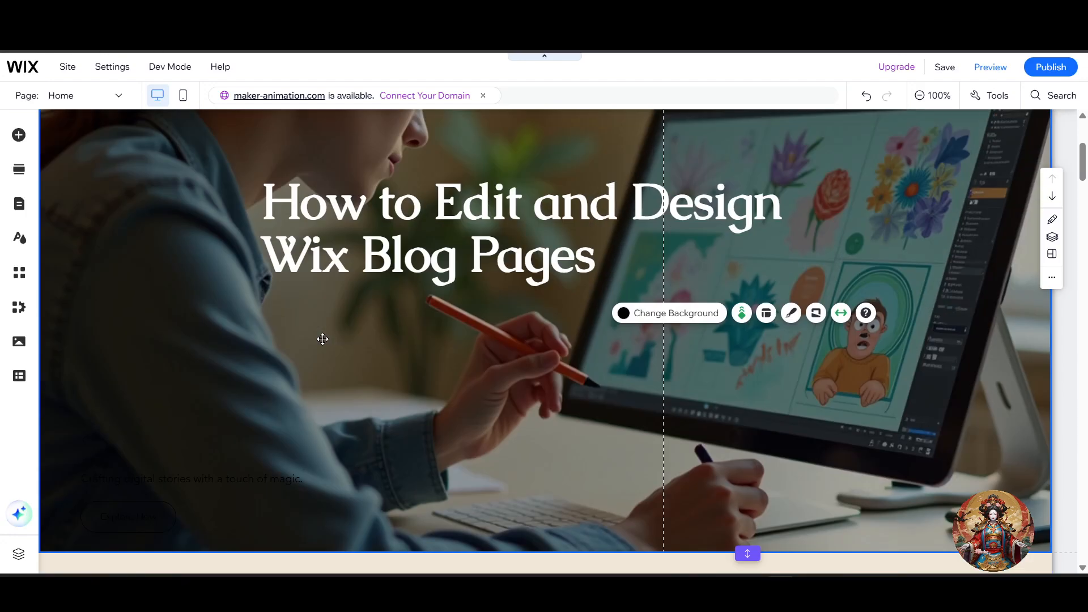
pyautogui.scroll(-4, 323, 339)
pyautogui.scroll(2, 324, 335)
pyautogui.scroll(3, 327, 329)
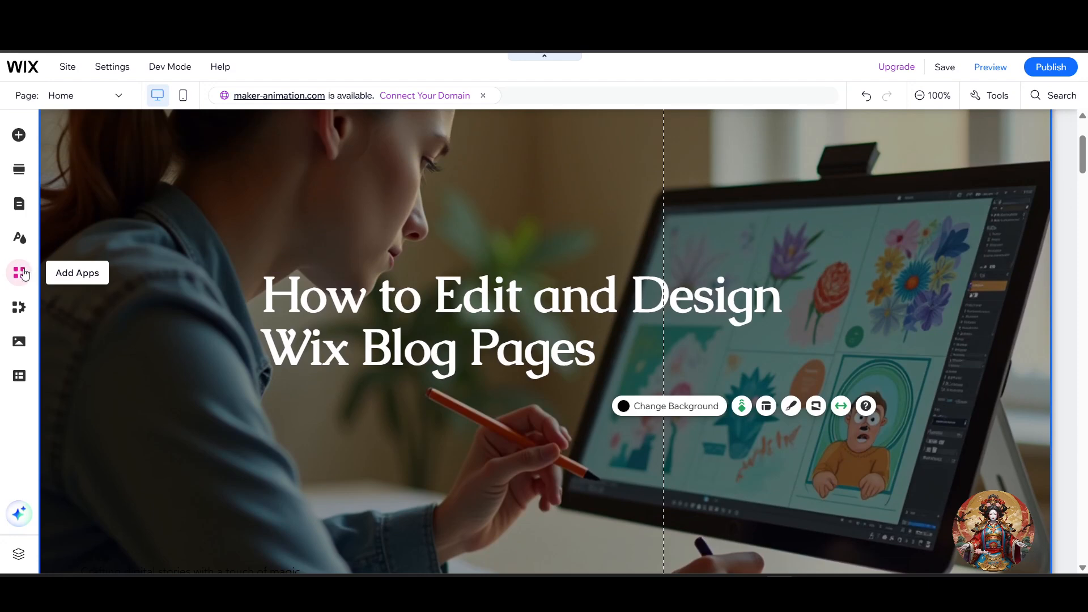
# Step: Search the app market for "wix blog", check the Wix Blog app's page, and close the market
pyautogui.click(24, 273)
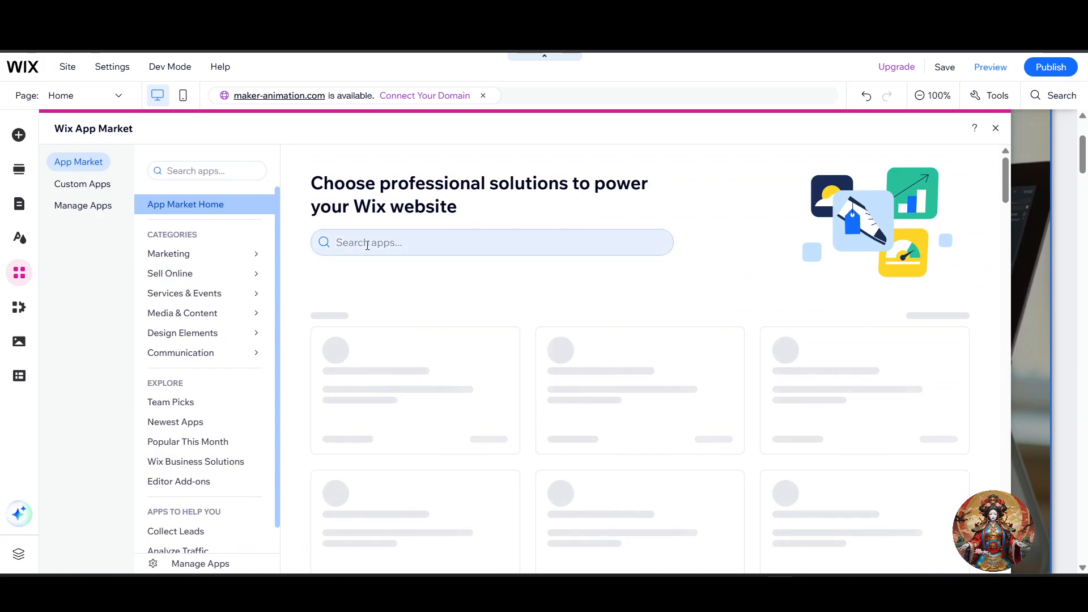
pyautogui.click(394, 245)
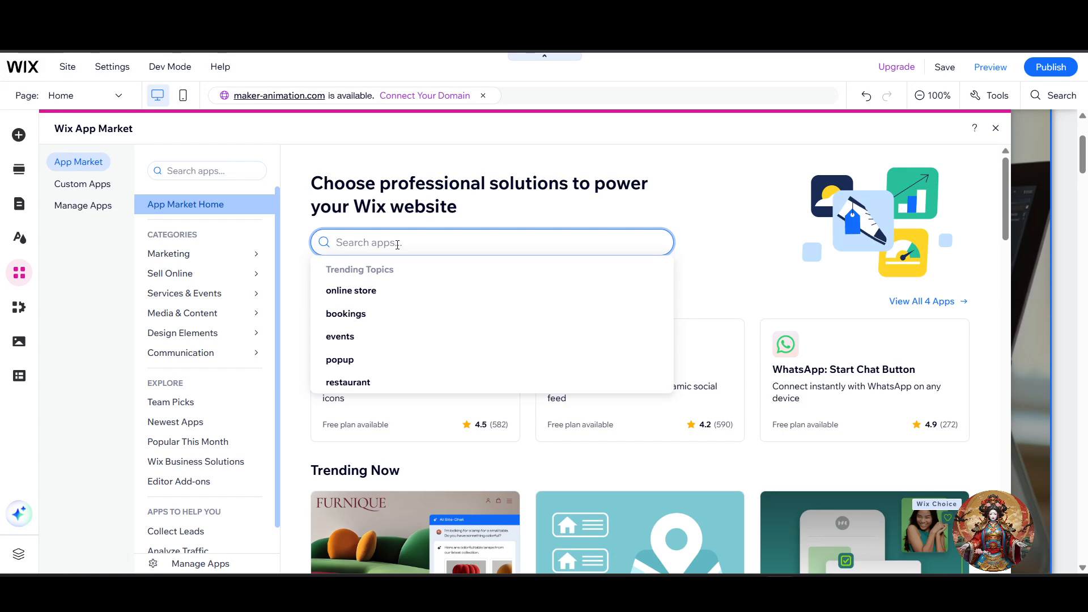
pyautogui.write('wix blog')
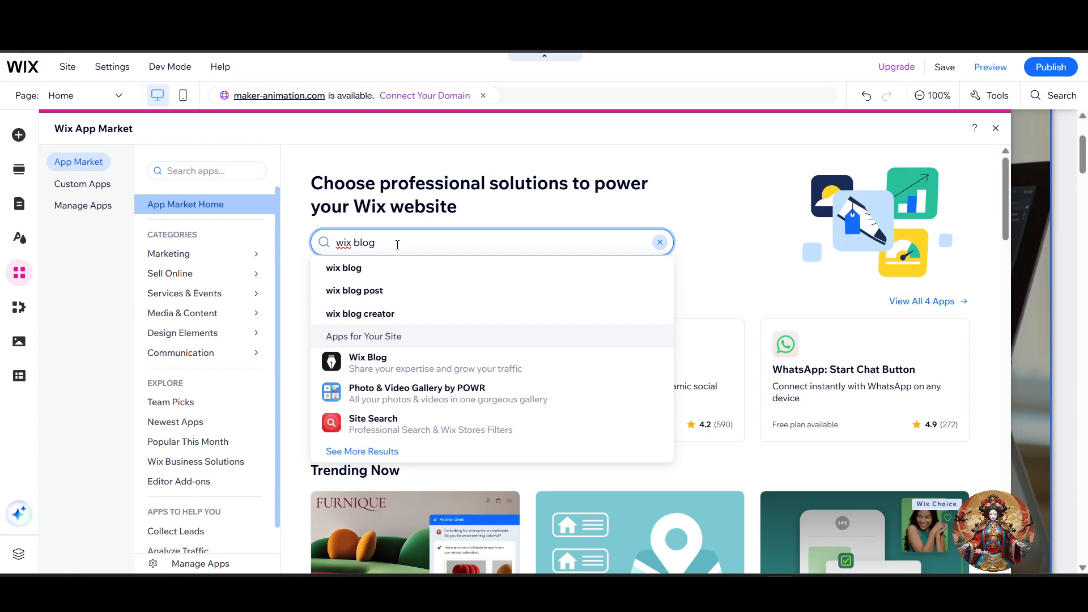
pyautogui.press('Return')
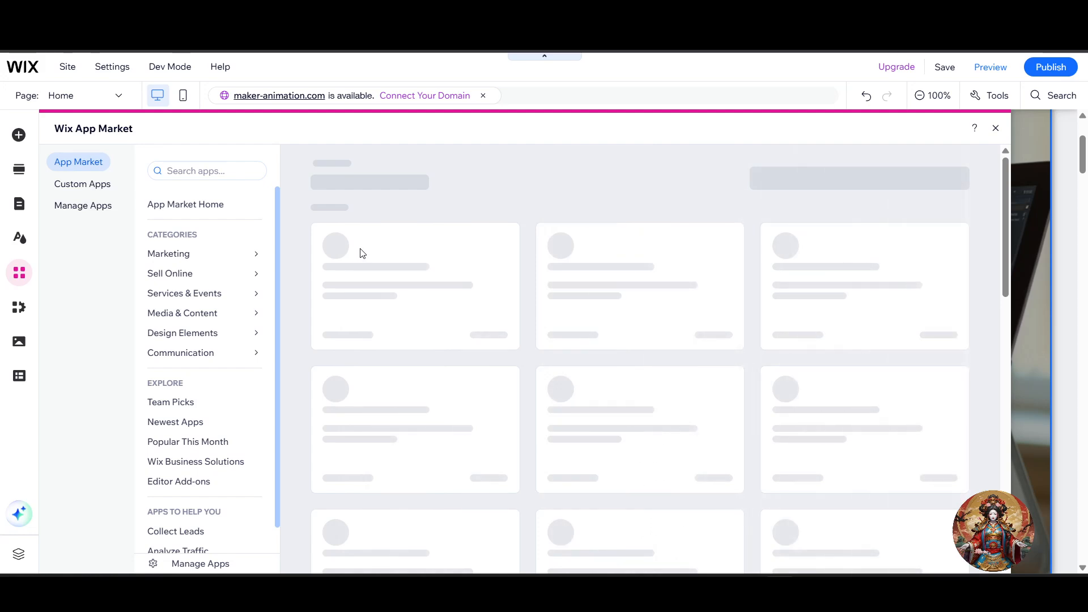
pyautogui.scroll(-3, 639, 420)
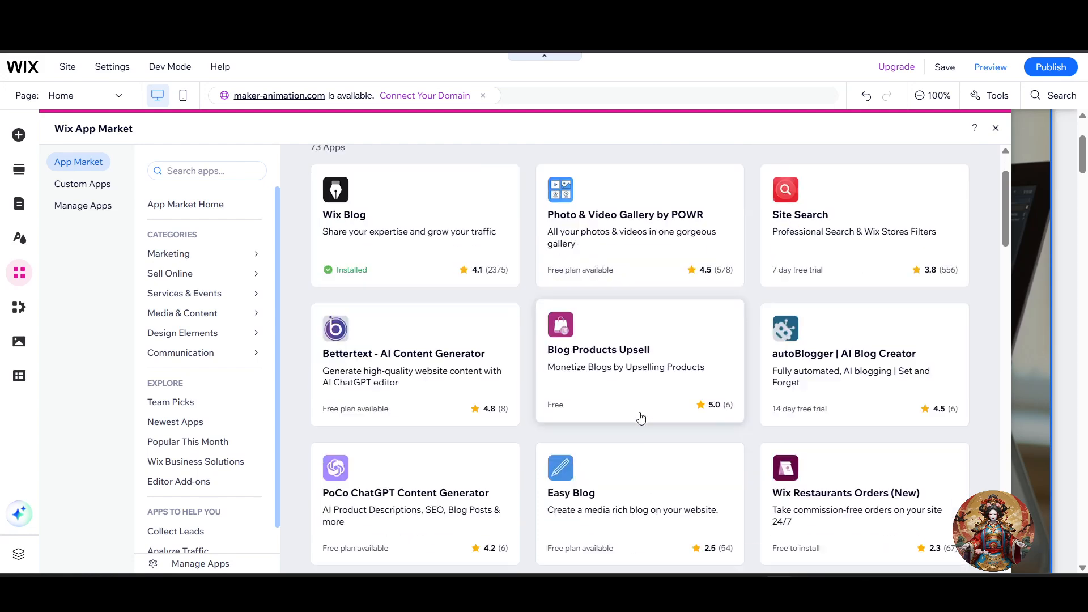
pyautogui.scroll(3, 850, 431)
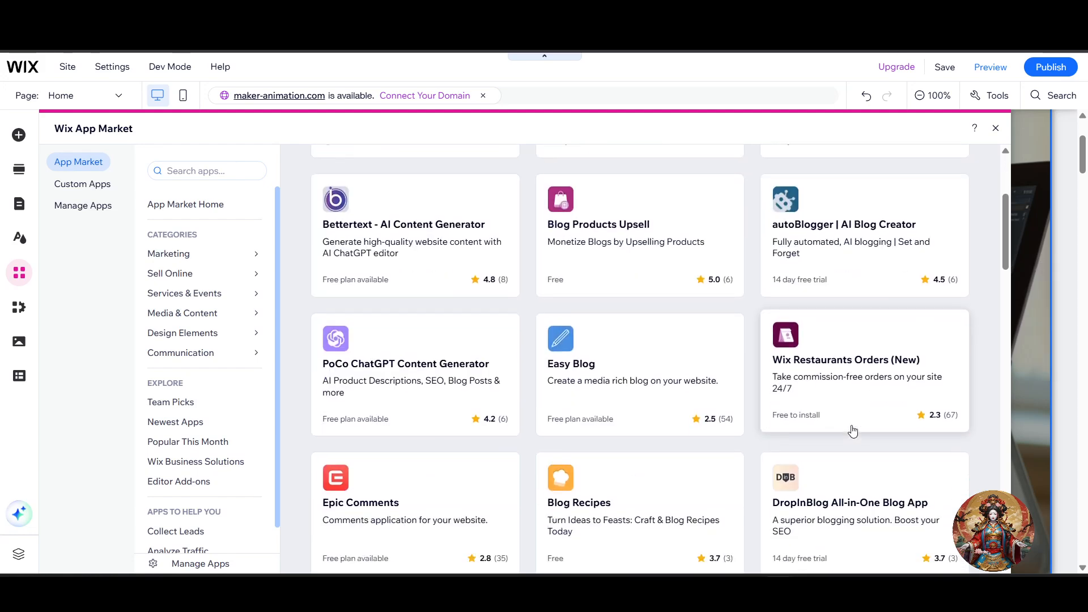
pyautogui.click(451, 307)
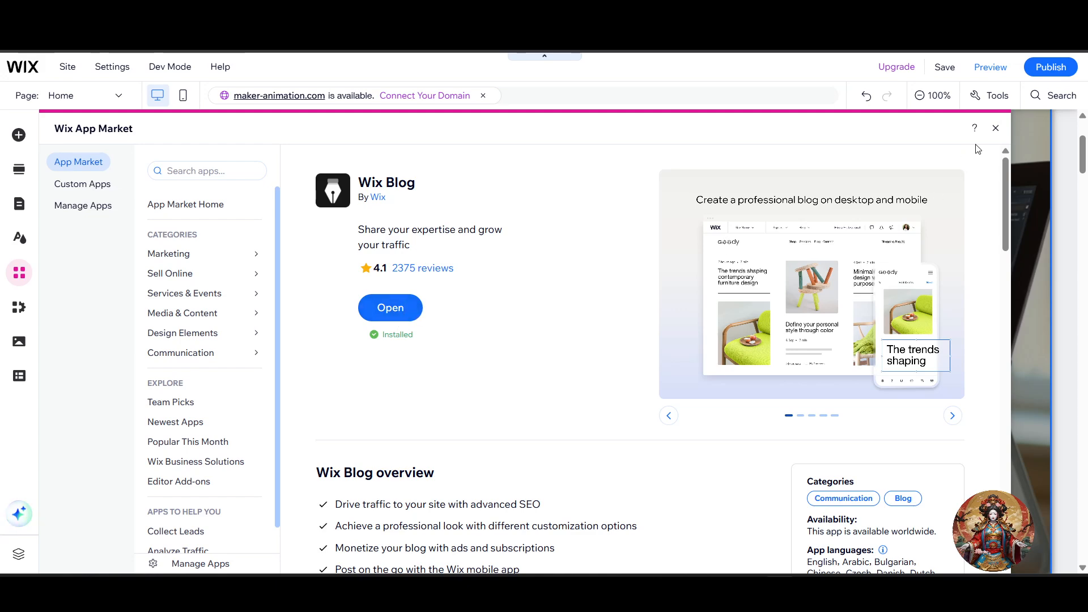
pyautogui.click(996, 128)
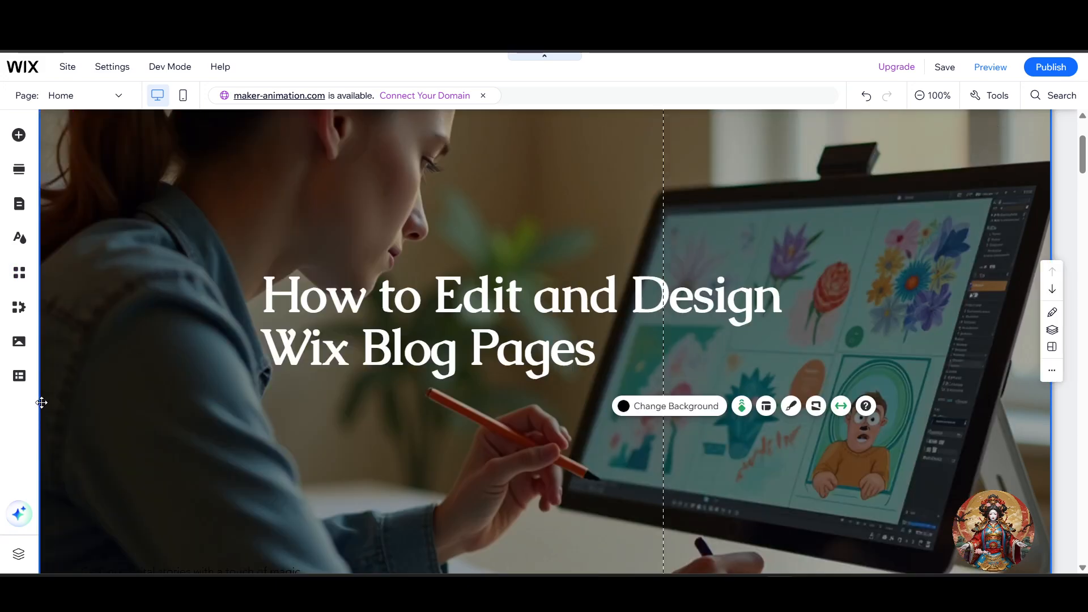
# Step: Open the Blog page from the site's blog pages for editing and dismiss the page list
pyautogui.scroll(-4, 223, 340)
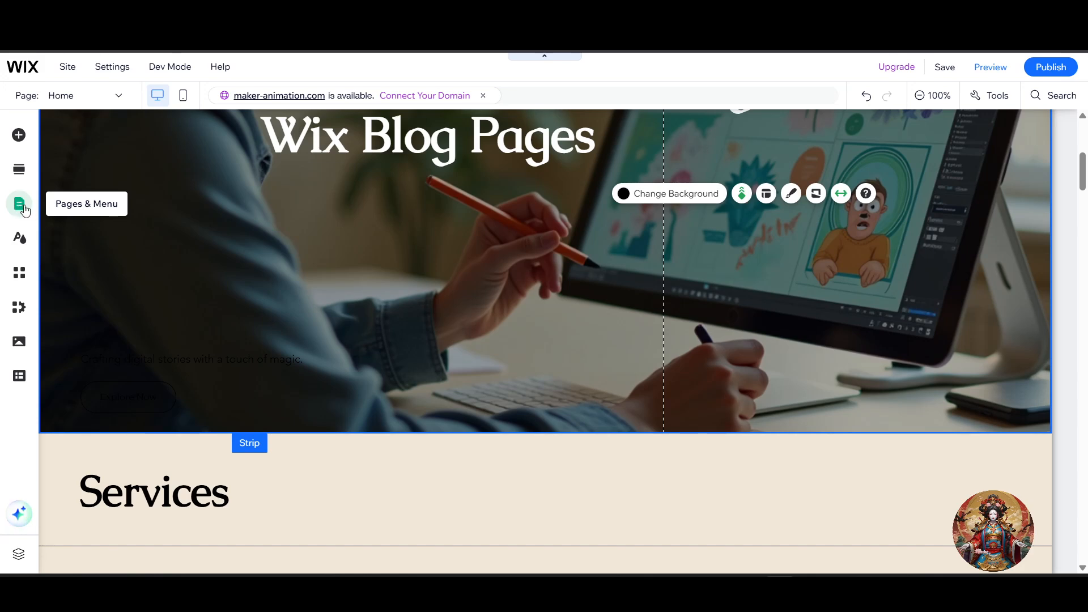
pyautogui.click(25, 211)
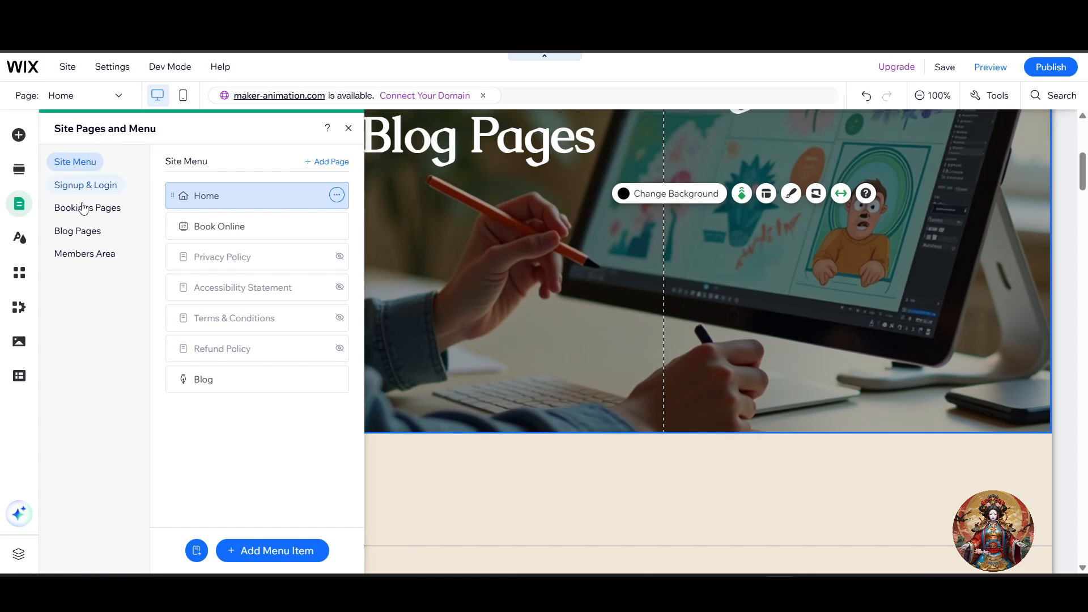
pyautogui.click(80, 234)
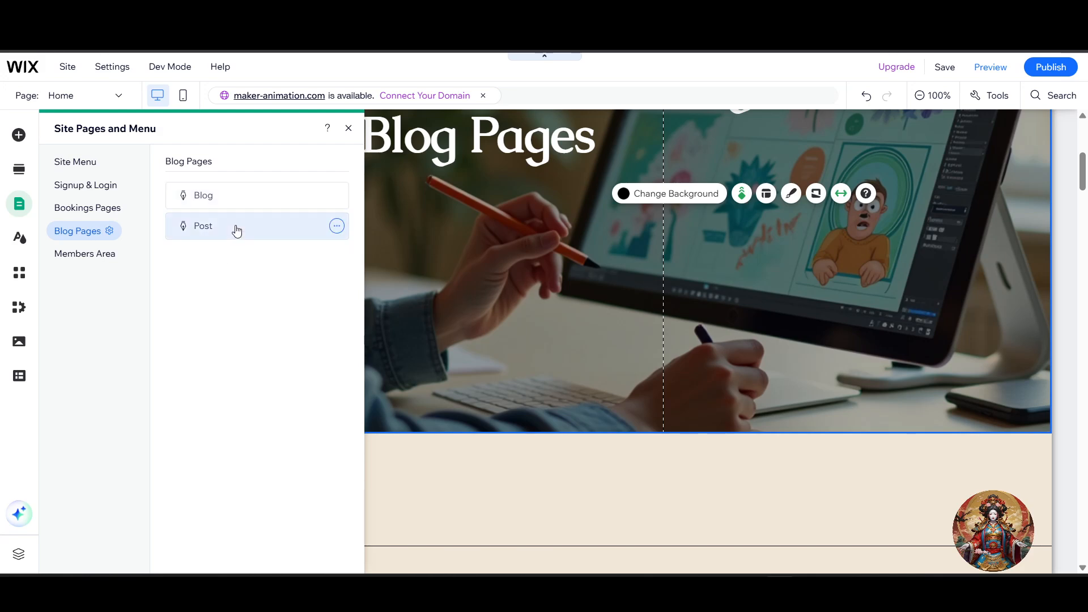
pyautogui.click(239, 197)
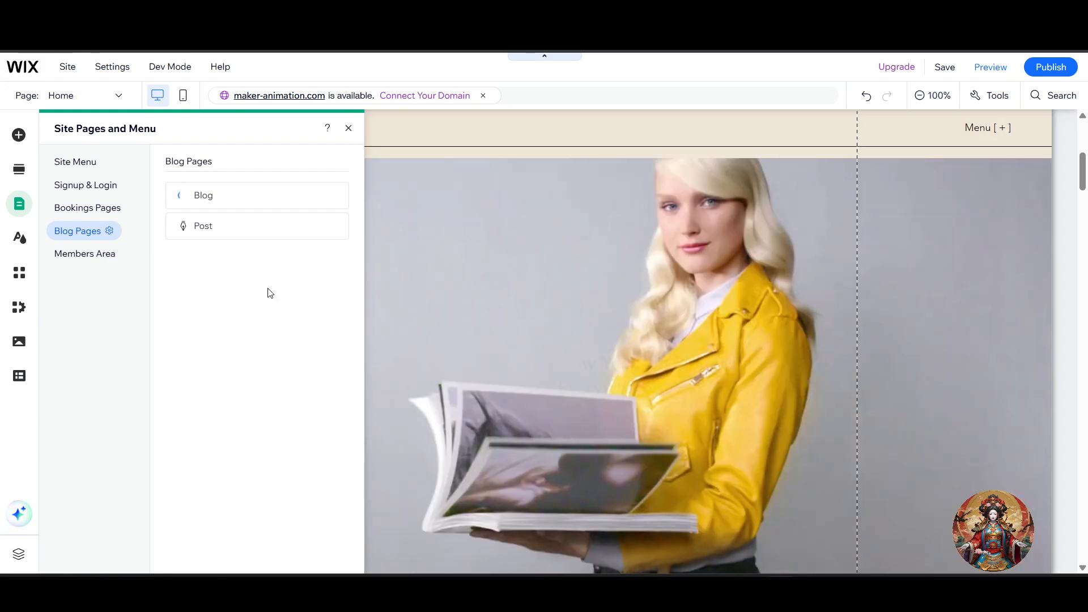
pyautogui.scroll(-1, 912, 356)
pyautogui.scroll(1, 916, 368)
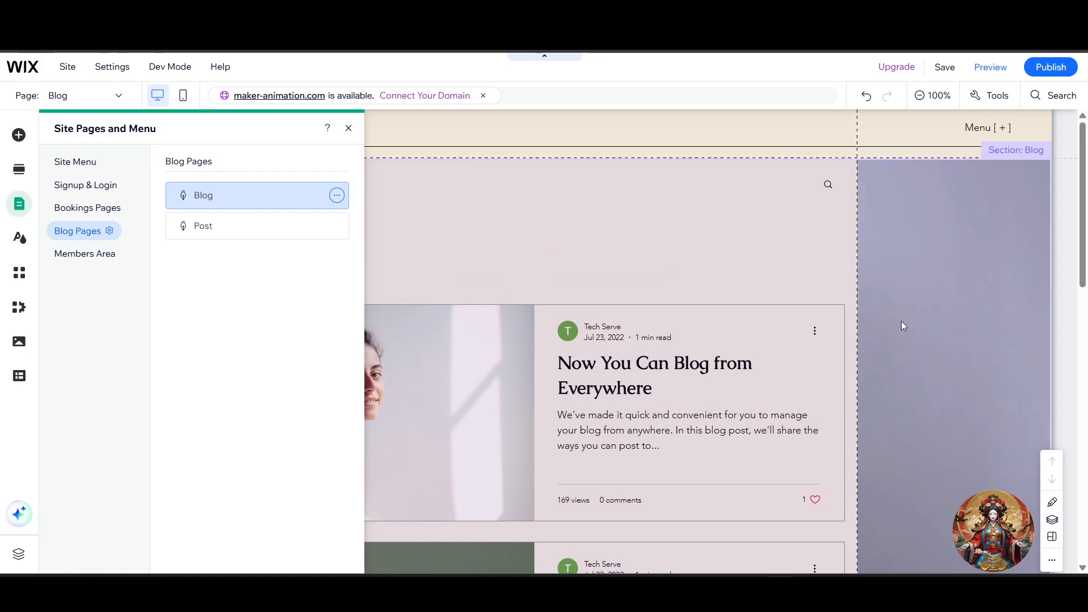
pyautogui.click(917, 322)
# Step: Open post management from the Blog page's post feed and create a new post, ready for its title
pyautogui.scroll(-2, 172, 342)
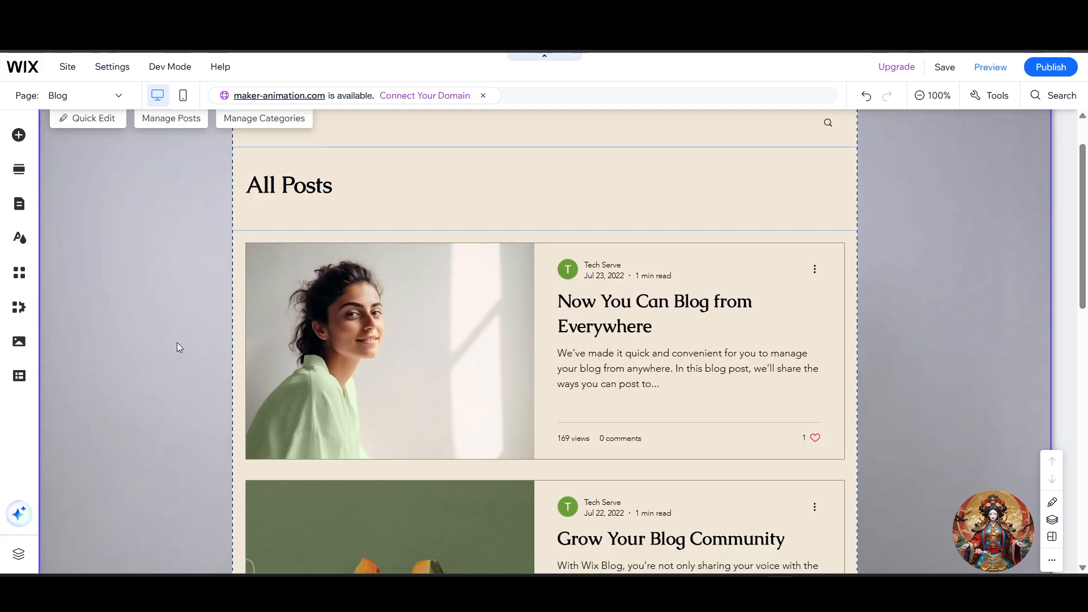
pyautogui.scroll(2, 201, 346)
pyautogui.scroll(-2, 617, 309)
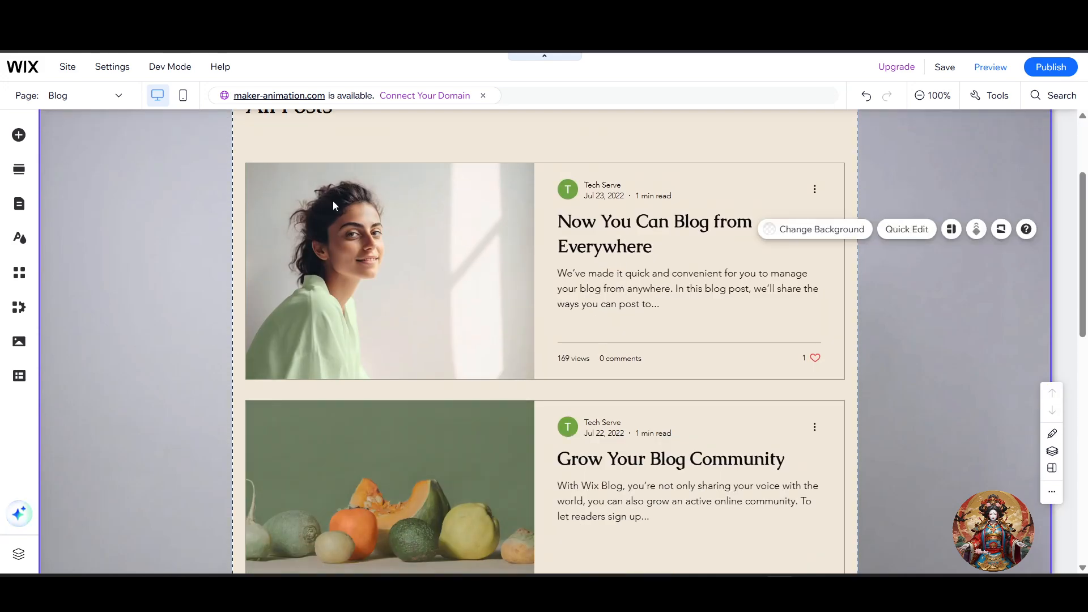
pyautogui.scroll(-3, 369, 291)
pyautogui.scroll(-3, 371, 294)
pyautogui.scroll(7, 396, 311)
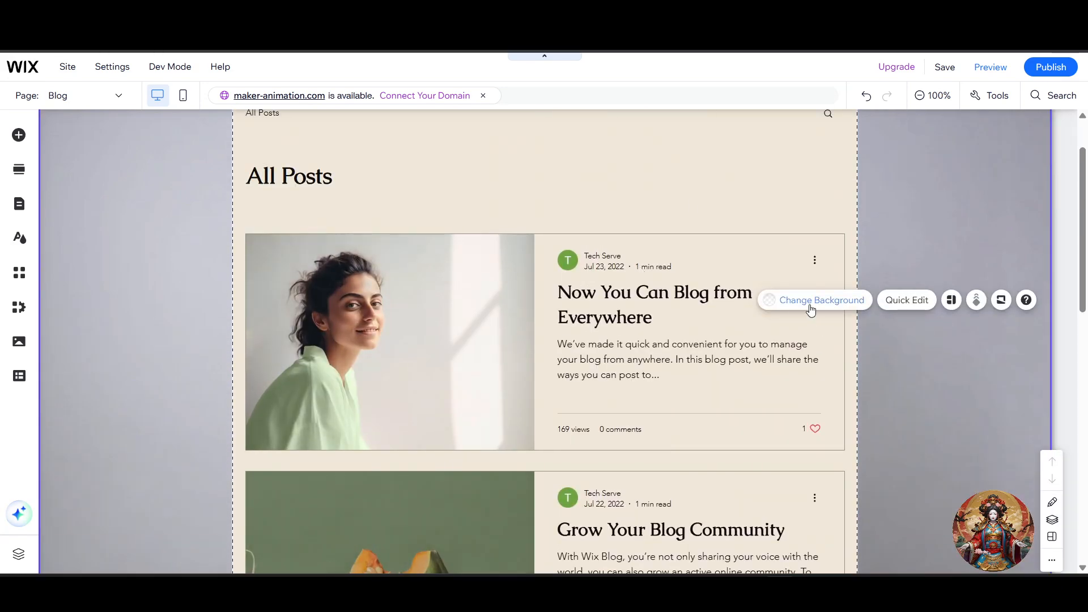
pyautogui.click(777, 194)
pyautogui.click(821, 301)
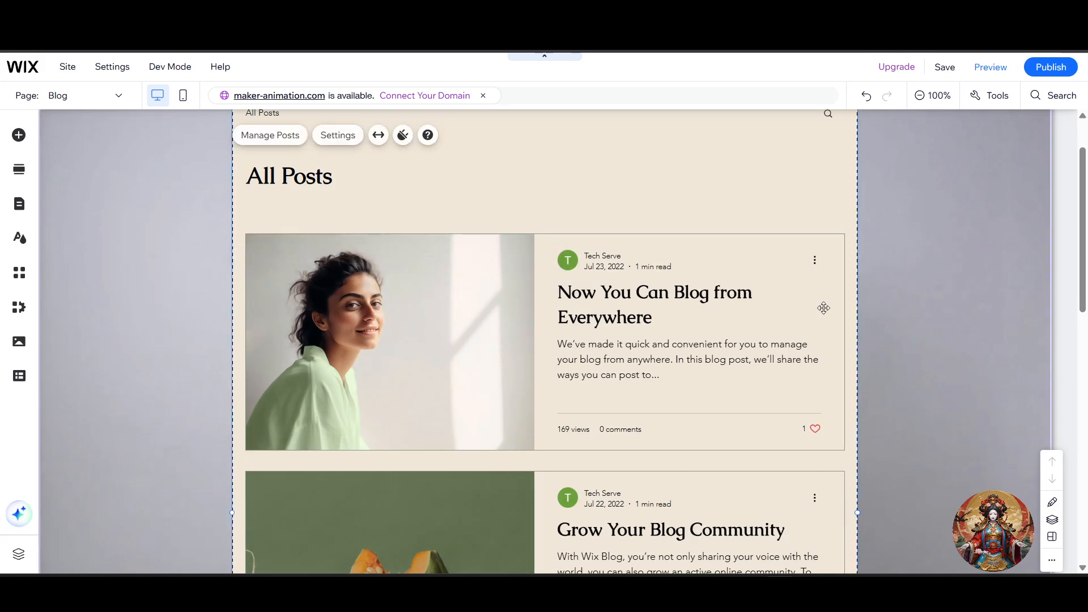
pyautogui.click(629, 326)
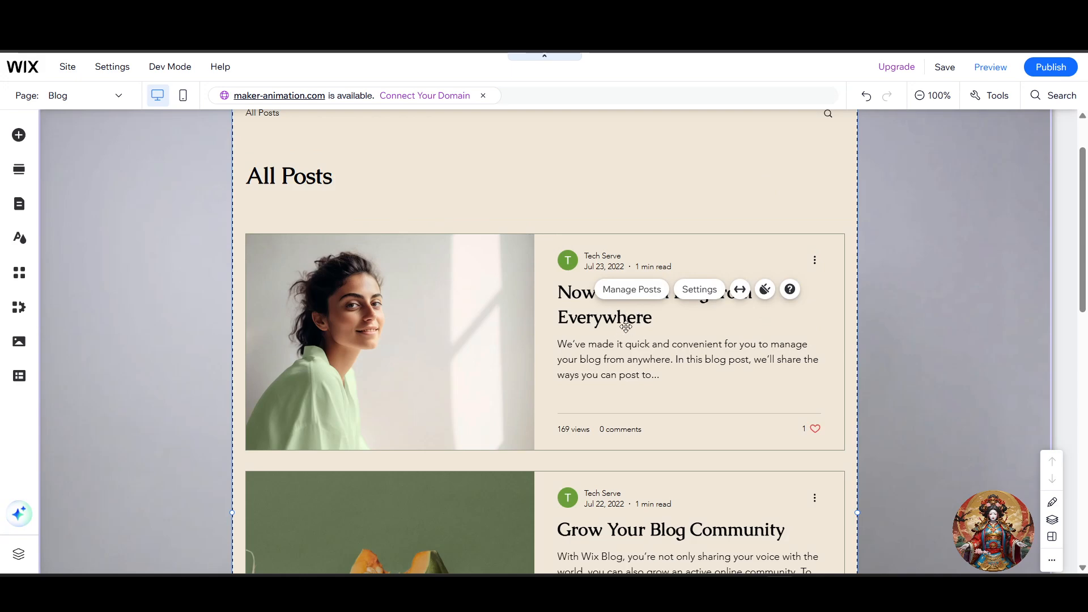
pyautogui.click(642, 296)
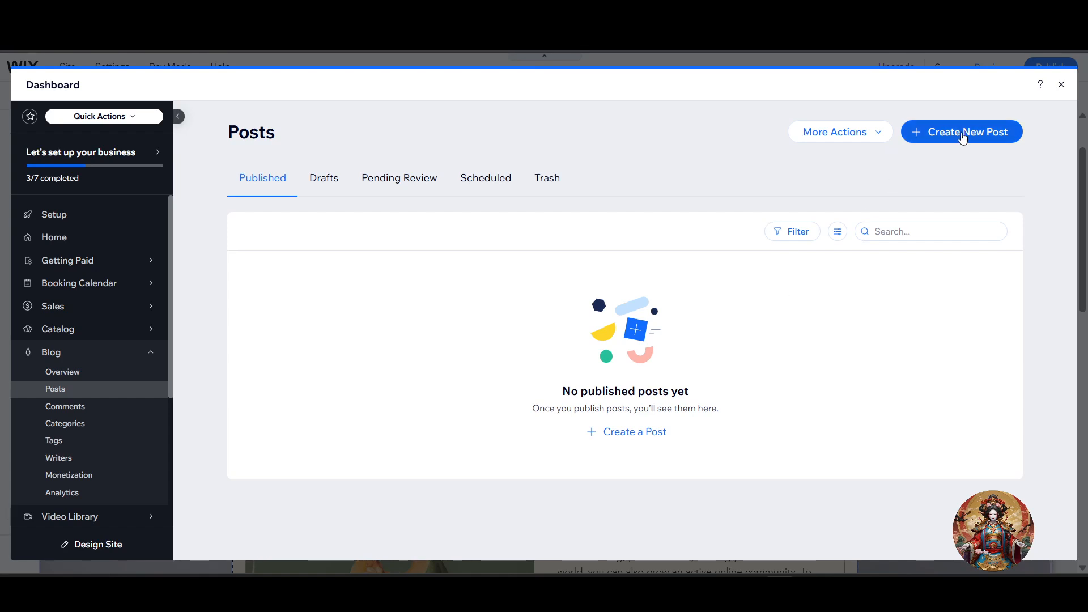
pyautogui.click(966, 139)
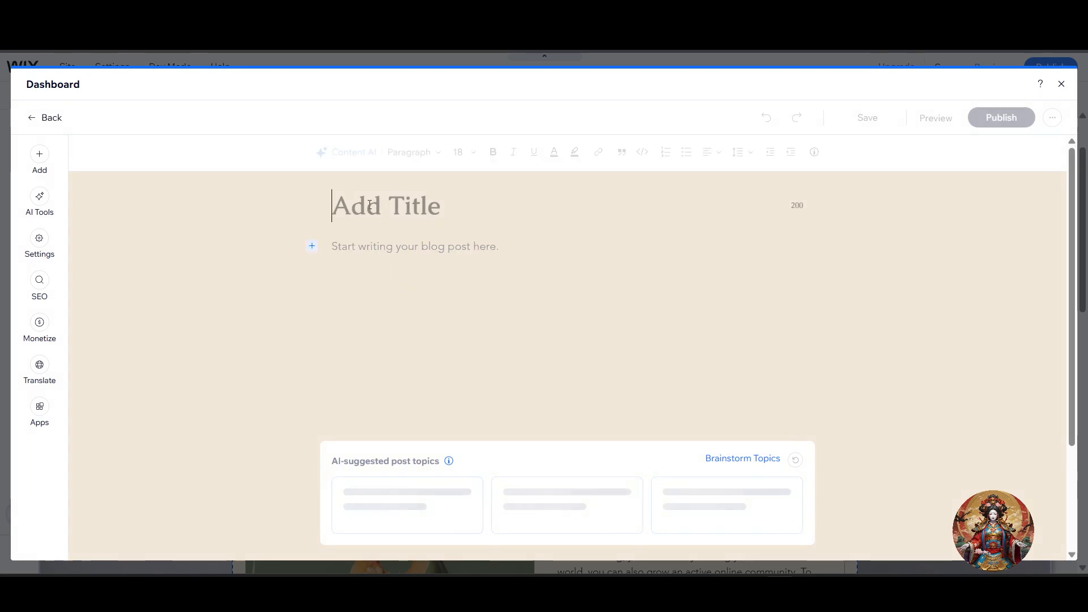
pyautogui.click(359, 201)
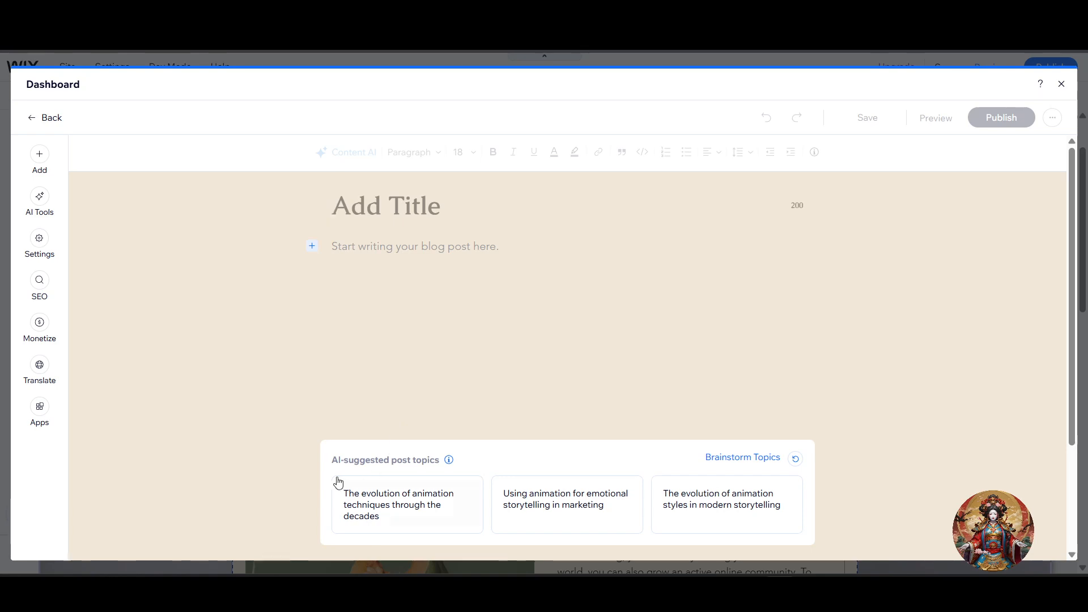
# Step: Switch to a new browser tab and open ChatGPT
pyautogui.moveTo(413, 517)
pyautogui.click(662, 11)
pyautogui.click(641, 38)
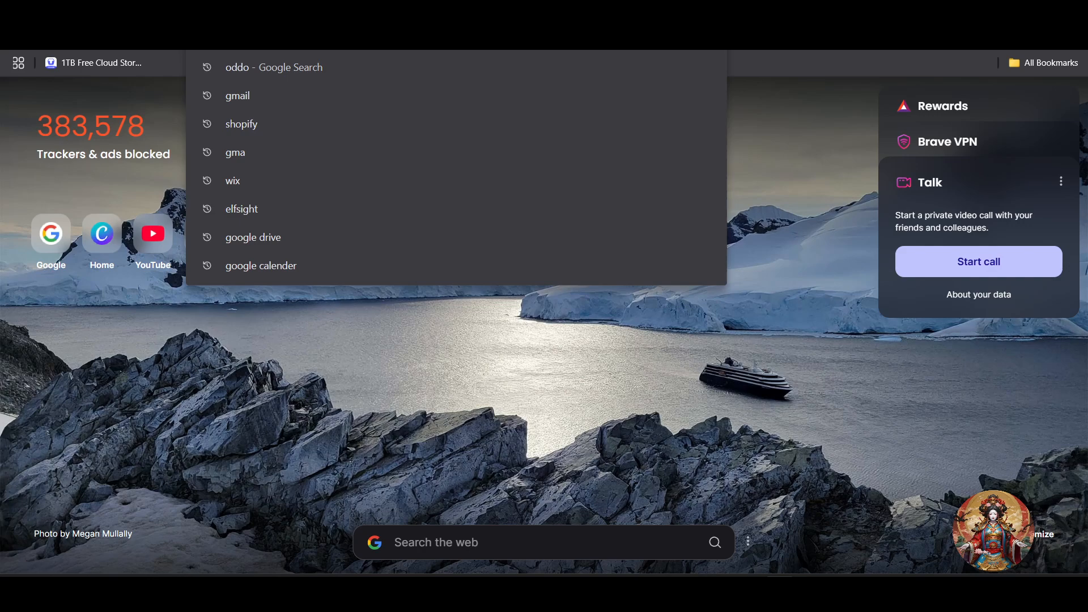
pyautogui.write('chat')
pyautogui.press('Return')
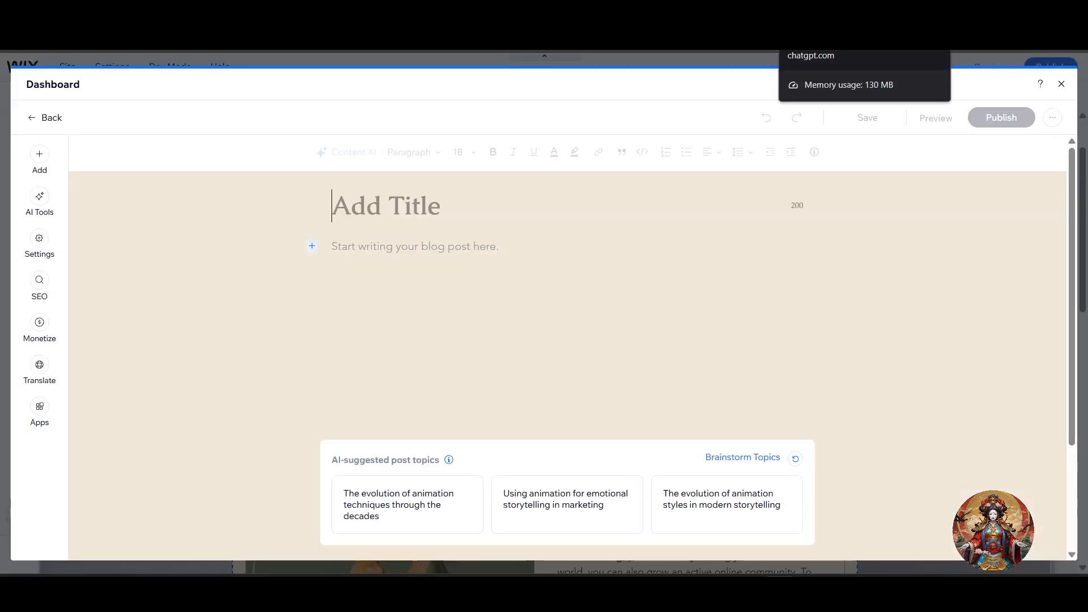
# Step: Send ChatGPT the prompt "Create a cat title, where i'm cat , it a blog post"
pyautogui.click(513, 274)
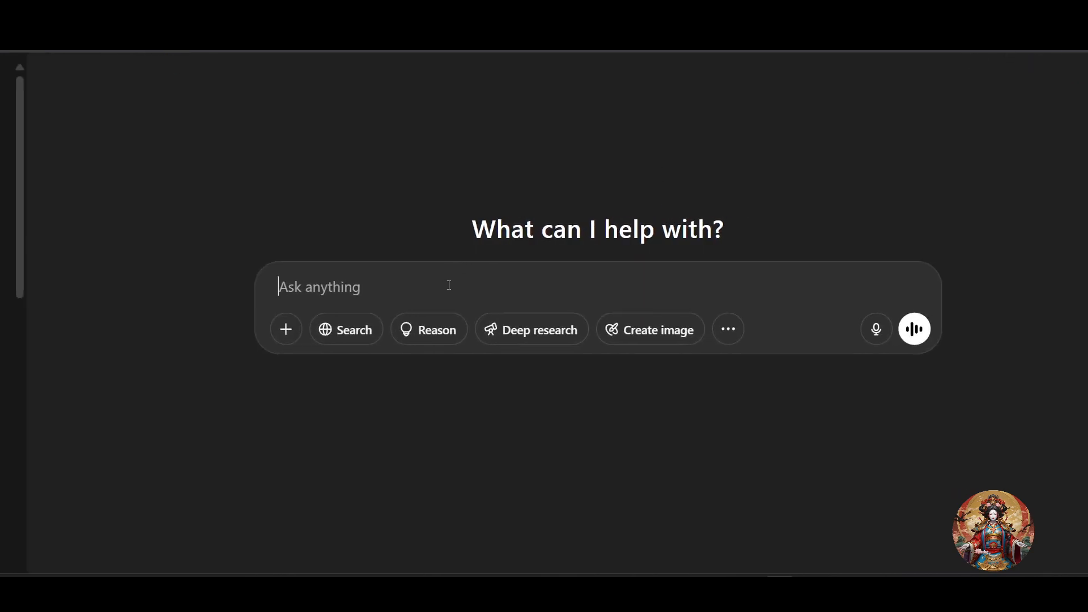
pyautogui.write('Create a cat ti')
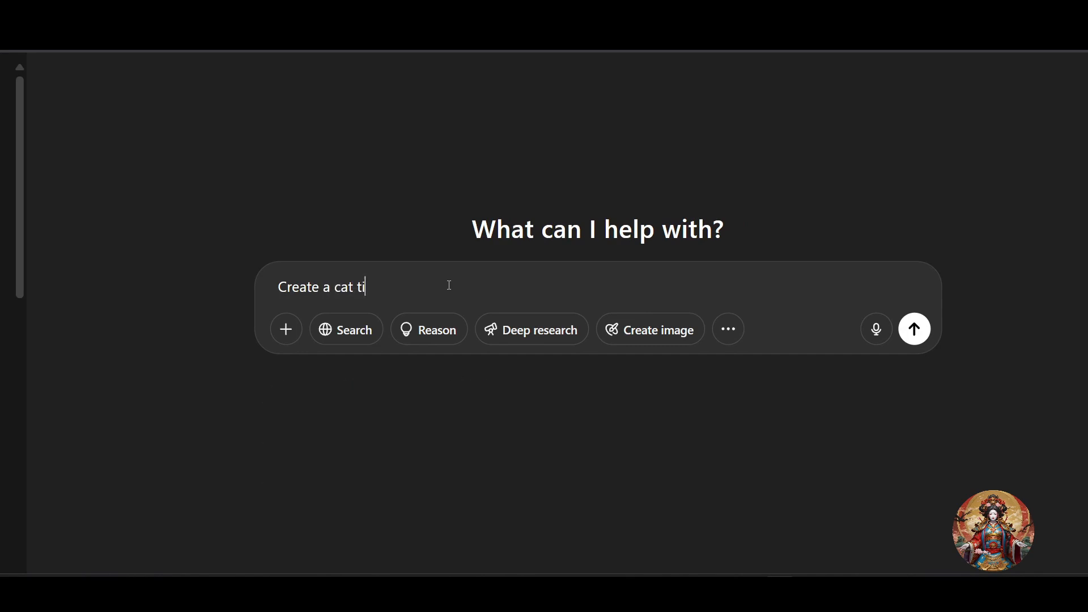
pyautogui.write('tle, where i;')
pyautogui.press('BackSpace')
pyautogui.press('Num_Lock')
pyautogui.write("'m")
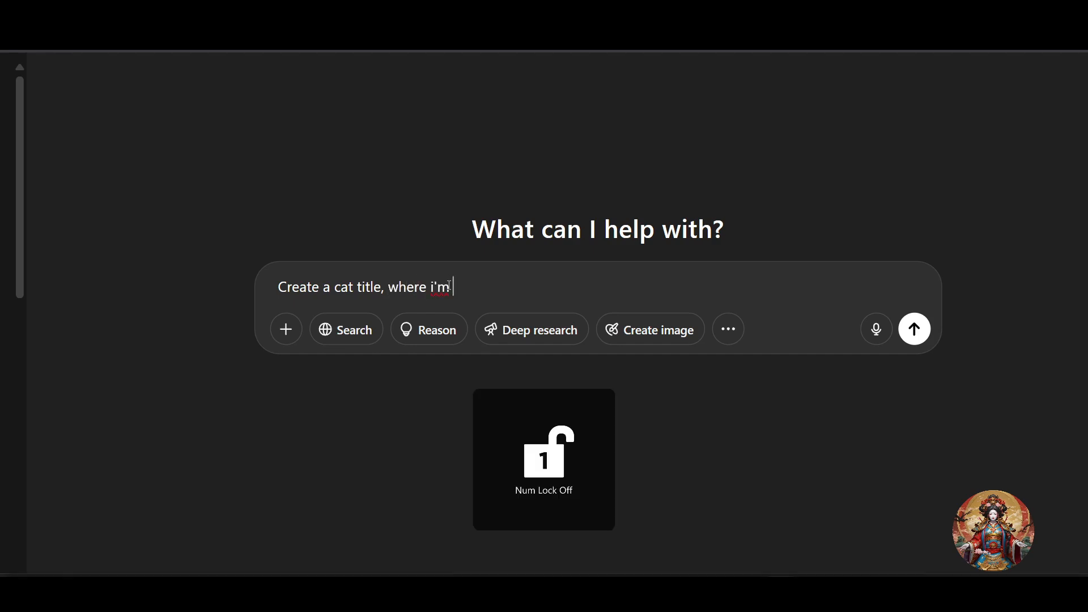
pyautogui.write(' cat , it a bog')
pyautogui.press('BackSpace')
pyautogui.press('BackSpace')
pyautogui.write('log po')
pyautogui.press('Return')
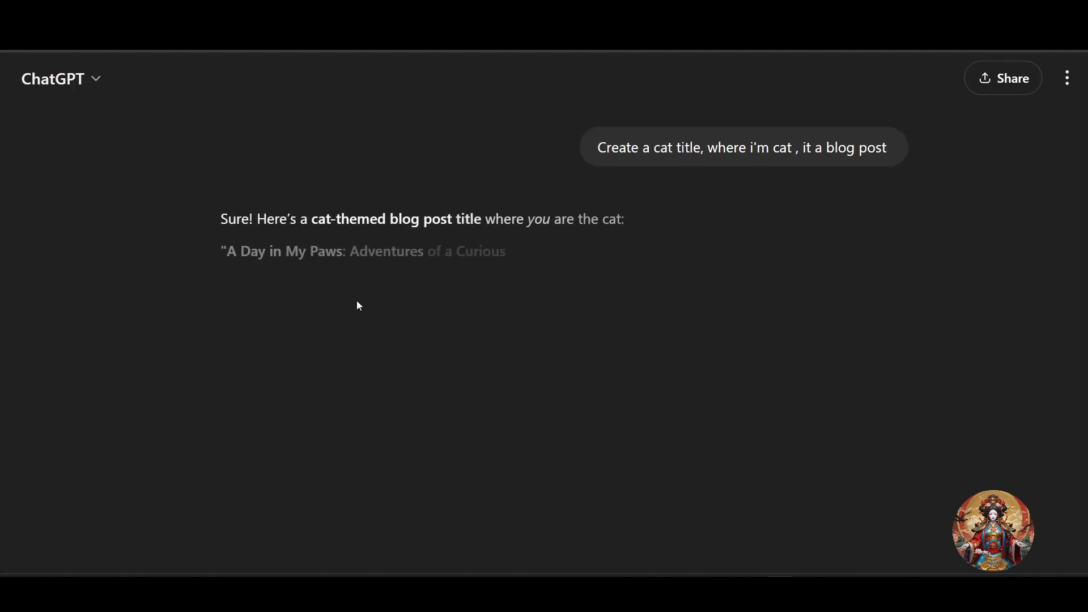
# Step: Copy the generated title "A Day in My Paws: Adventures of a Curious Cat" into the new Wix post's title
pyautogui.moveTo(227, 251); pyautogui.dragTo(549, 253)
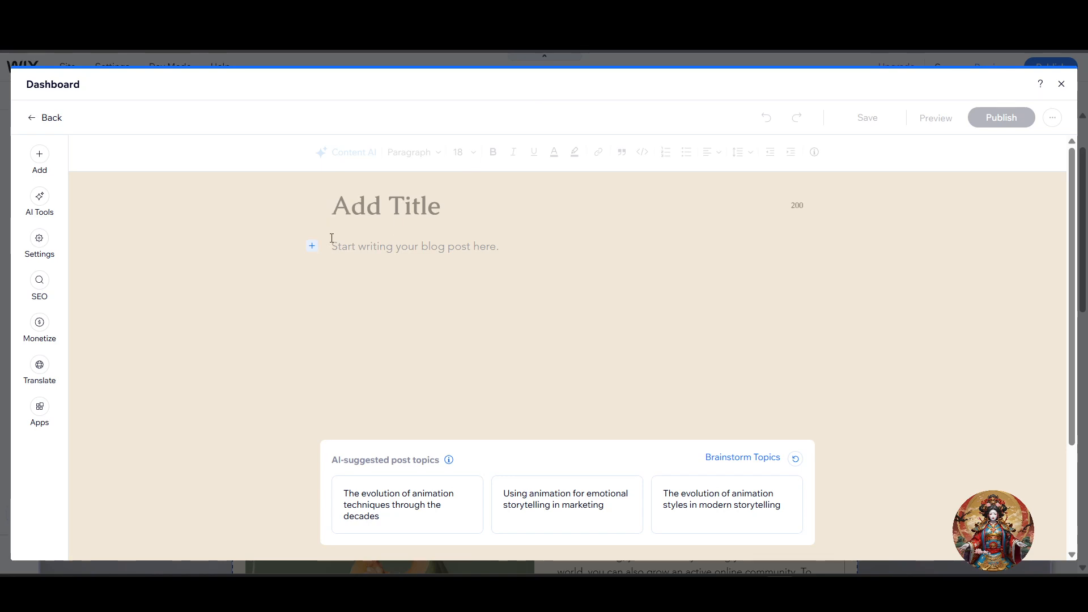
pyautogui.write('A Day in My Paws: Adventures of a Curious Cat')
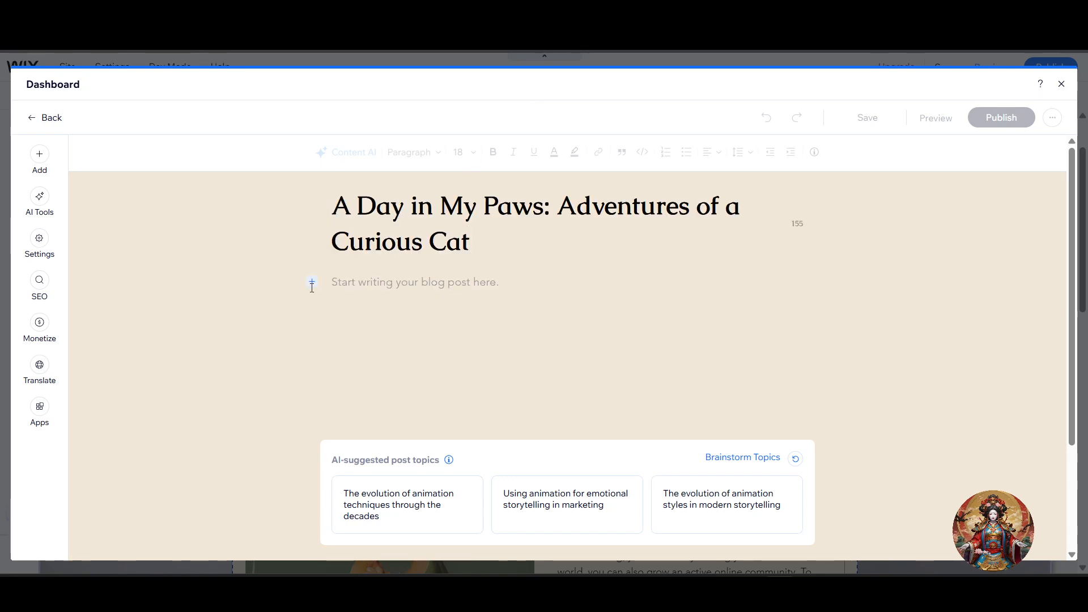
pyautogui.click(448, 287)
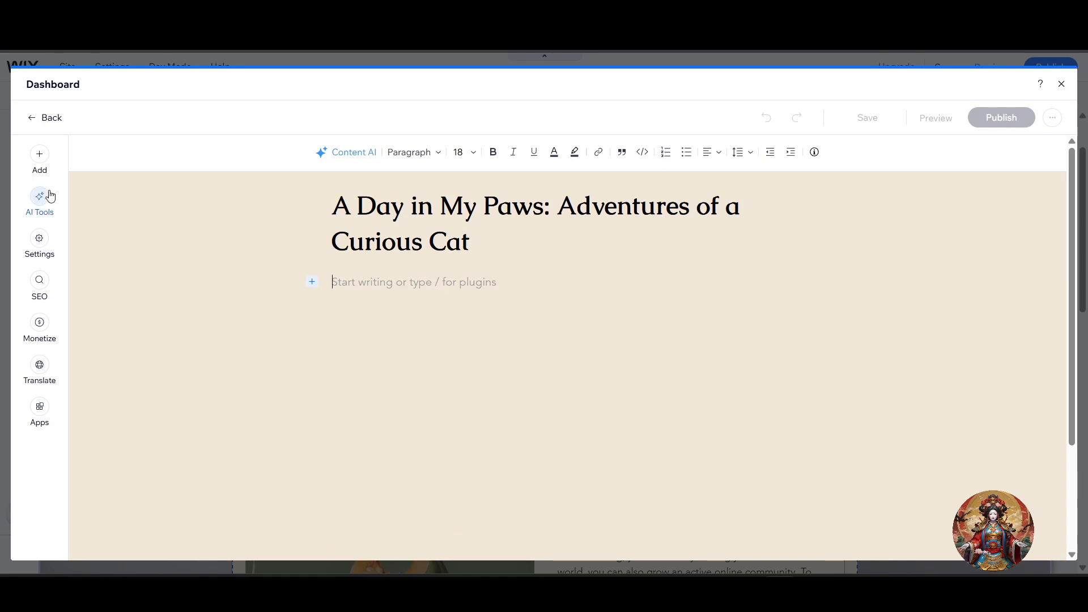
# Step: Open the AI Post Creator and enter "A Day in My Paws: Adventures of a Curious Cat" as the topic description
pyautogui.click(37, 201)
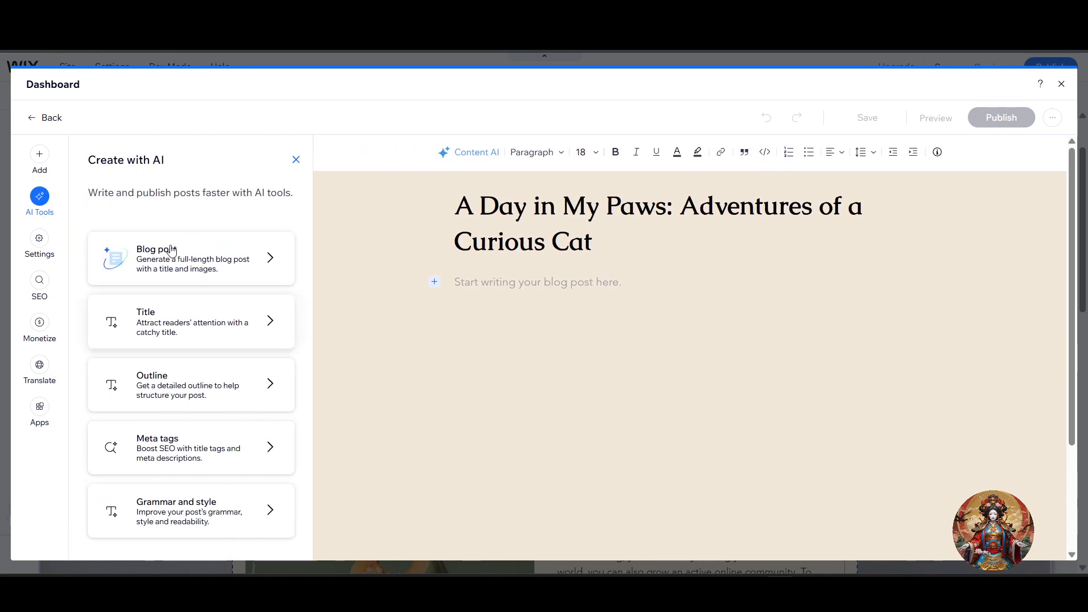
pyautogui.click(181, 255)
pyautogui.click(165, 361)
pyautogui.write('A Day in My Paws: Adventures of a Curious Cat')
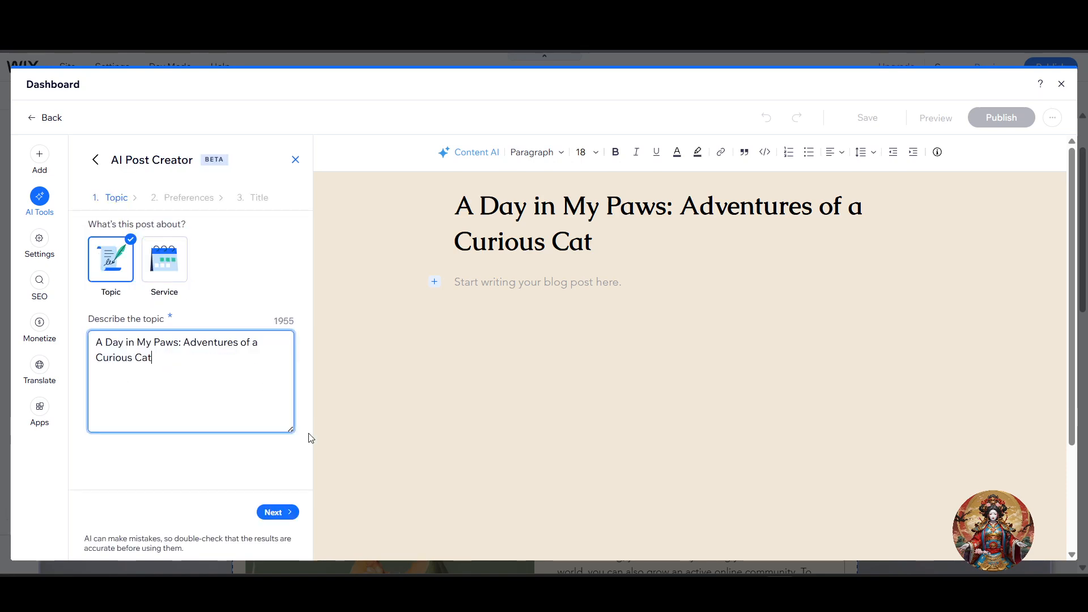
# Step: Continue to the AI post preferences and set the number of images to 2
pyautogui.click(285, 512)
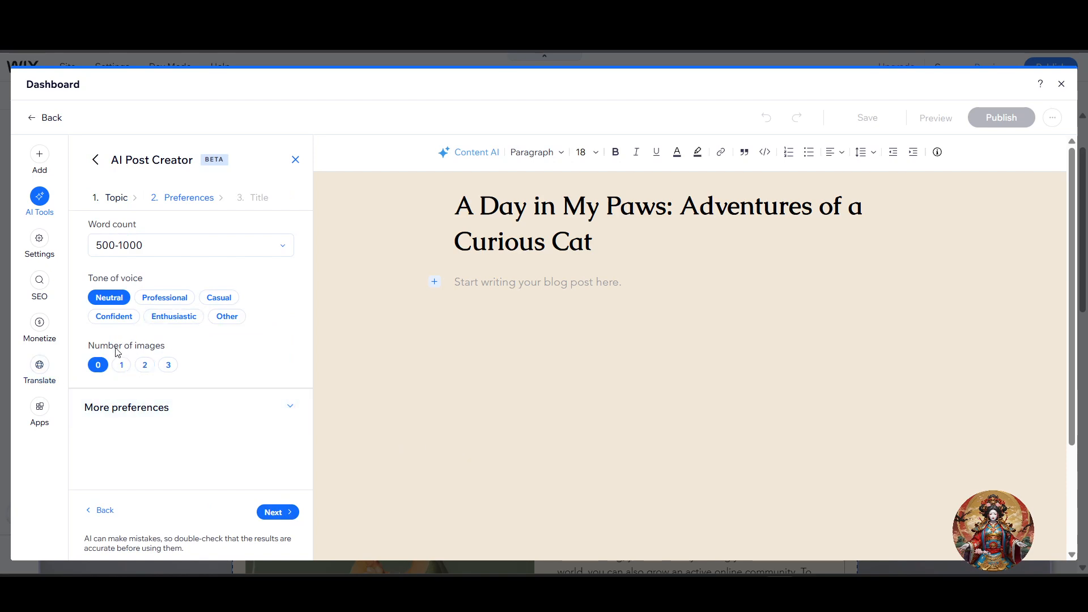
pyautogui.moveTo(107, 345); pyautogui.dragTo(182, 345)
pyautogui.click(145, 365)
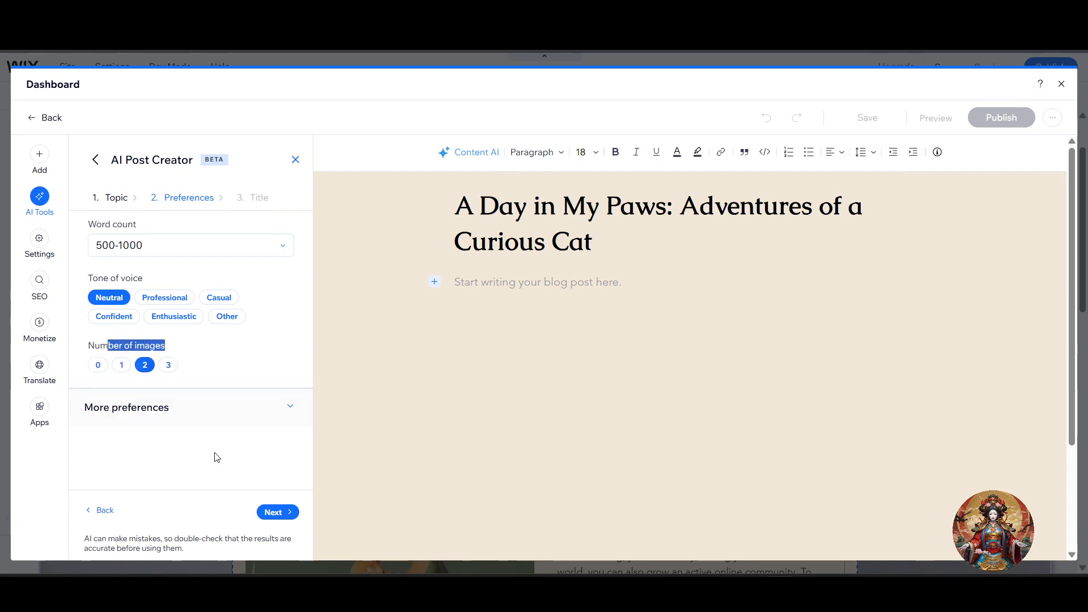
# Step: Set the post's tone of voice to Other and enter "funny"
pyautogui.moveTo(92, 282); pyautogui.dragTo(165, 294)
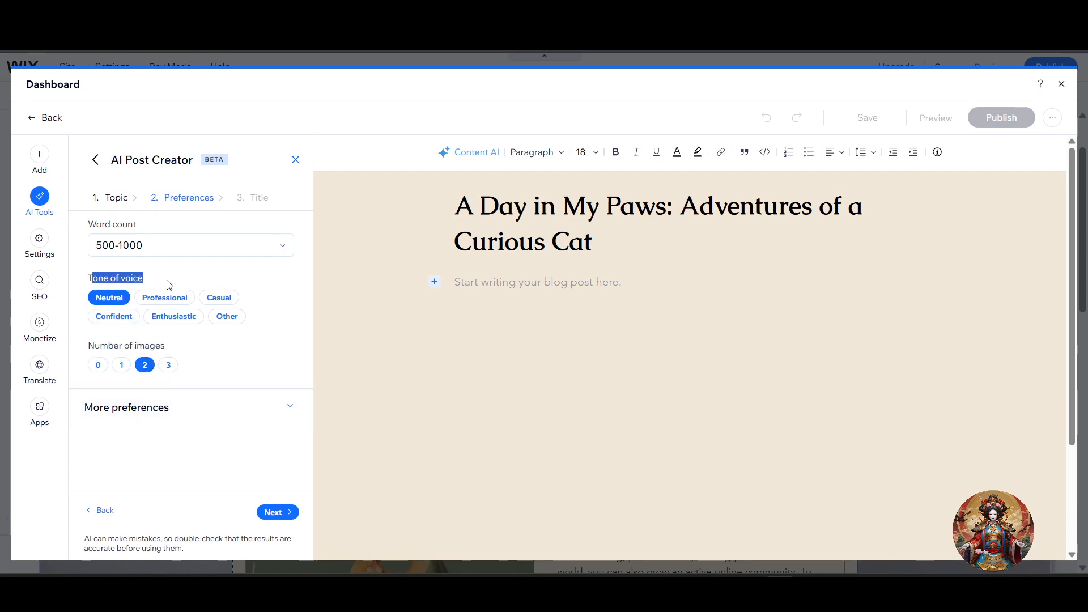
pyautogui.click(165, 299)
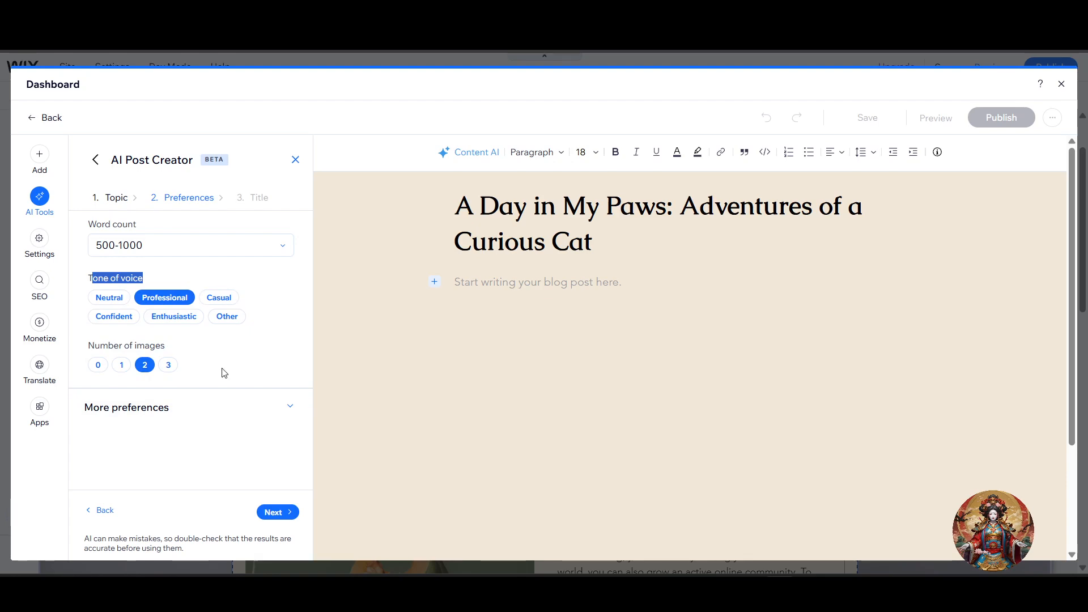
pyautogui.click(211, 303)
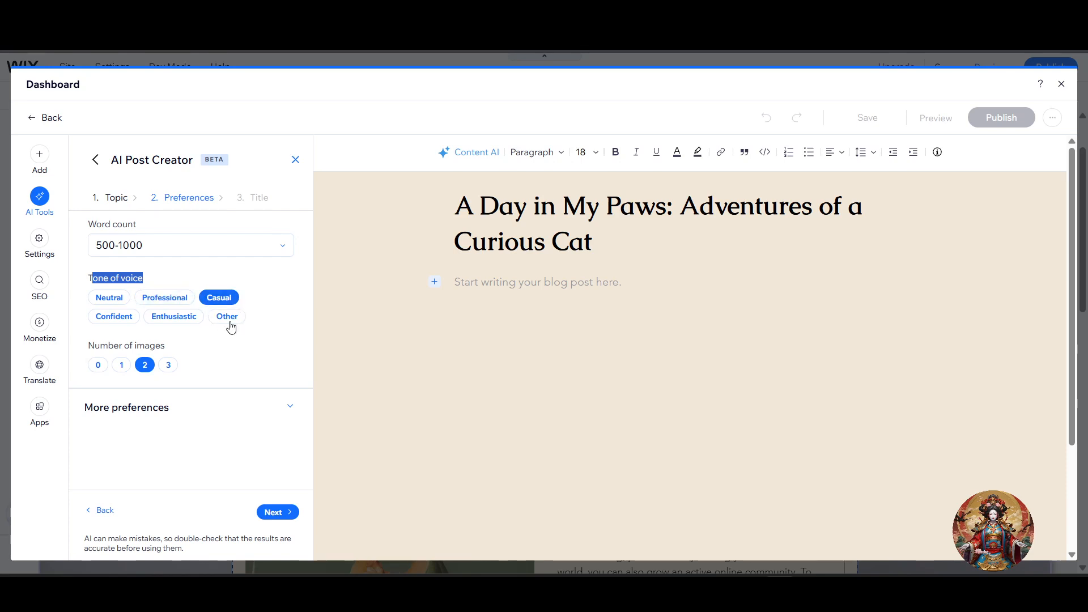
pyautogui.click(228, 319)
pyautogui.click(198, 339)
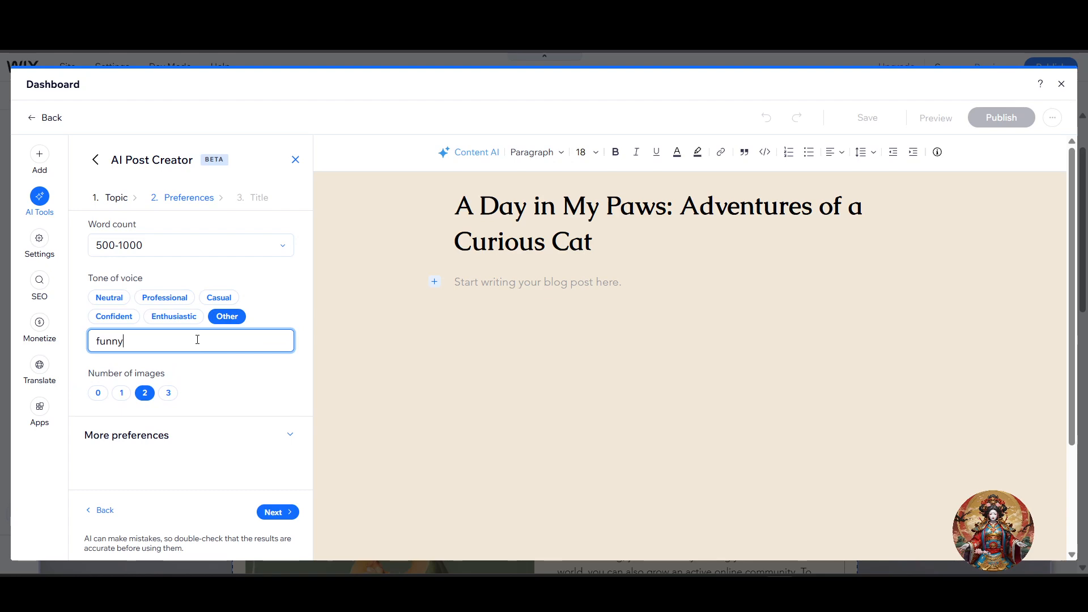
# Step: Check the additional preferences, then create the post with the suggested title "A Day in My Paws Exploring the Curious Adventures of a Feline Explorer"
pyautogui.click(233, 436)
pyautogui.scroll(-4, 255, 443)
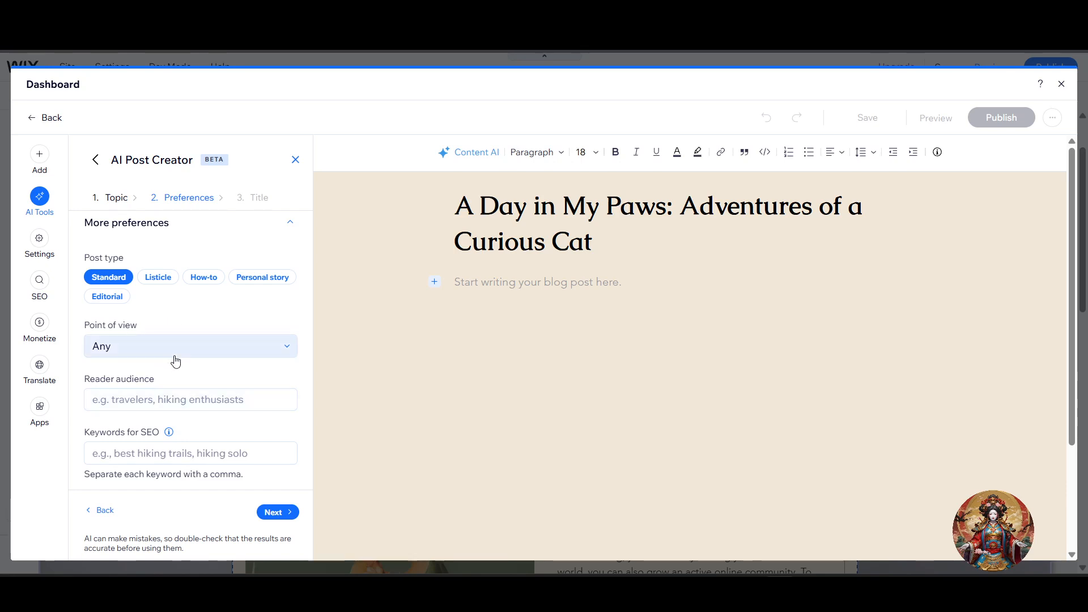
pyautogui.click(277, 513)
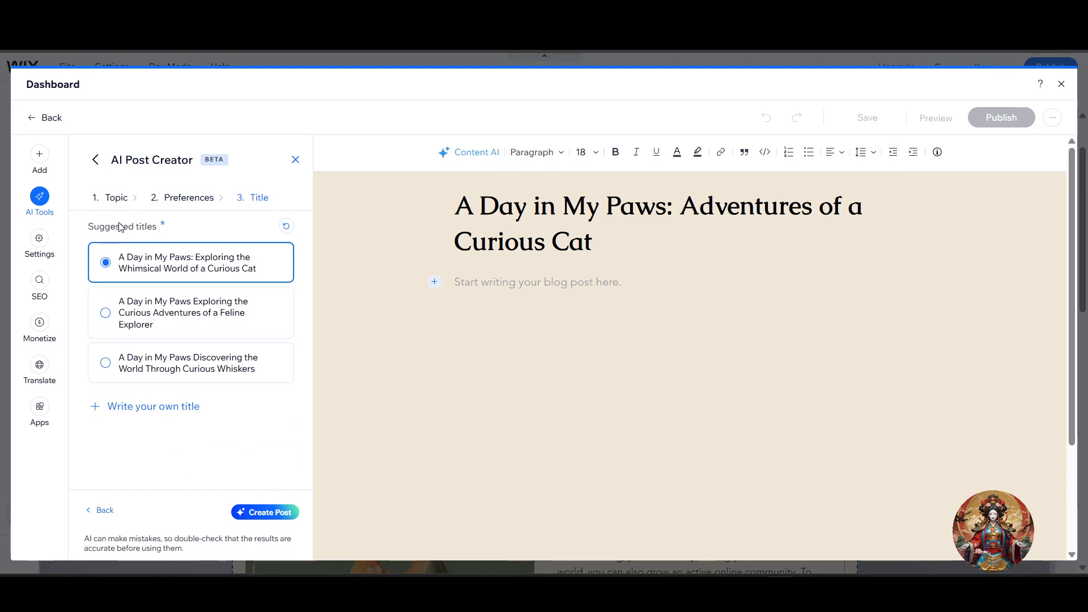
pyautogui.click(146, 328)
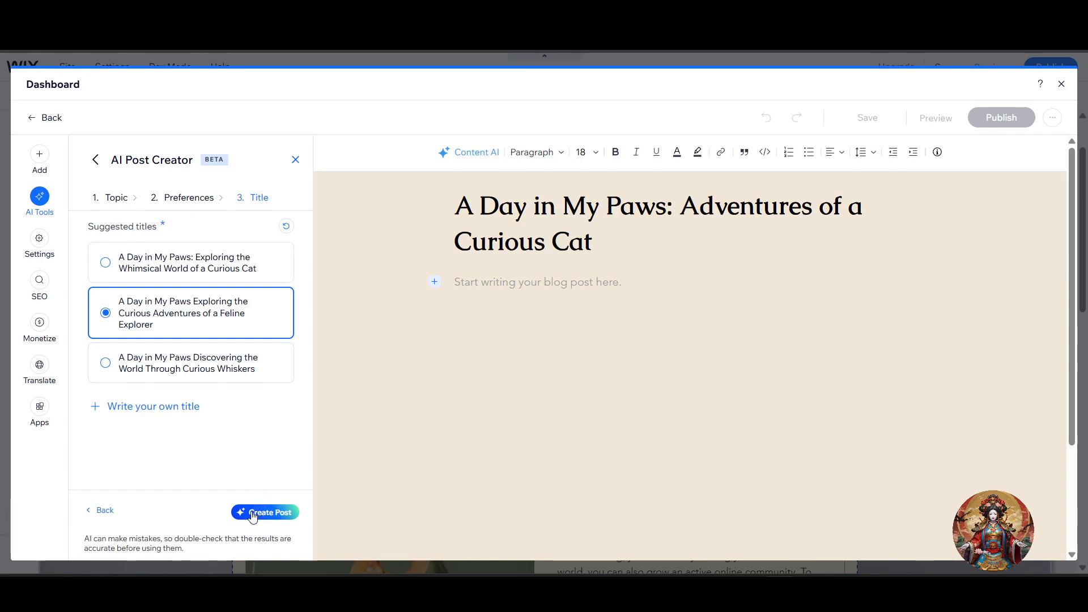
pyautogui.click(254, 512)
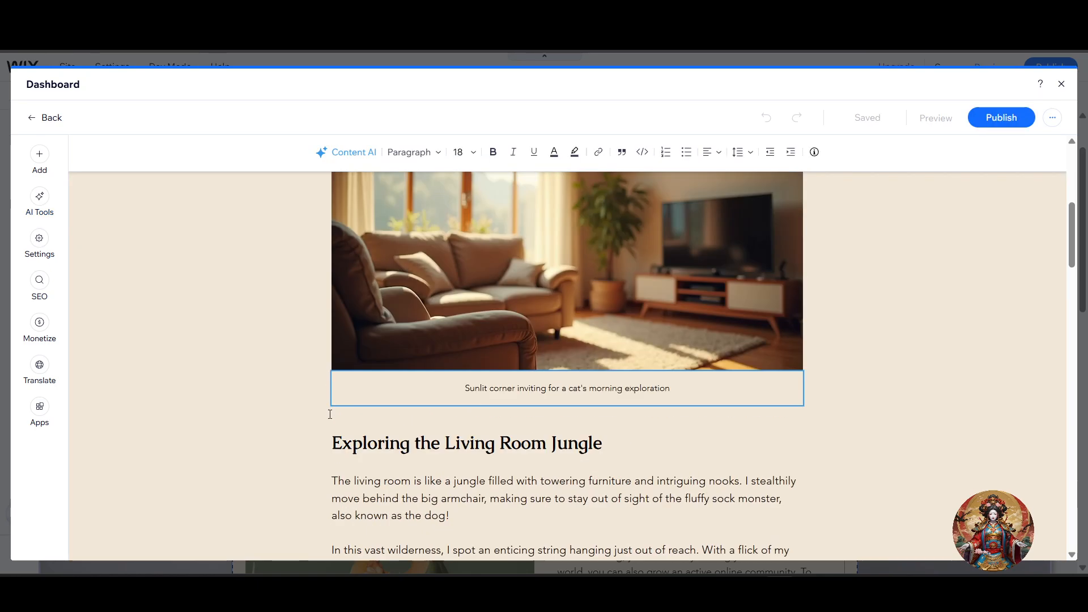
# Step: Review the generated cat post's headings, paragraphs, images and captions from start to end
pyautogui.scroll(-6, 362, 373)
pyautogui.scroll(6, 375, 375)
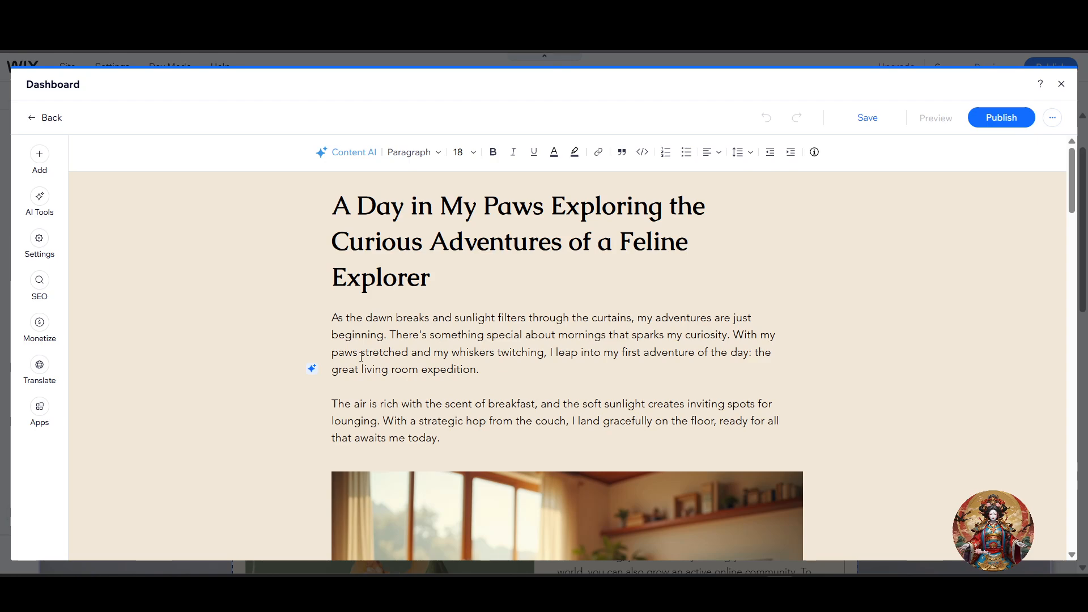
pyautogui.scroll(-3, 361, 357)
pyautogui.scroll(1, 370, 317)
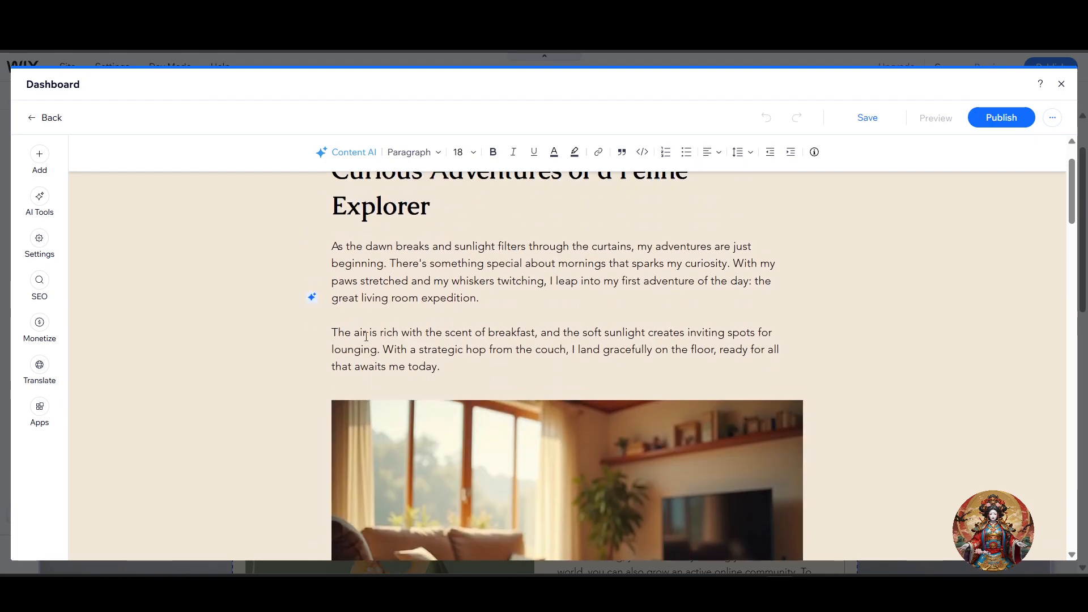
pyautogui.scroll(-3, 367, 329)
pyautogui.scroll(2, 367, 329)
pyautogui.scroll(-5, 368, 333)
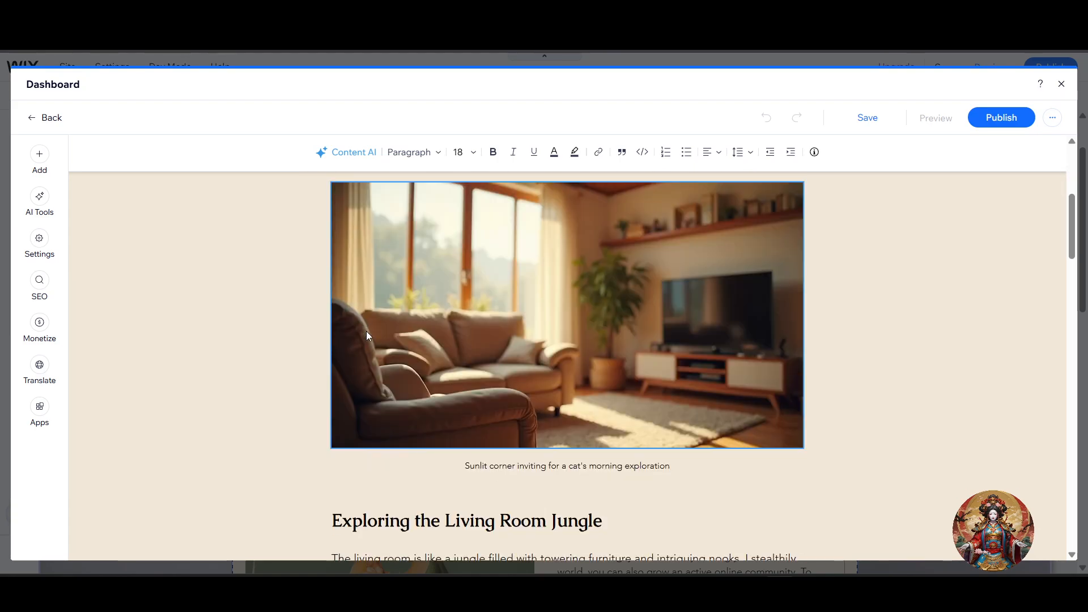
pyautogui.scroll(-15, 369, 337)
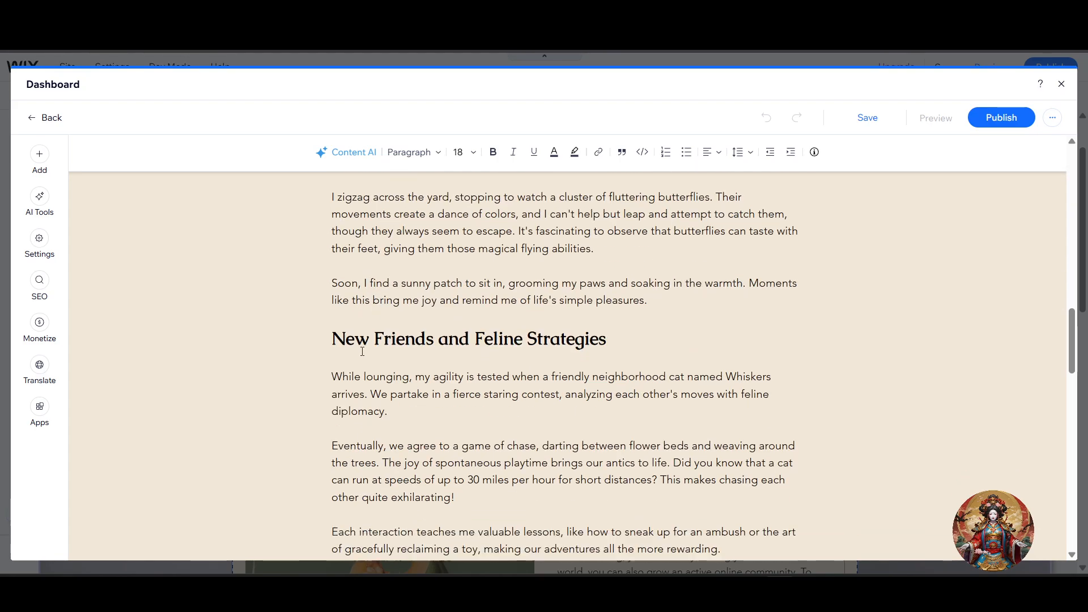
pyautogui.scroll(-4, 364, 352)
pyautogui.scroll(-3, 366, 342)
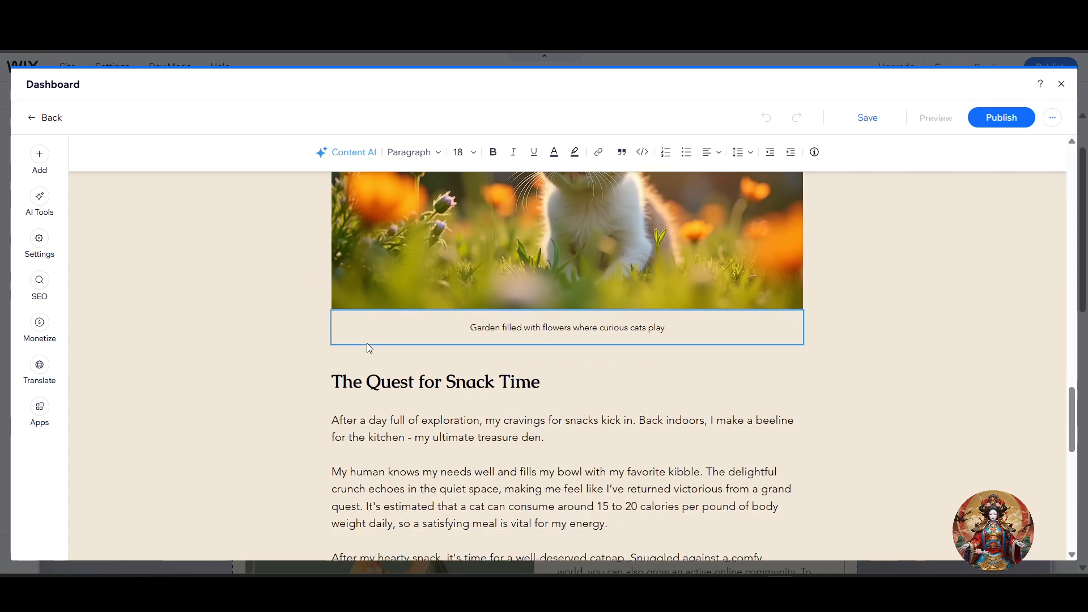
pyautogui.scroll(5, 372, 352)
pyautogui.scroll(-2, 396, 335)
pyautogui.scroll(-13, 403, 334)
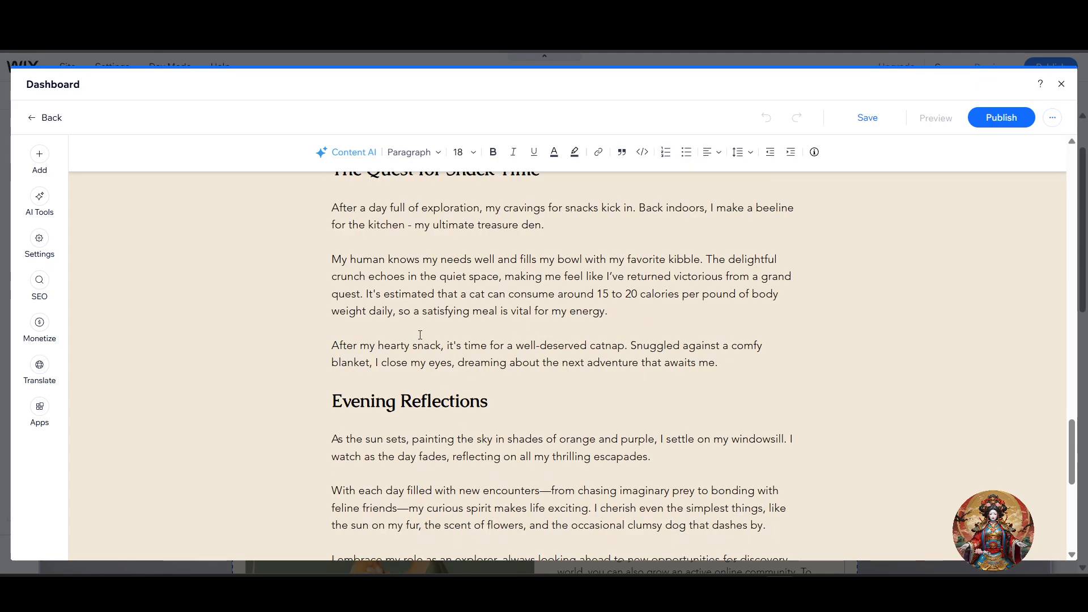
pyautogui.scroll(2, 416, 334)
pyautogui.scroll(20, 420, 338)
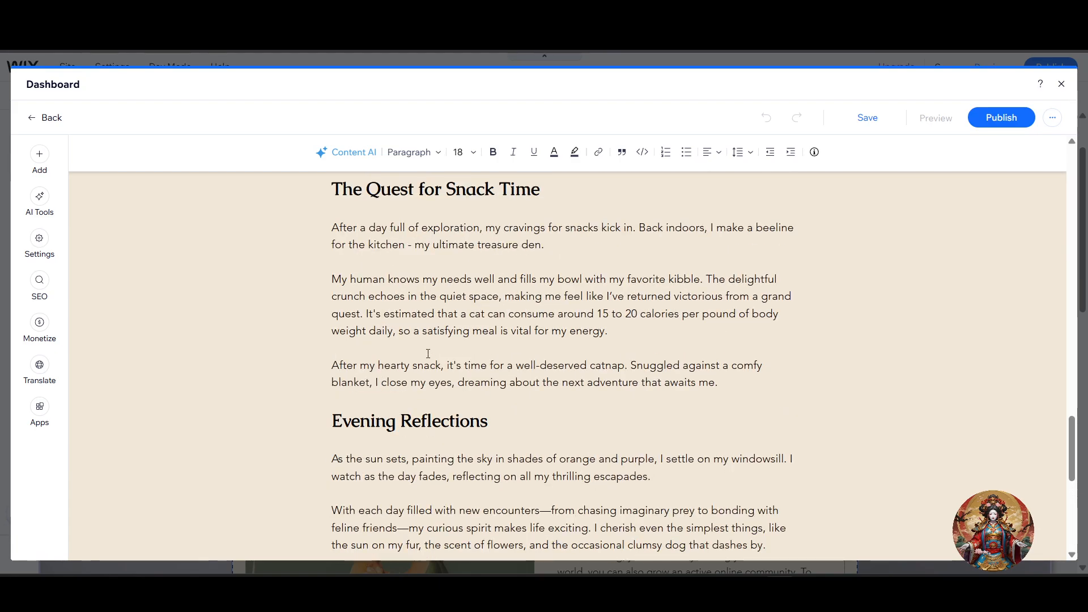
pyautogui.scroll(5, 427, 360)
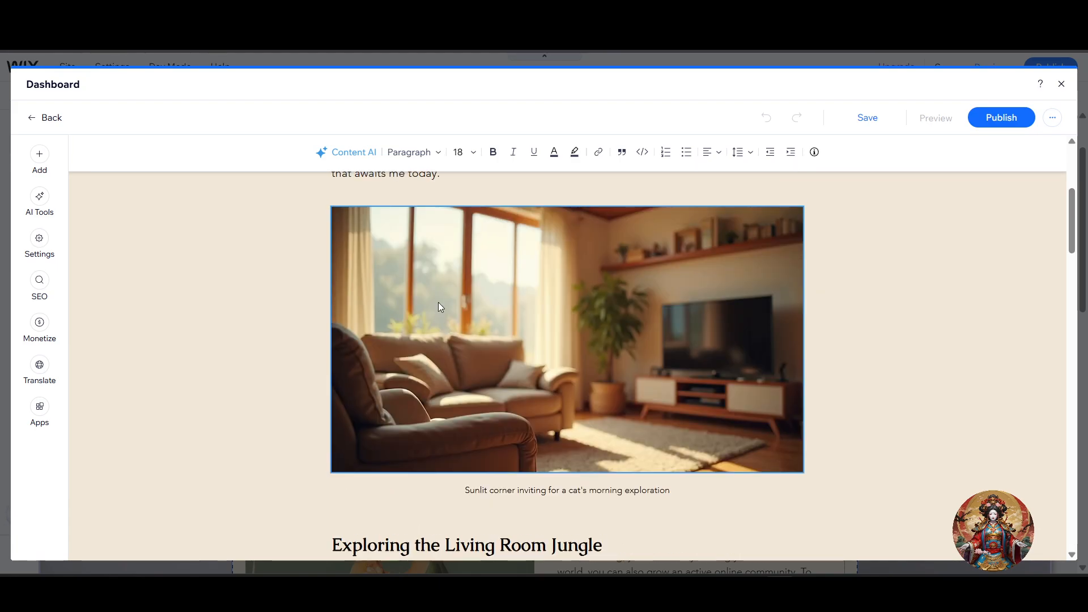
pyautogui.click(439, 157)
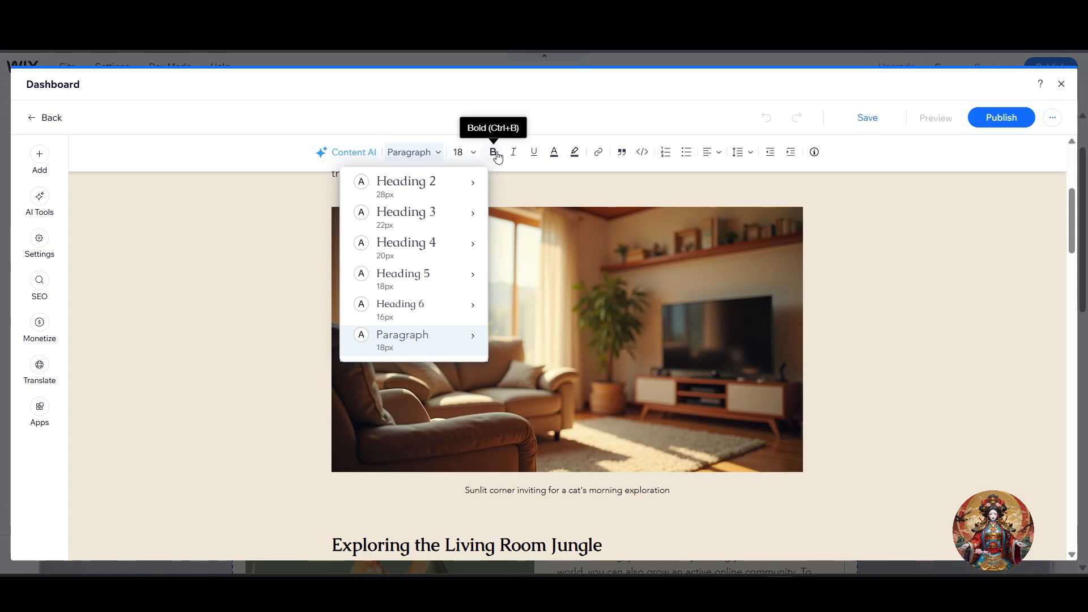
pyautogui.click(470, 156)
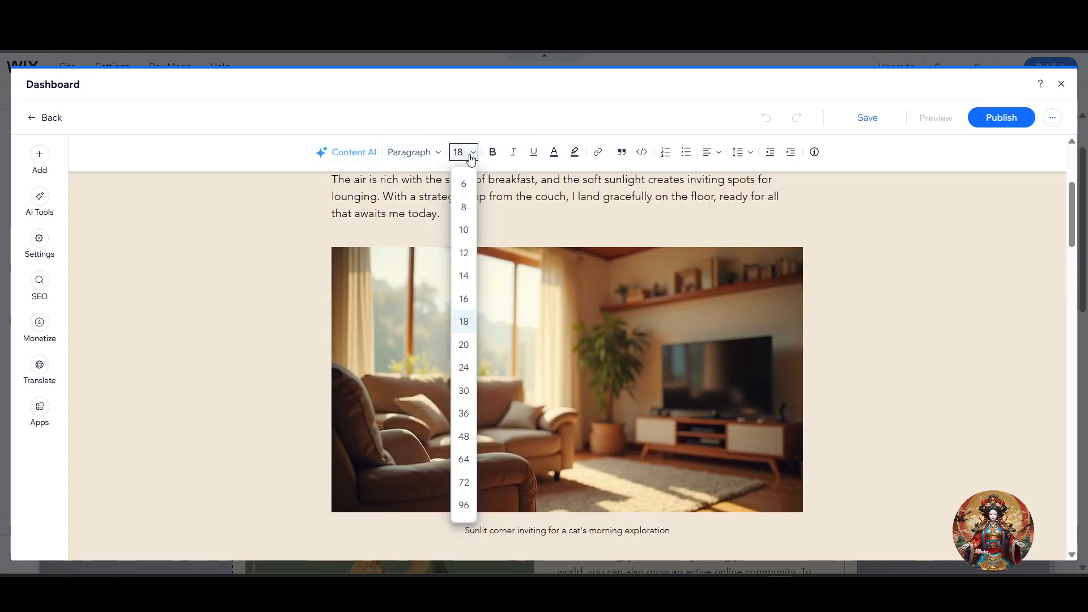
pyautogui.click(471, 156)
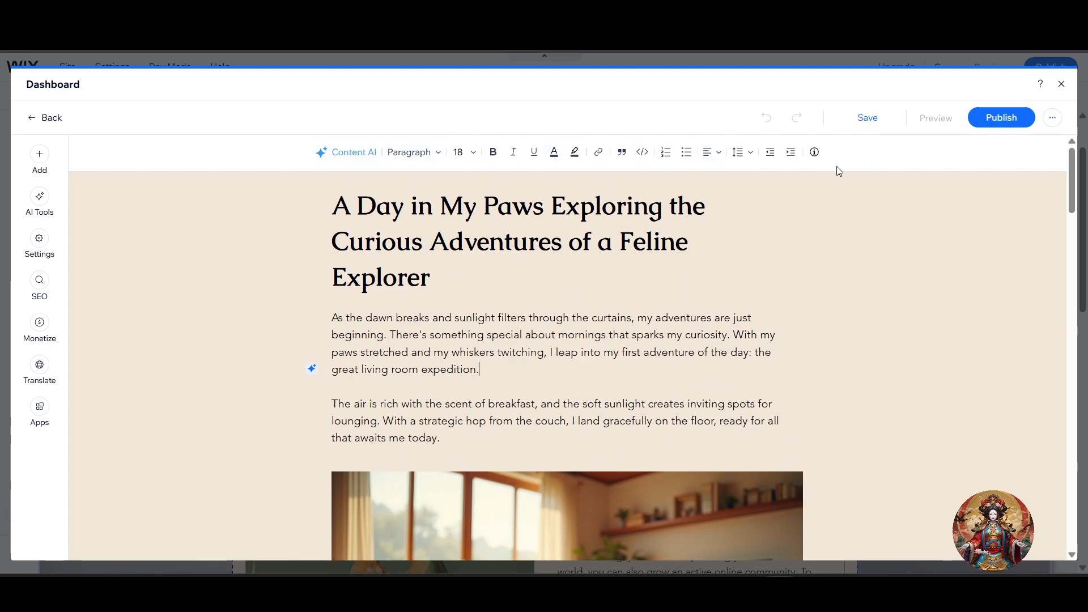
# Step: Save the generated blog post and publish it
pyautogui.click(870, 123)
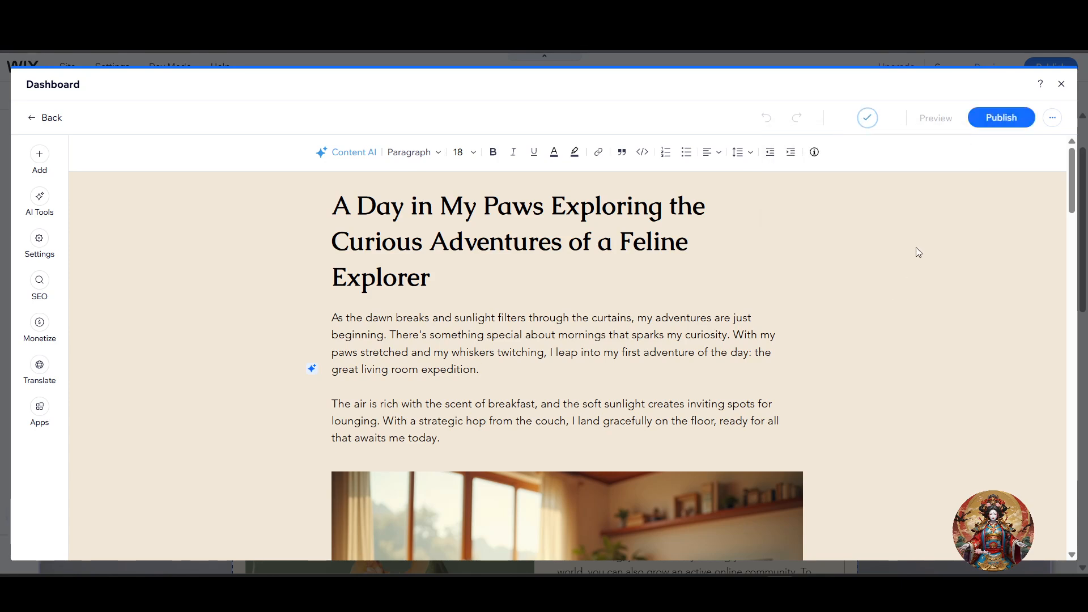
pyautogui.click(977, 126)
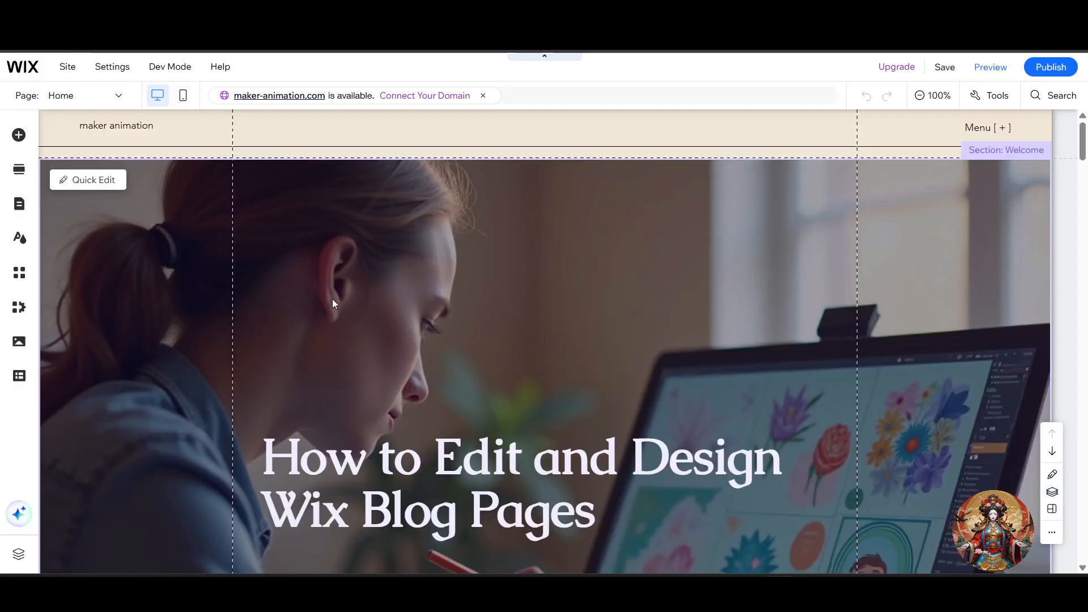
# Step: Open the Post page among the site's blog pages and look through the published article down to its comments area
pyautogui.scroll(-1, 305, 320)
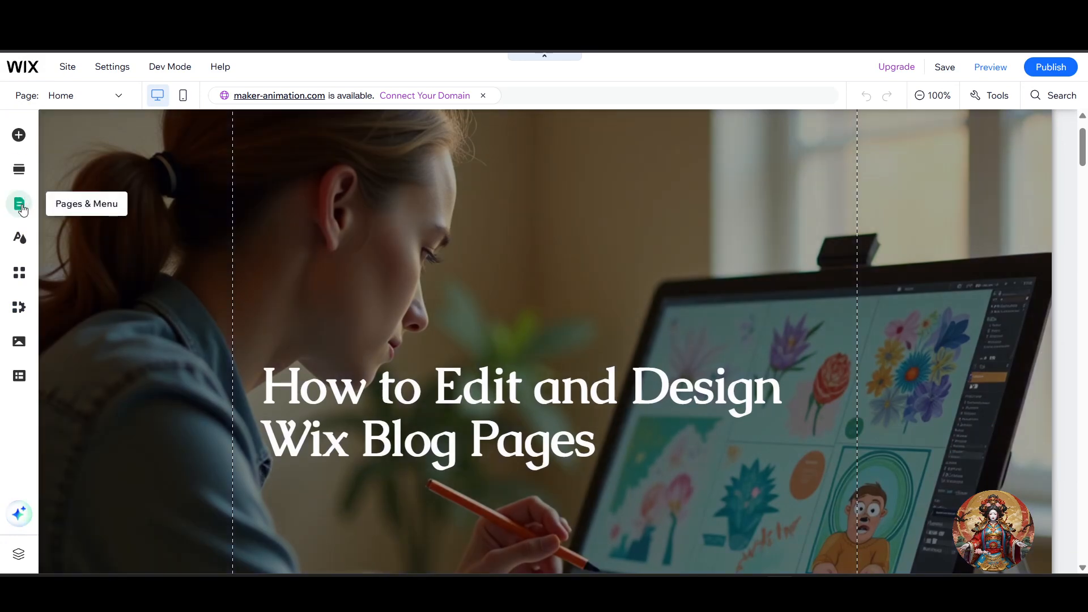
pyautogui.click(22, 207)
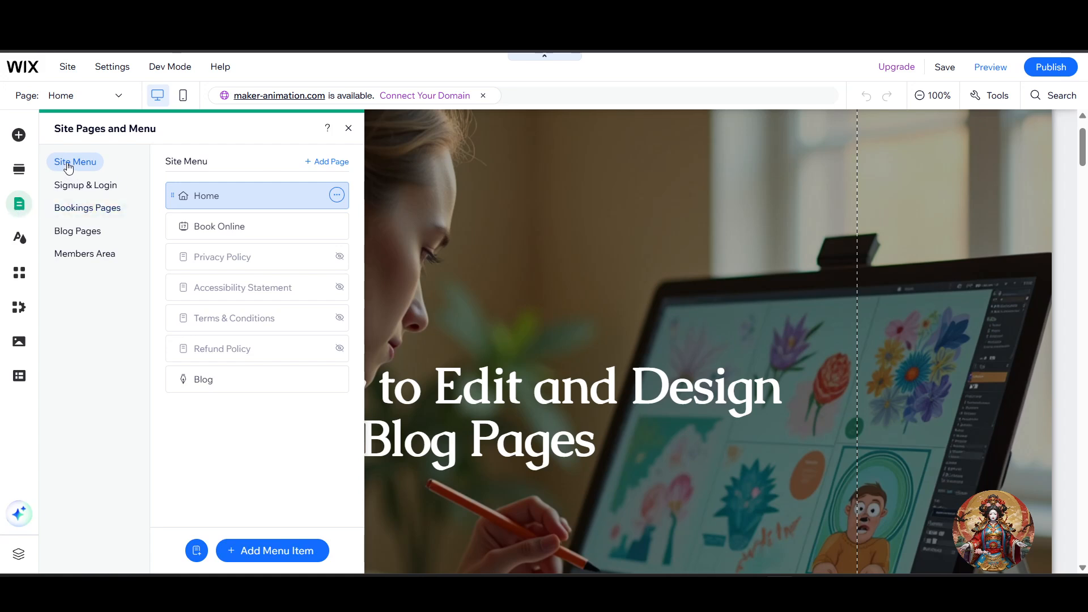
pyautogui.click(80, 231)
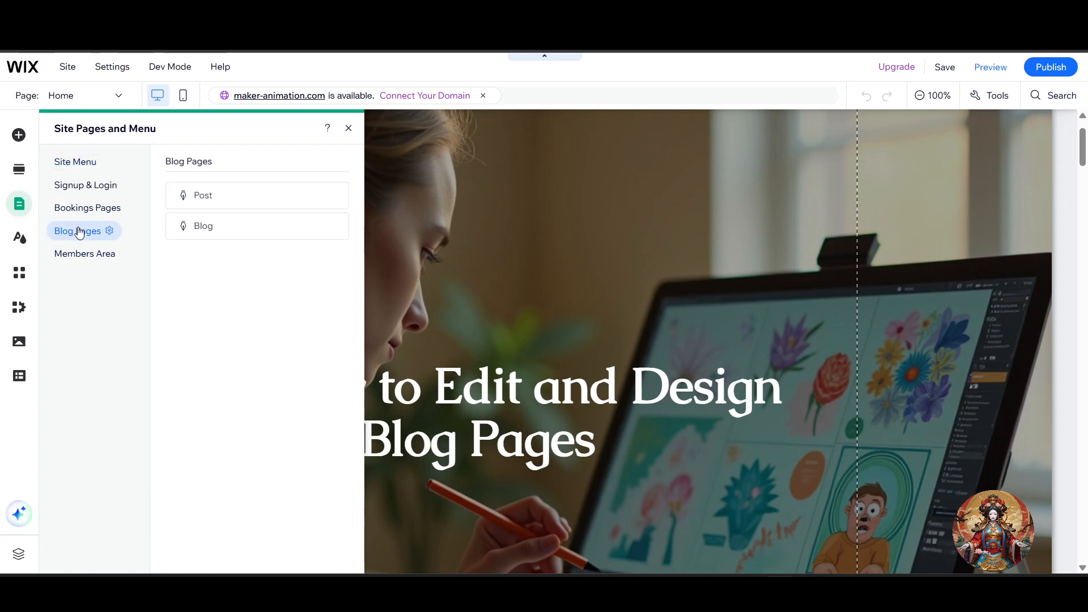
pyautogui.click(255, 201)
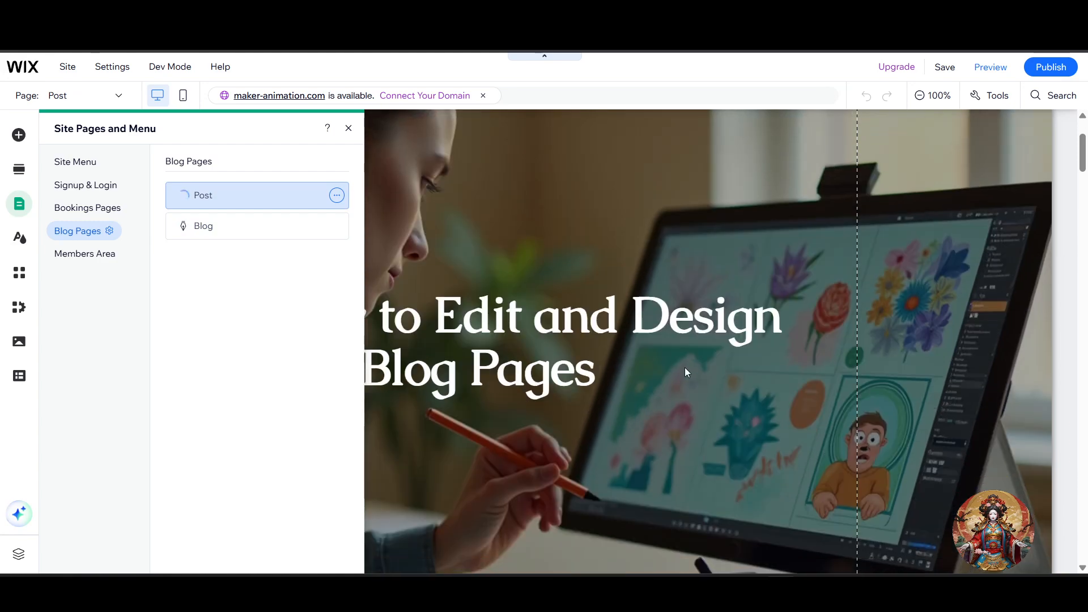
pyautogui.scroll(-20, 778, 279)
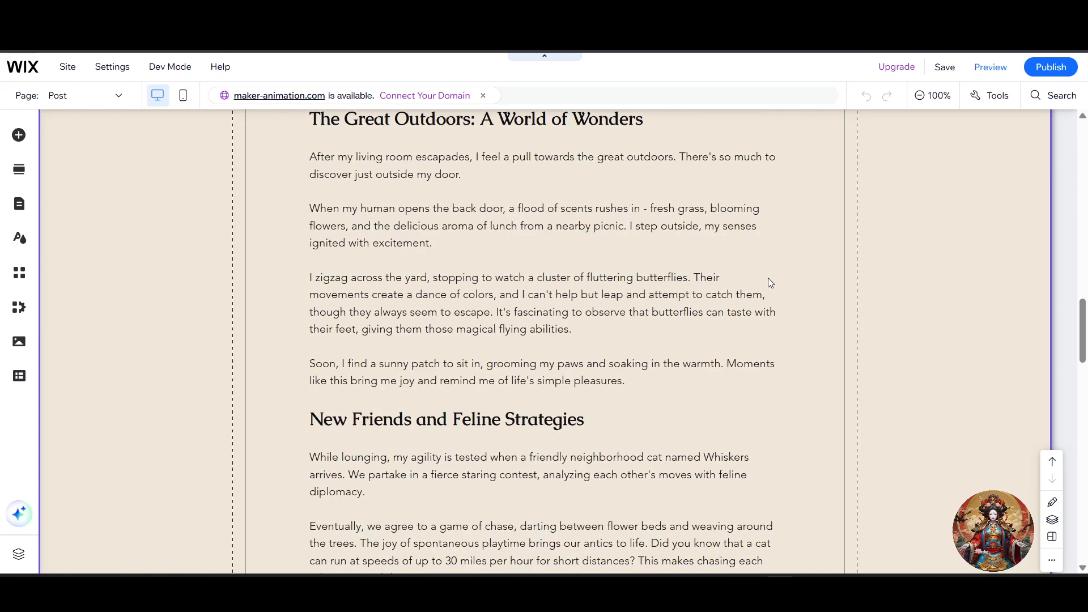
pyautogui.scroll(-7, 776, 276)
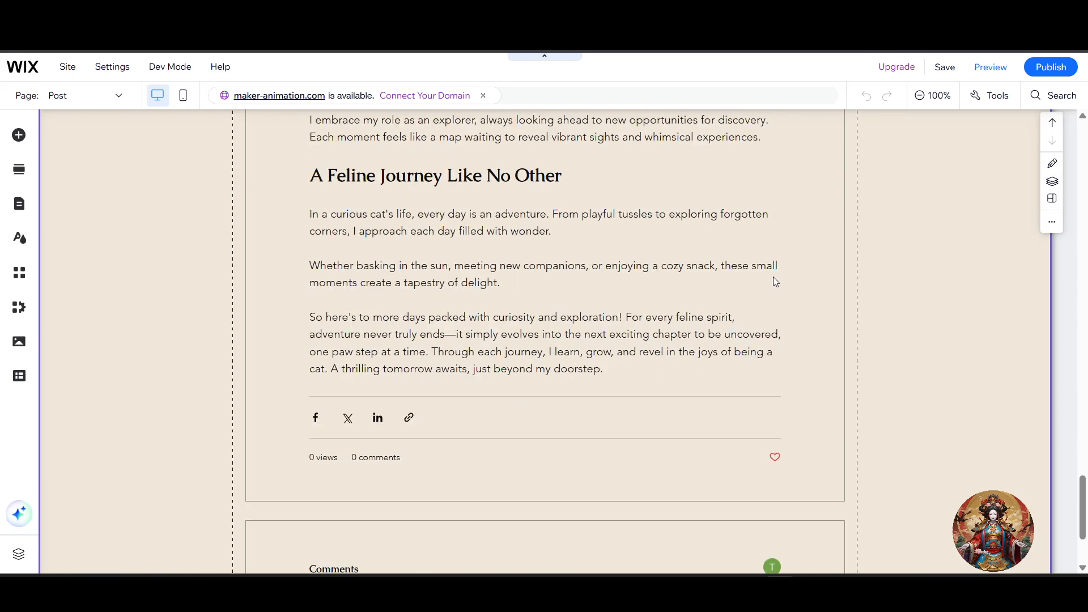
pyautogui.scroll(12, 773, 277)
pyautogui.scroll(-12, 808, 274)
pyautogui.scroll(-3, 782, 292)
pyautogui.scroll(6, 253, 258)
# Step: Switch to the Blog page and bring its All Posts section into view
pyautogui.click(102, 105)
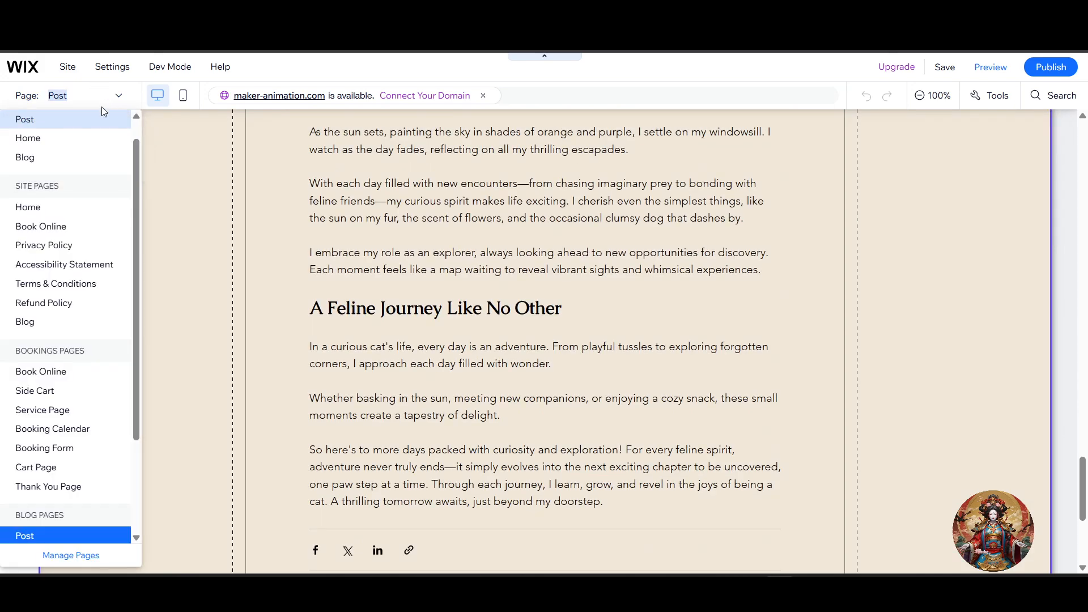
pyautogui.click(63, 158)
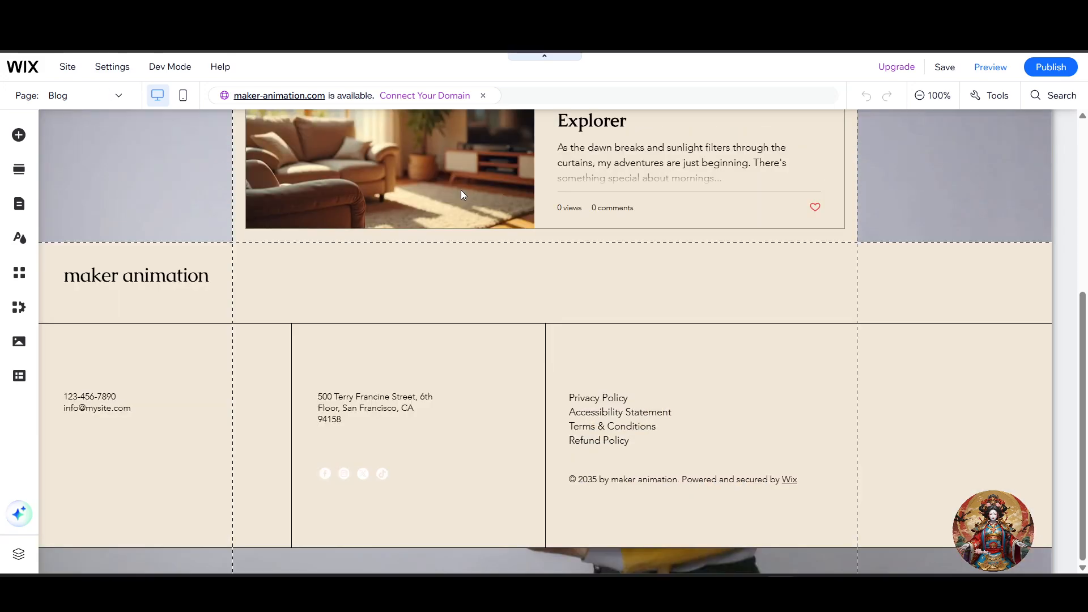
pyautogui.scroll(4, 458, 211)
pyautogui.scroll(1, 464, 264)
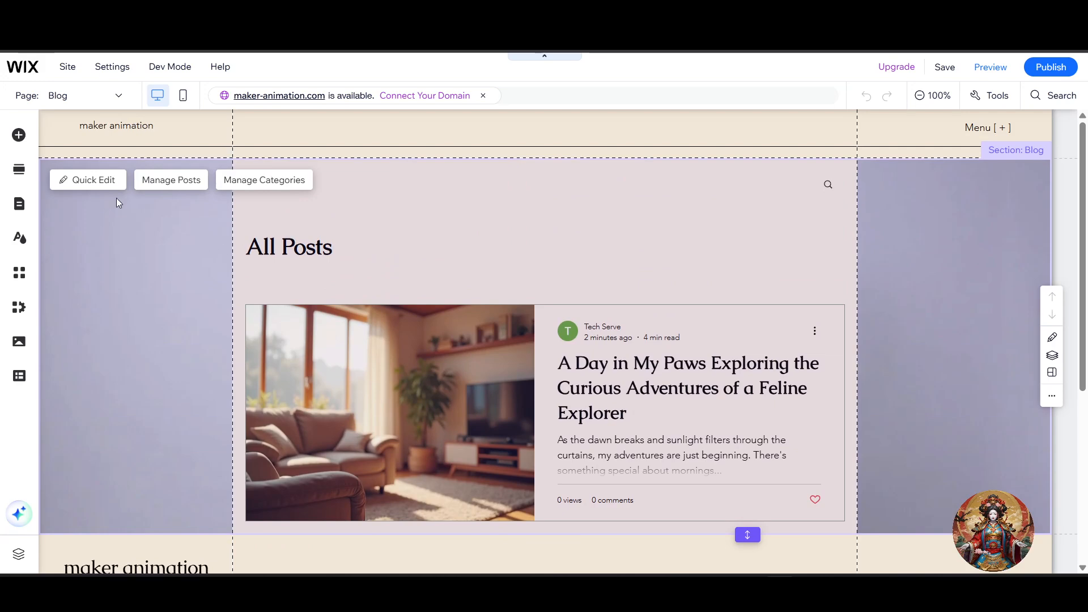
# Step: Add the "Grow Your Vision" Welcome section to the page directly above the Blog section
pyautogui.click(94, 180)
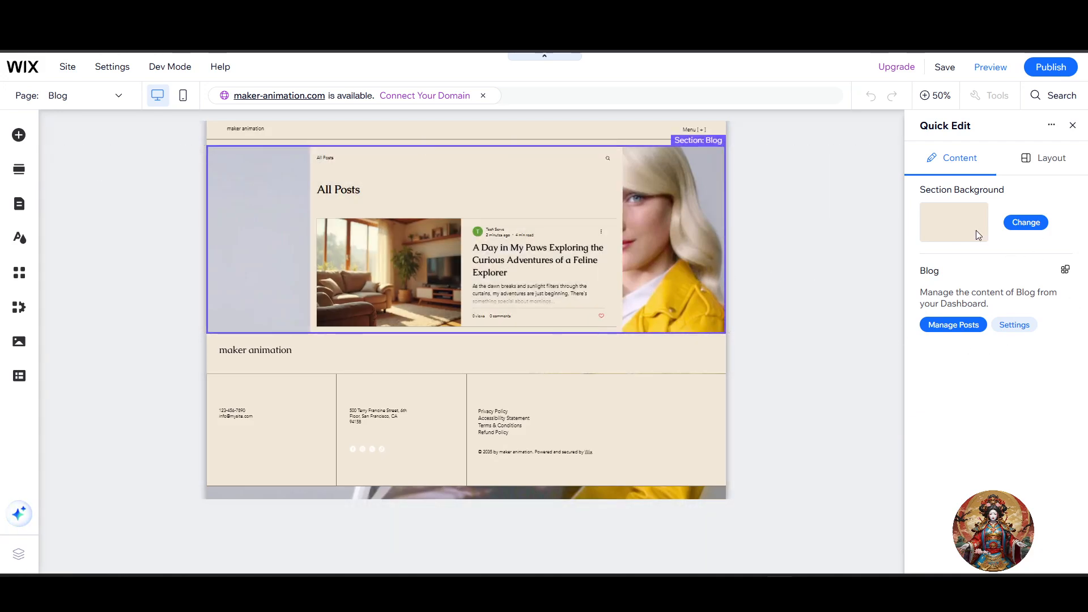
pyautogui.click(1048, 160)
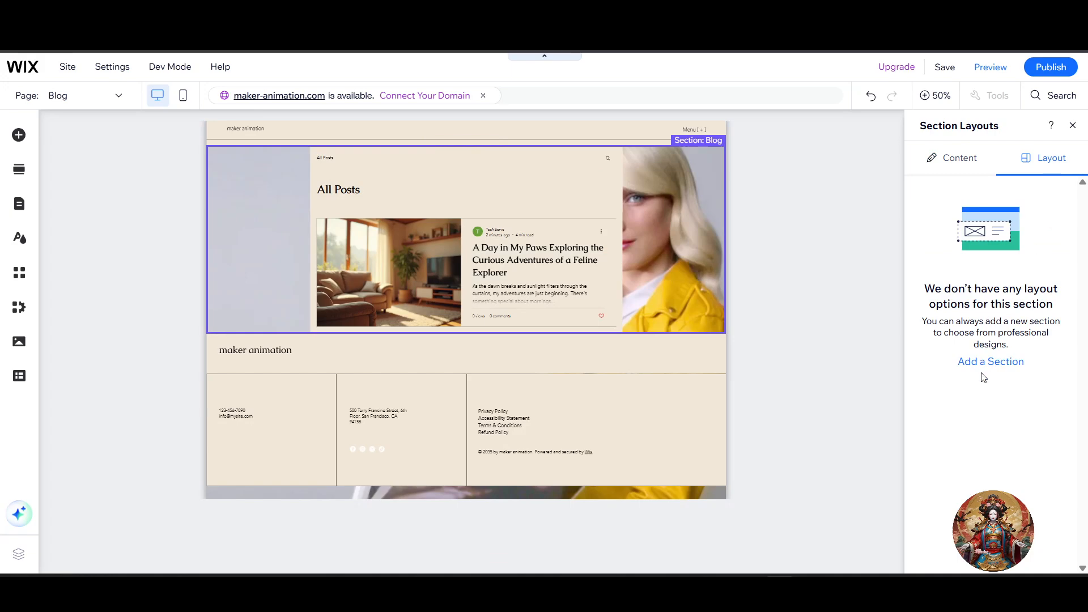
pyautogui.click(1003, 368)
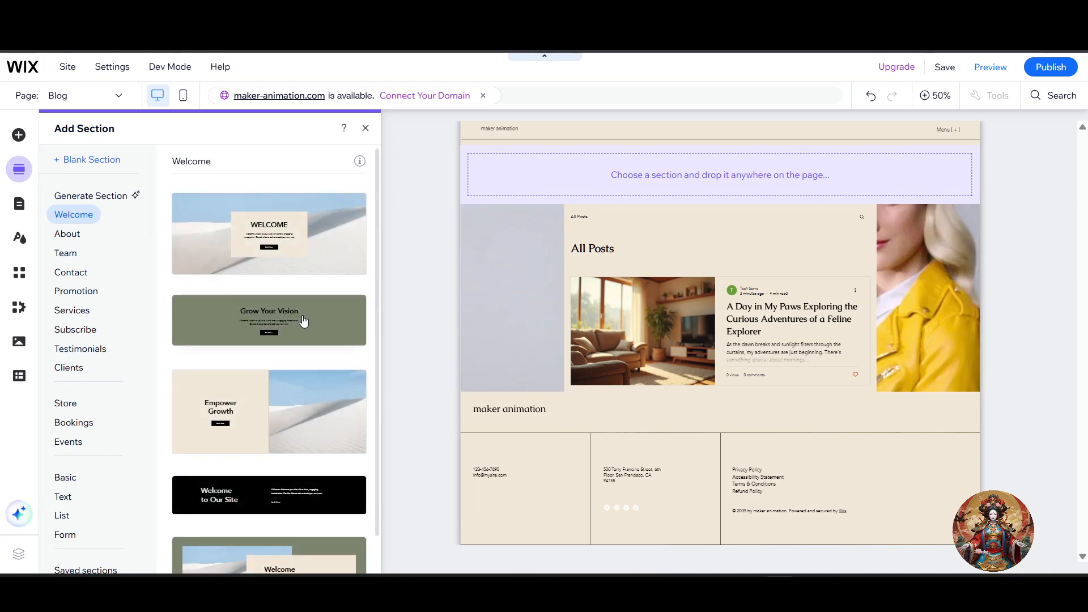
pyautogui.moveTo(302, 322); pyautogui.dragTo(719, 174)
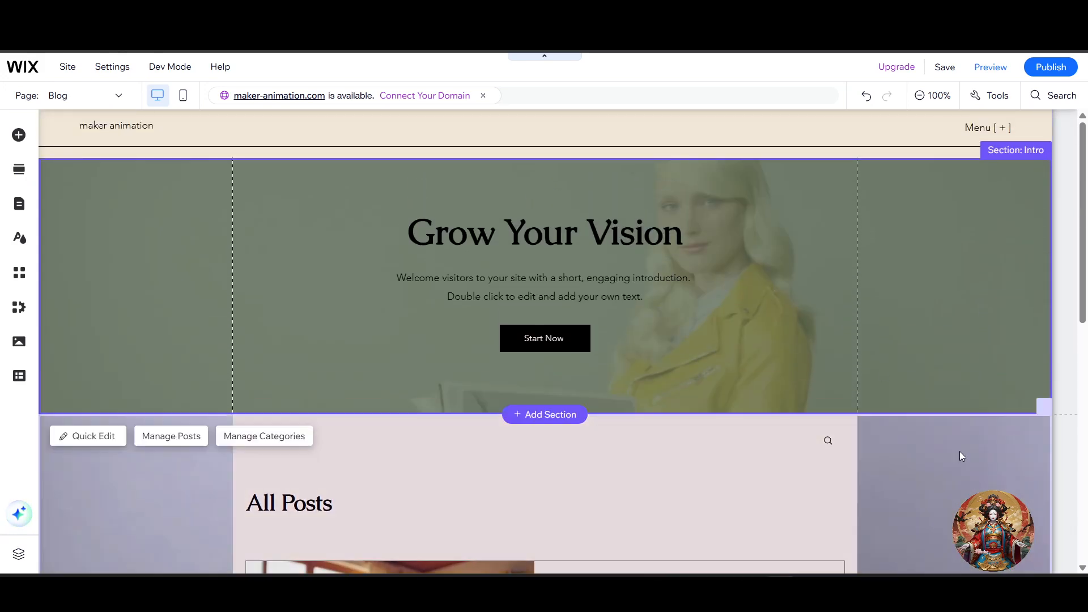
# Step: Open the settings of the All Posts blog feed and move the settings window away from the post's text
pyautogui.click(961, 456)
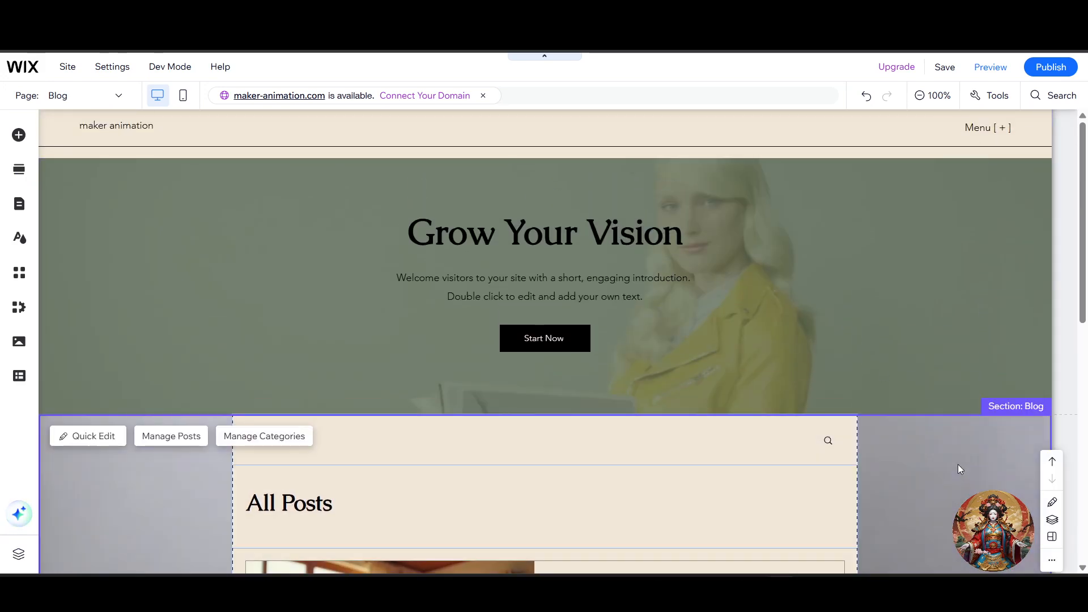
pyautogui.scroll(-4, 645, 311)
pyautogui.scroll(4, 645, 312)
pyautogui.scroll(-6, 657, 300)
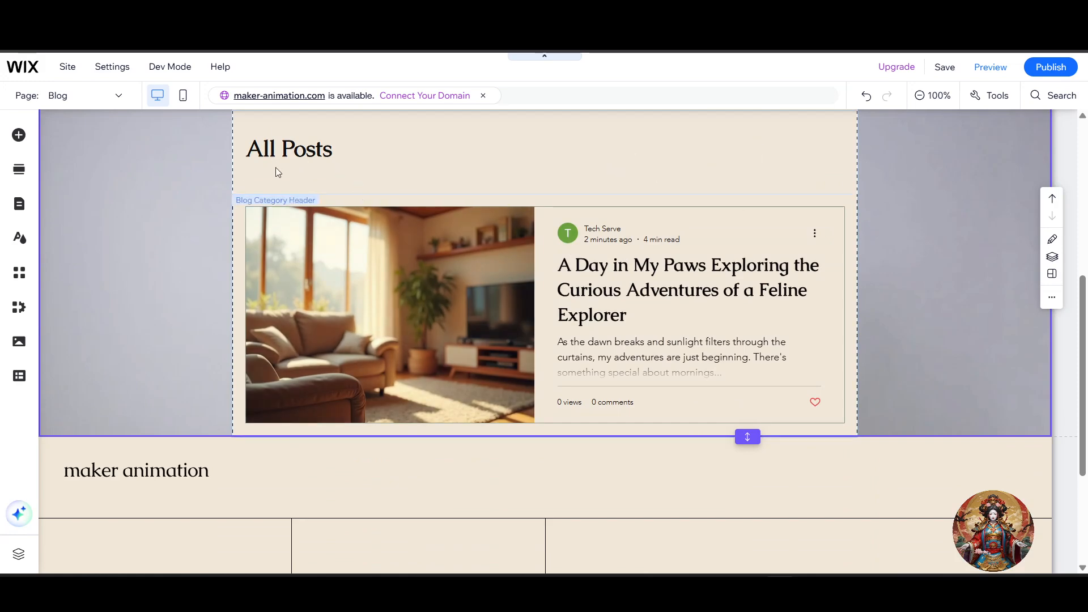
pyautogui.scroll(3, 633, 305)
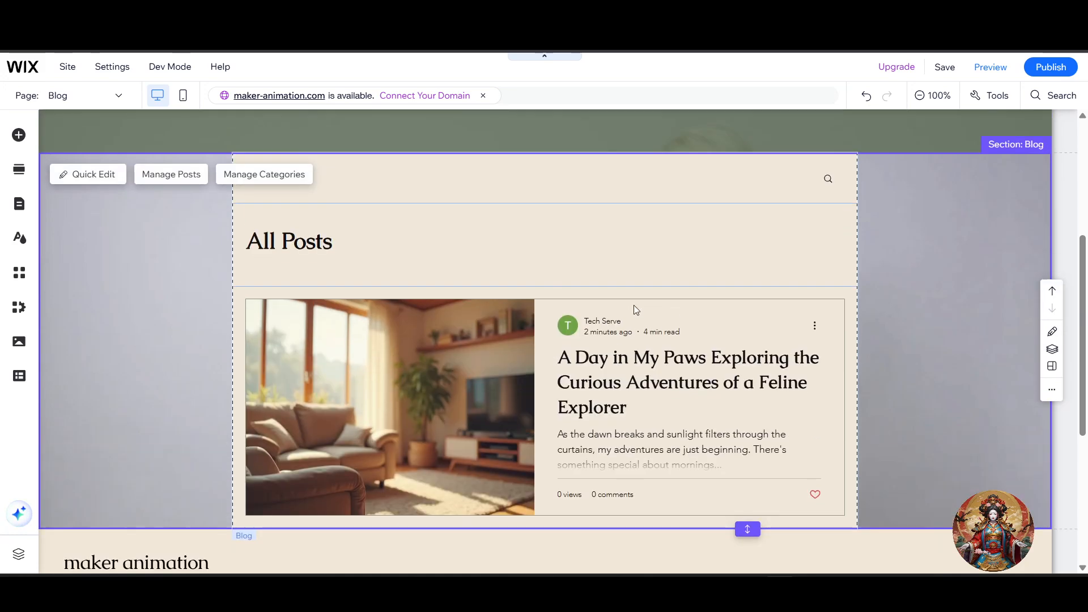
pyautogui.scroll(-2, 679, 397)
pyautogui.click(642, 357)
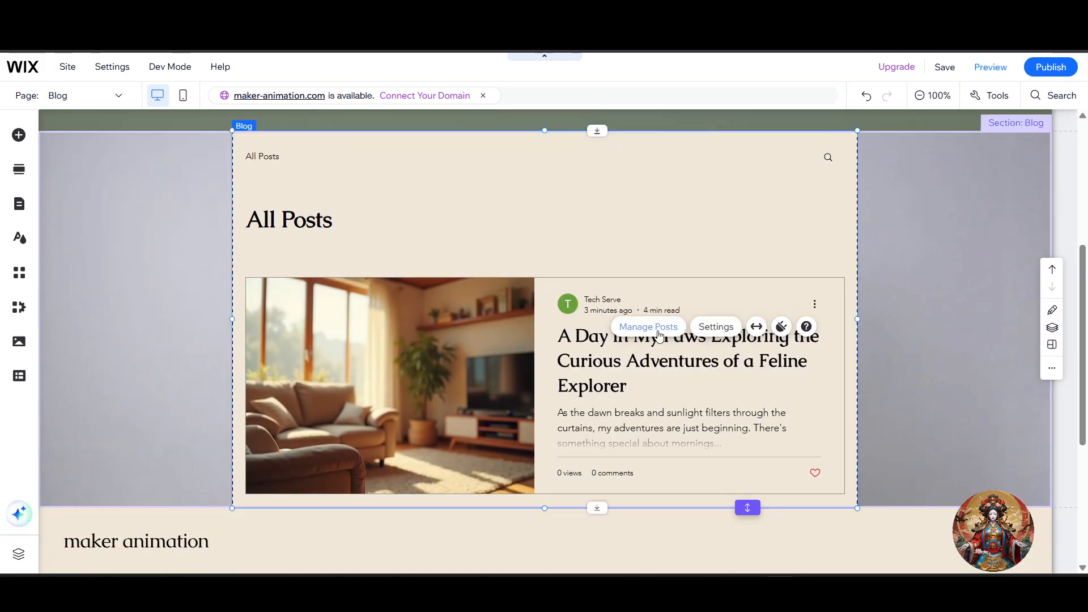
pyautogui.click(715, 329)
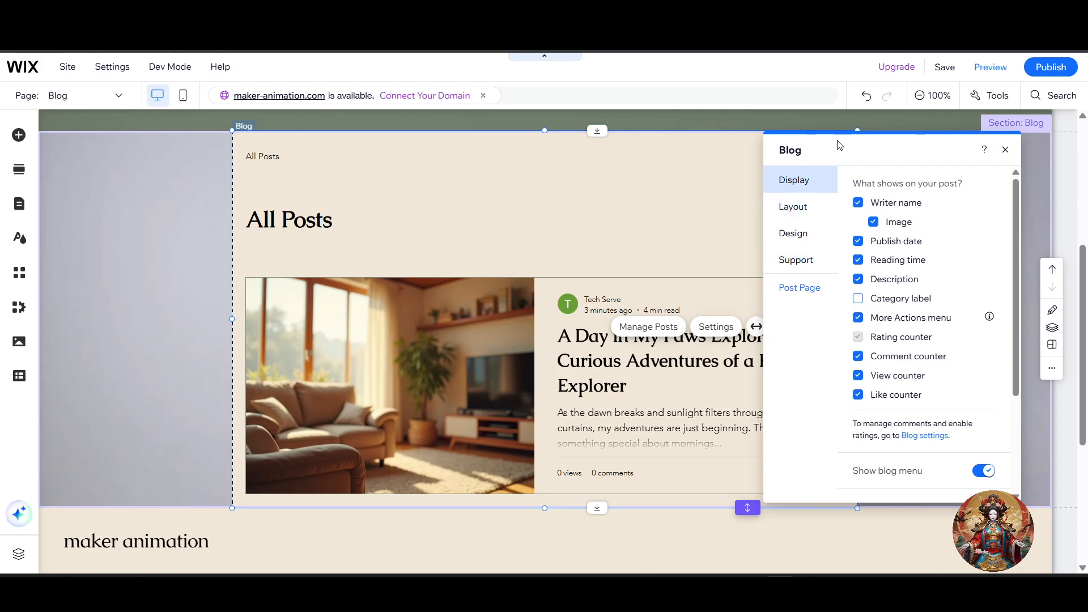
pyautogui.moveTo(777, 158); pyautogui.dragTo(99, 208)
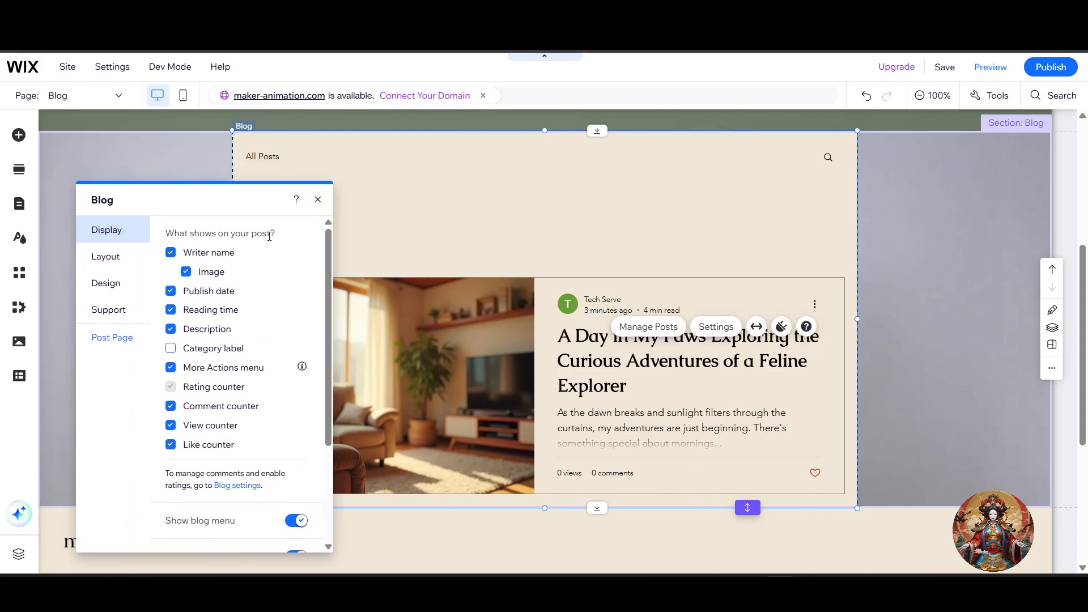
# Step: Hide the writer name, publish date, reading time, description and More Actions menu on the feed's posts
pyautogui.click(207, 255)
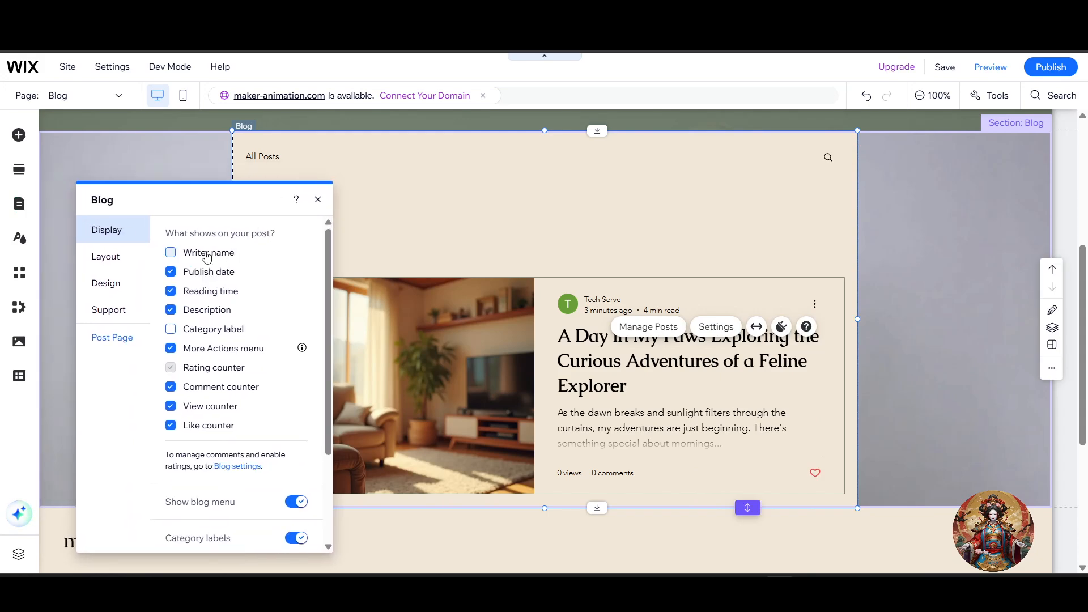
pyautogui.click(205, 276)
pyautogui.click(207, 294)
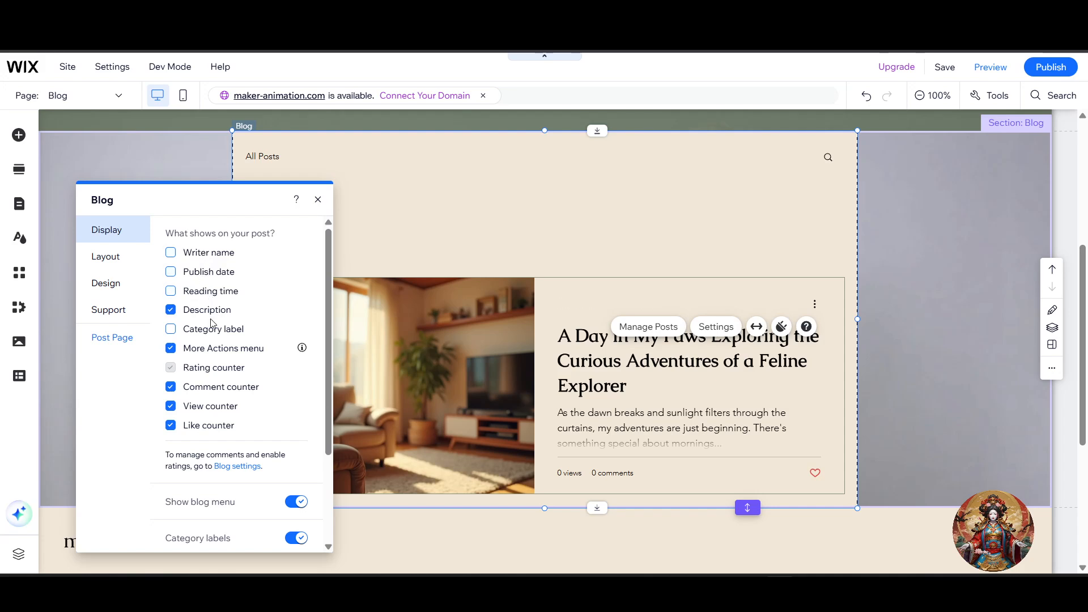
pyautogui.click(212, 348)
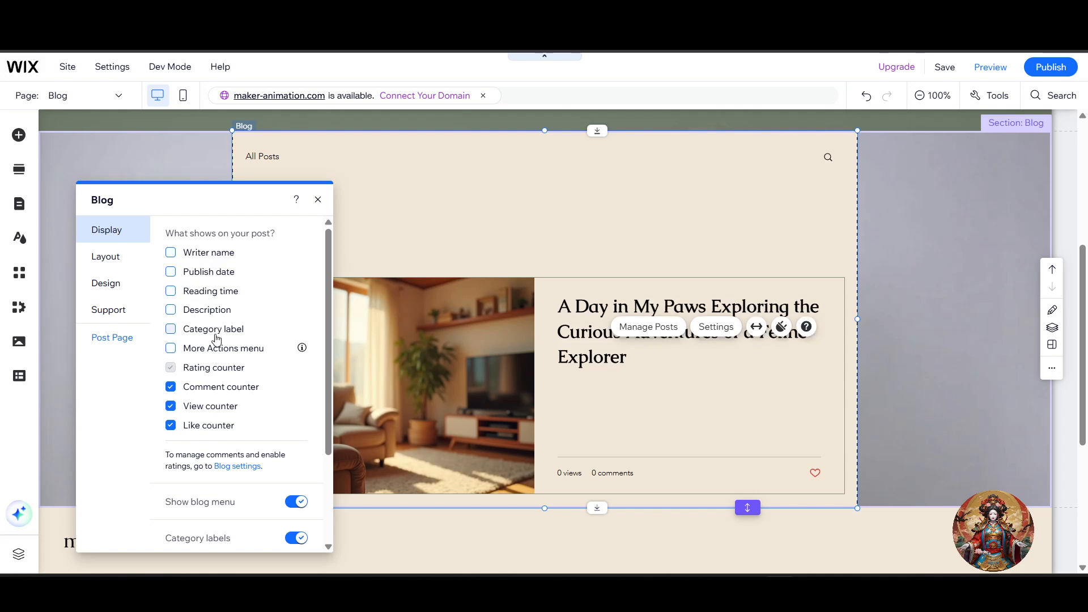
# Step: Show the More Actions menu, category label, description, reading time, publish date and writer name on the feed's posts
pyautogui.click(214, 349)
pyautogui.click(213, 312)
pyautogui.click(215, 290)
pyautogui.click(222, 272)
pyautogui.click(219, 253)
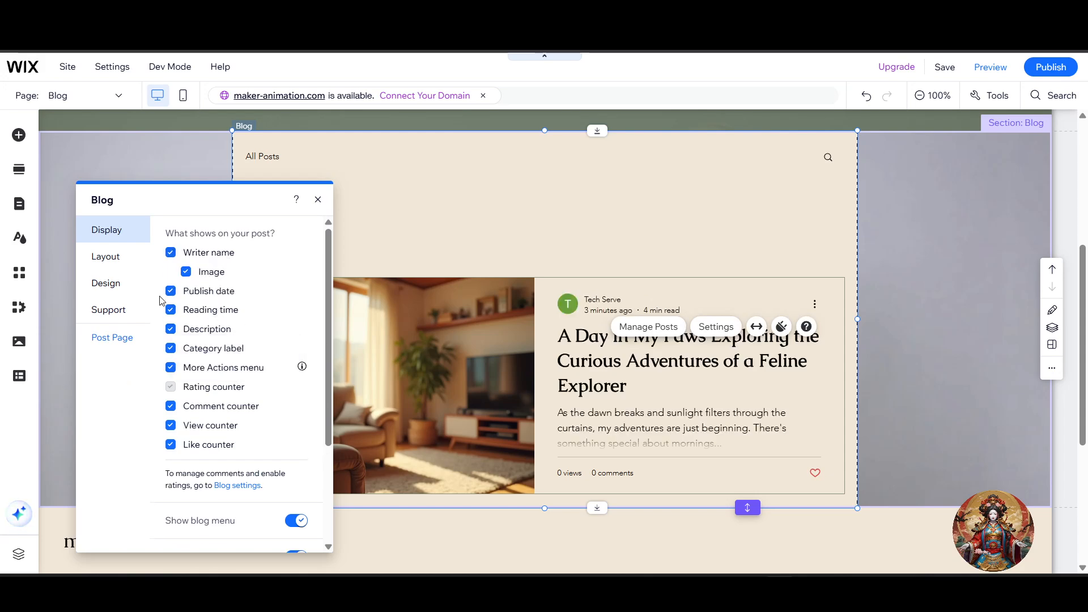
# Step: Change the post layout of the all-posts feed to Editorial
pyautogui.click(120, 260)
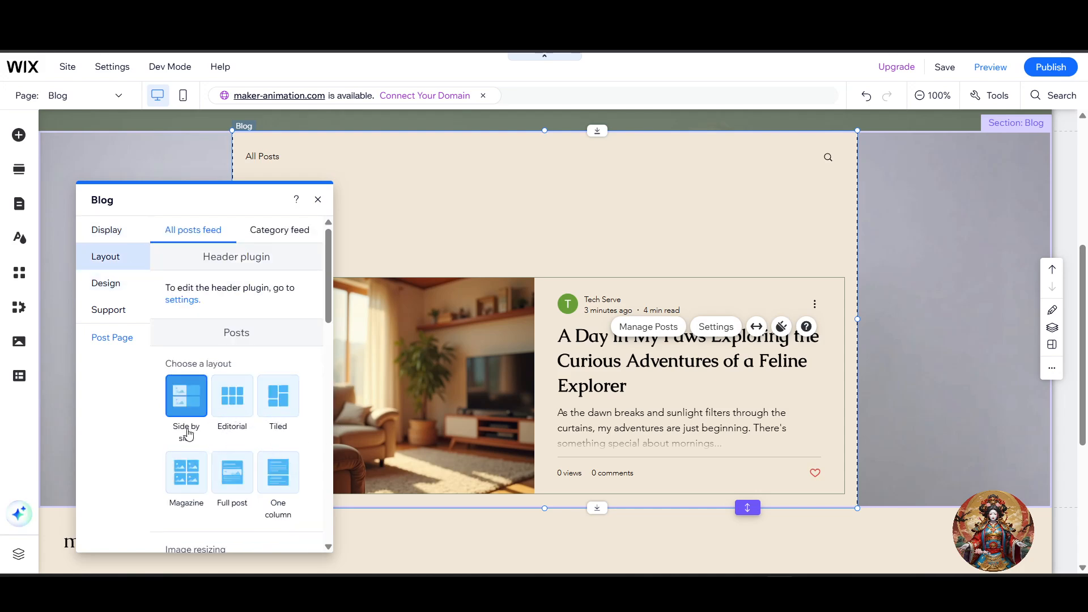
pyautogui.scroll(-2, 209, 386)
pyautogui.scroll(2, 199, 363)
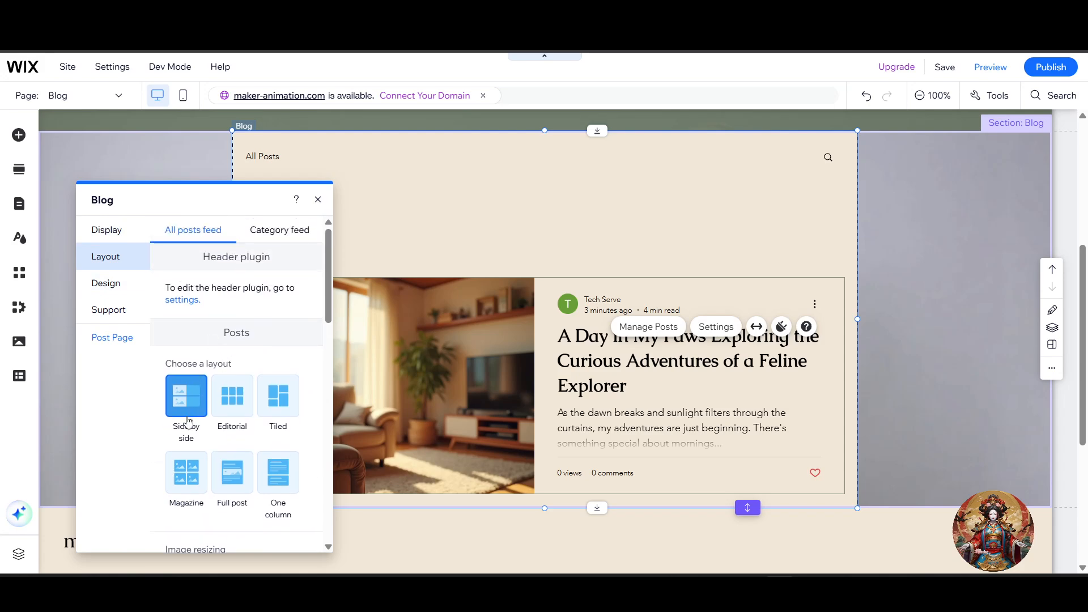
pyautogui.click(236, 409)
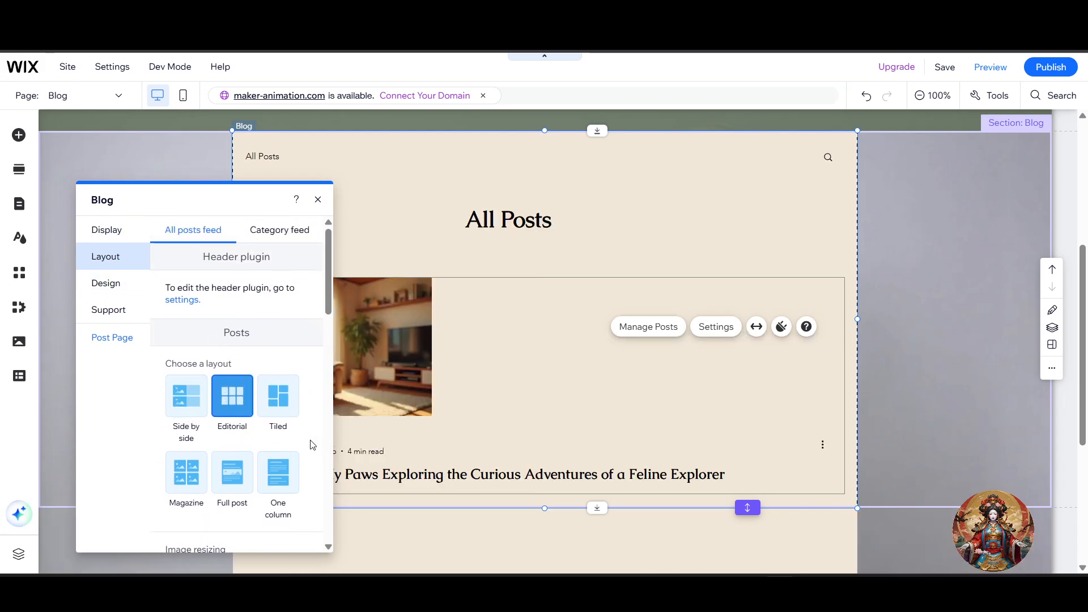
pyautogui.scroll(-1, 381, 417)
pyautogui.scroll(-5, 673, 423)
pyautogui.scroll(5, 564, 368)
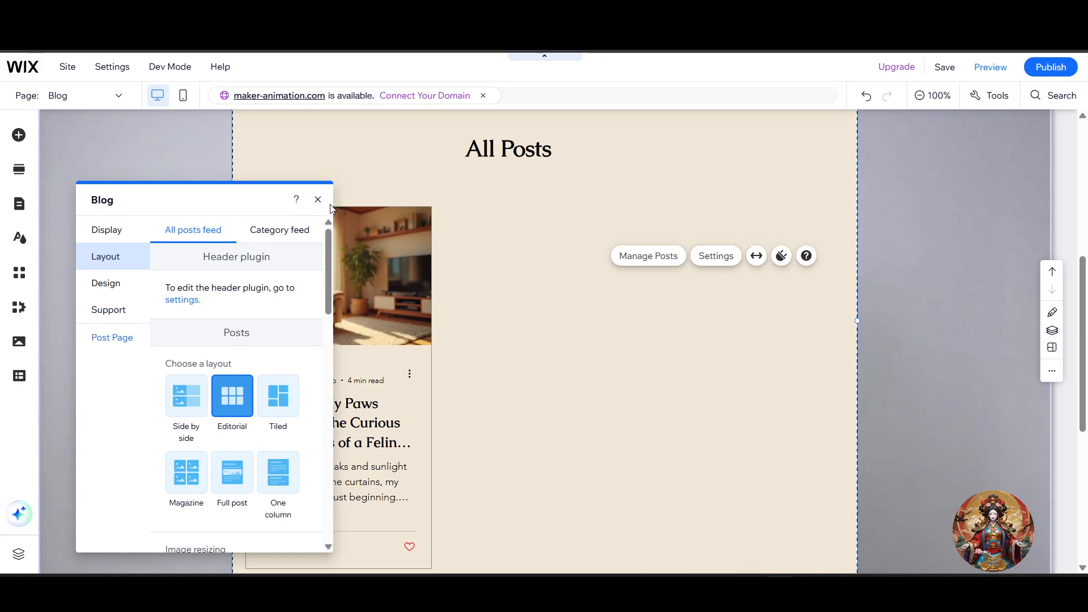
pyautogui.scroll(-2, 544, 301)
pyautogui.scroll(2, 603, 310)
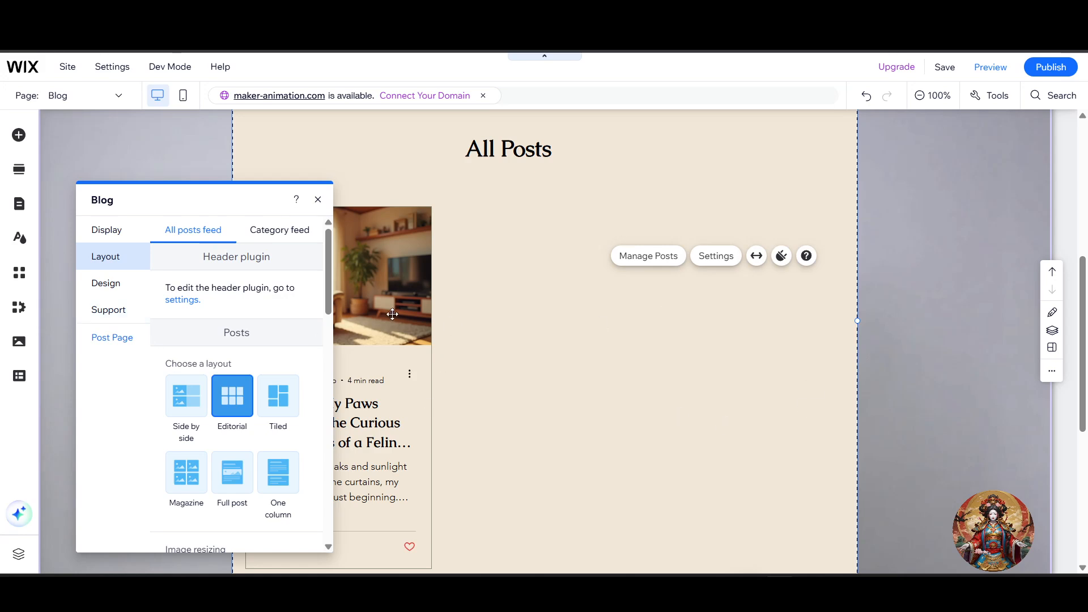
pyautogui.scroll(-2, 238, 329)
pyautogui.scroll(1, 170, 323)
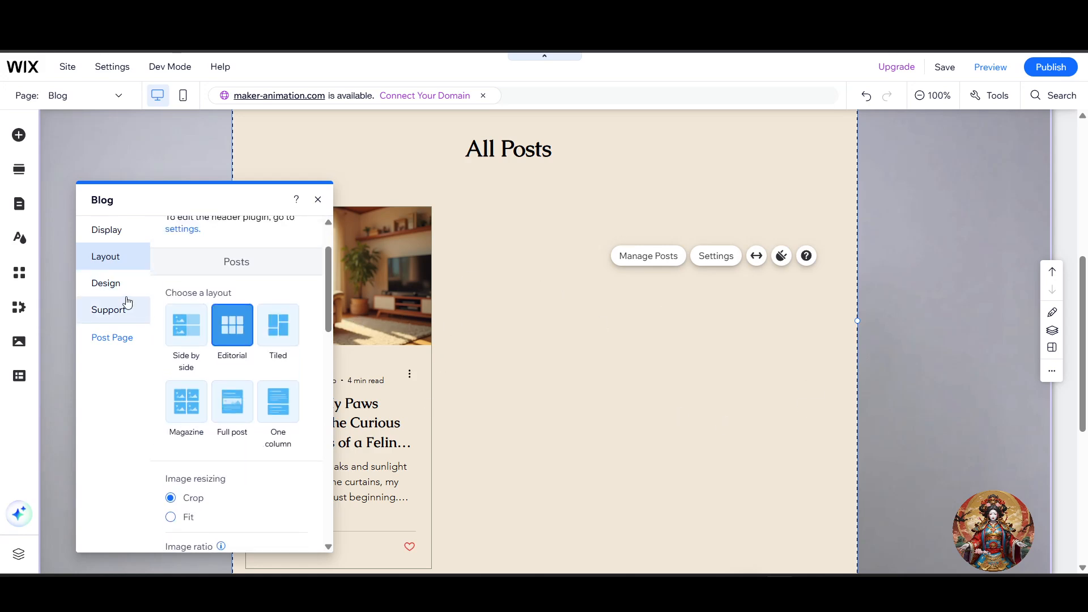
# Step: Look through the blog feed's design options for navigation and posts, including fonts, borders and backgrounds
pyautogui.click(133, 289)
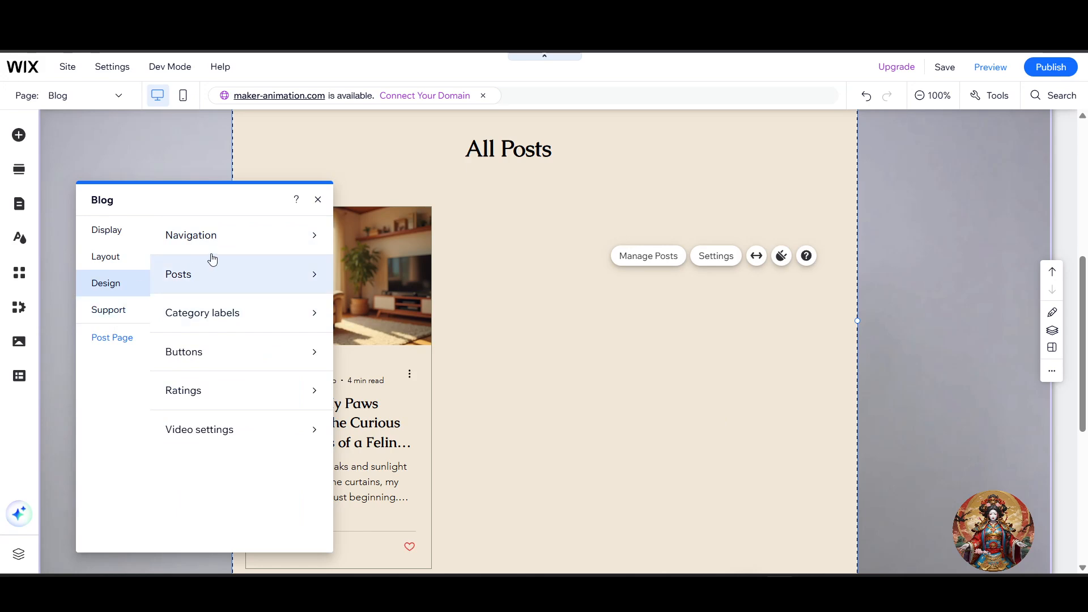
pyautogui.click(232, 241)
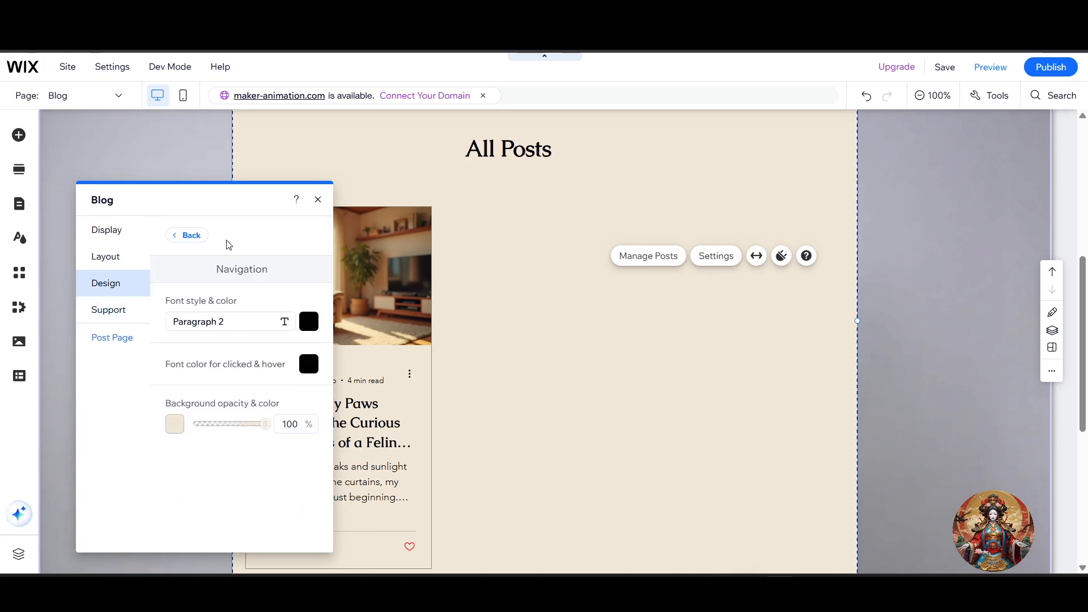
pyautogui.click(181, 236)
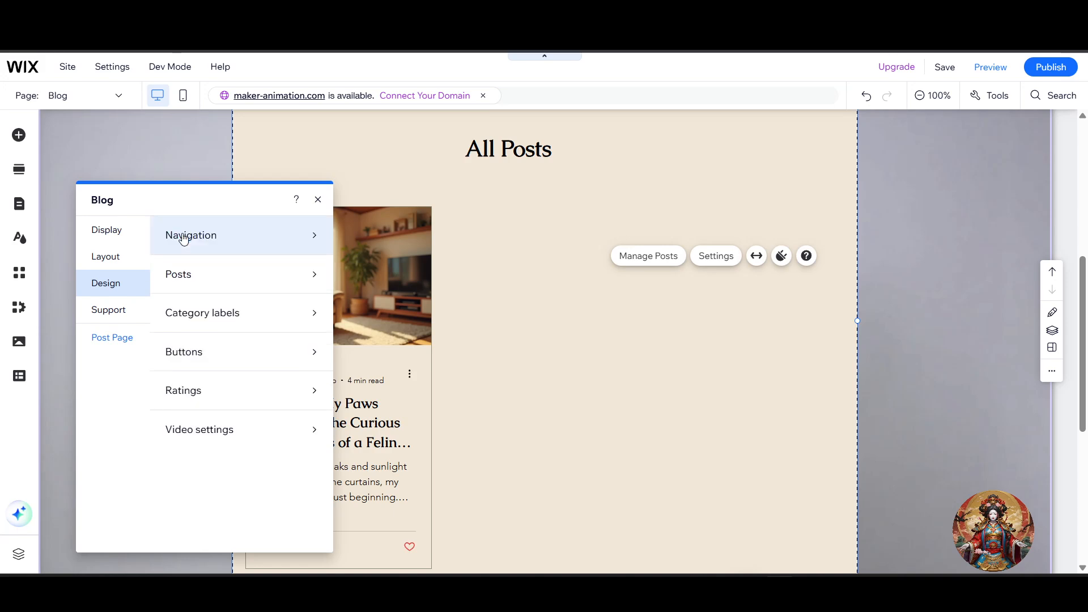
pyautogui.click(246, 274)
pyautogui.scroll(-3, 238, 391)
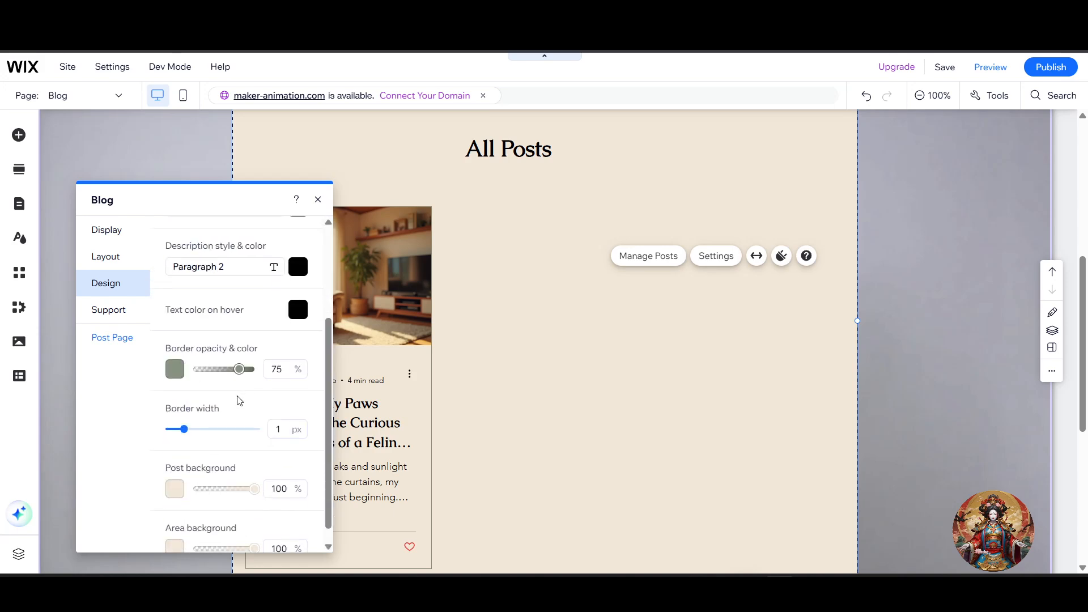
pyautogui.scroll(3, 236, 400)
pyautogui.click(186, 235)
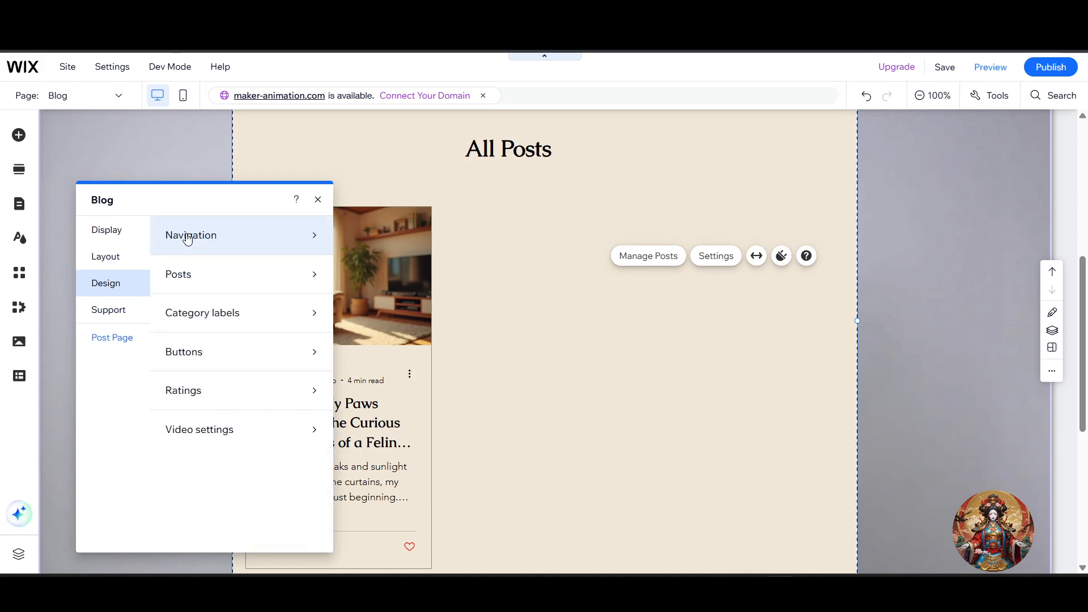
# Step: Set the category labels' layout to Button, check their style options and close the blog feed's settings
pyautogui.click(237, 327)
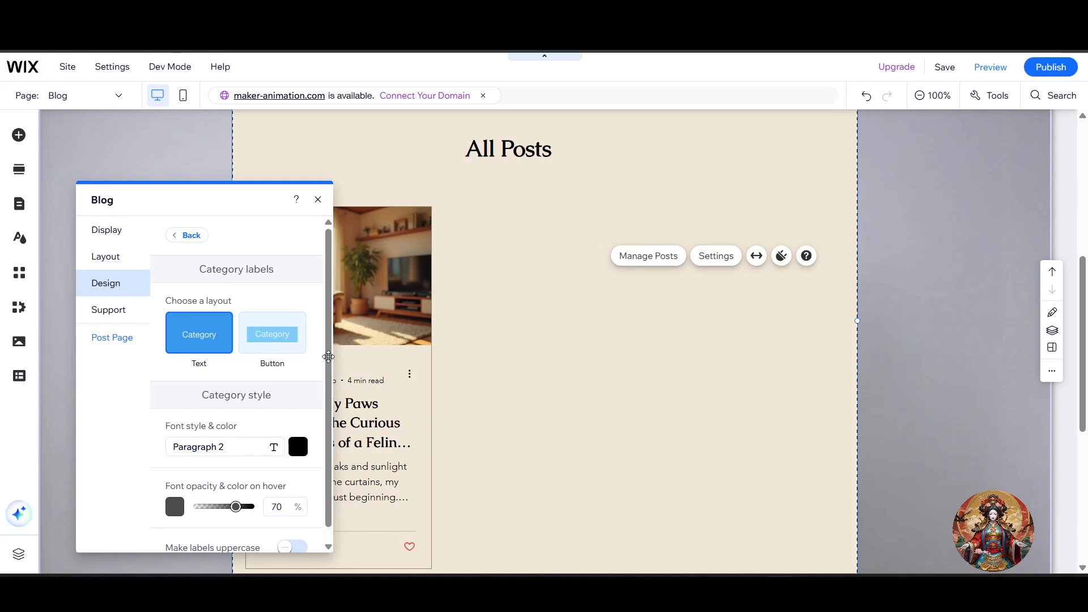
pyautogui.click(292, 353)
pyautogui.scroll(-6, 255, 340)
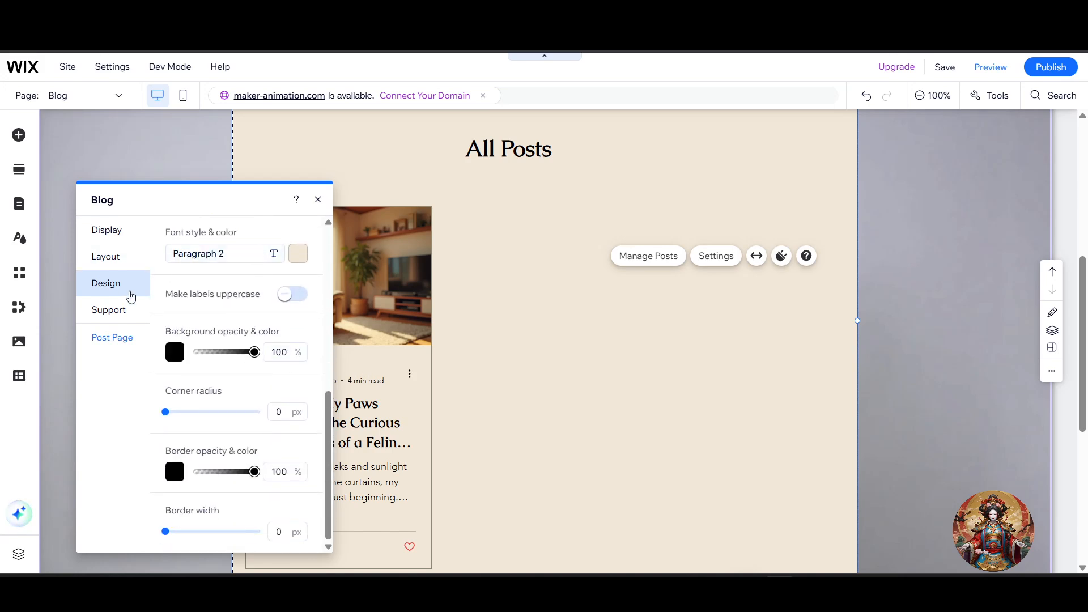
pyautogui.scroll(2, 255, 317)
pyautogui.scroll(-3, 255, 317)
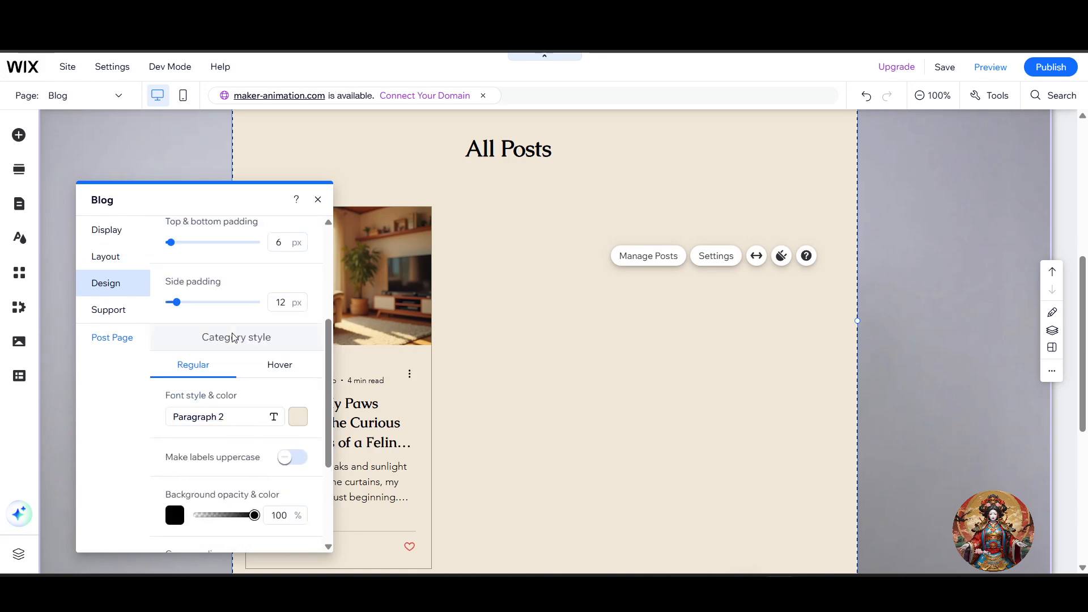
pyautogui.click(116, 310)
pyautogui.click(319, 201)
# Step: Go to the management list of published posts and open the cat post for editing
pyautogui.scroll(6, 459, 311)
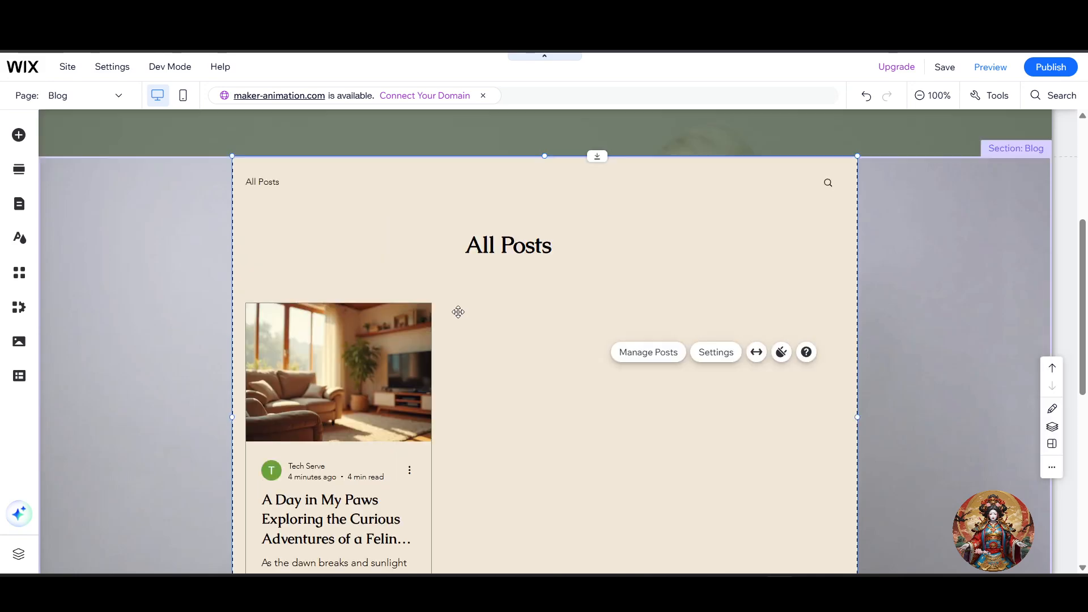
pyautogui.scroll(-4, 457, 306)
pyautogui.scroll(-2, 410, 347)
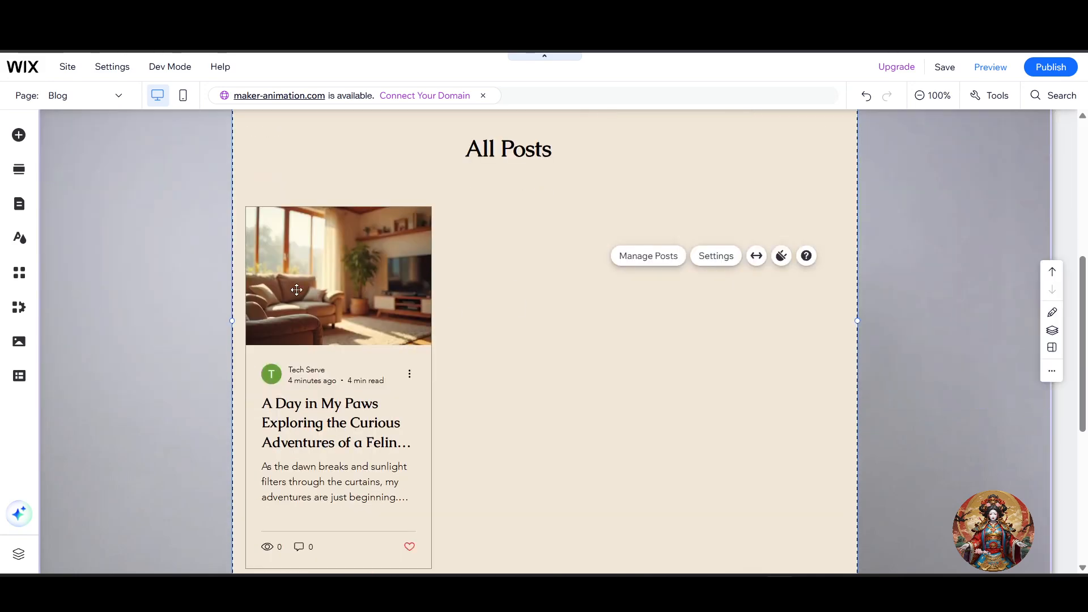
pyautogui.click(397, 295)
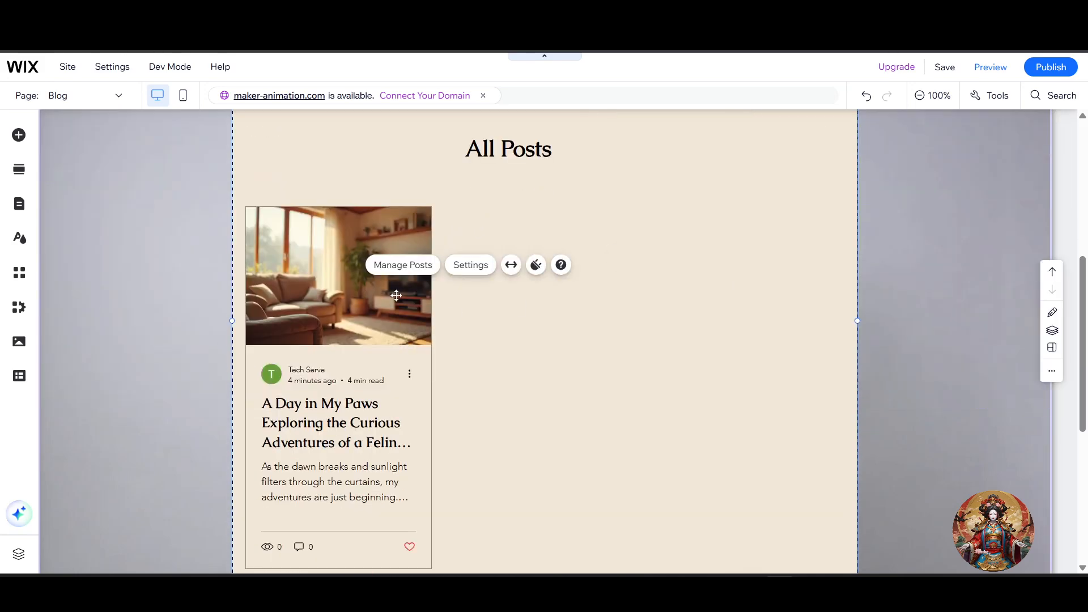
pyautogui.click(415, 266)
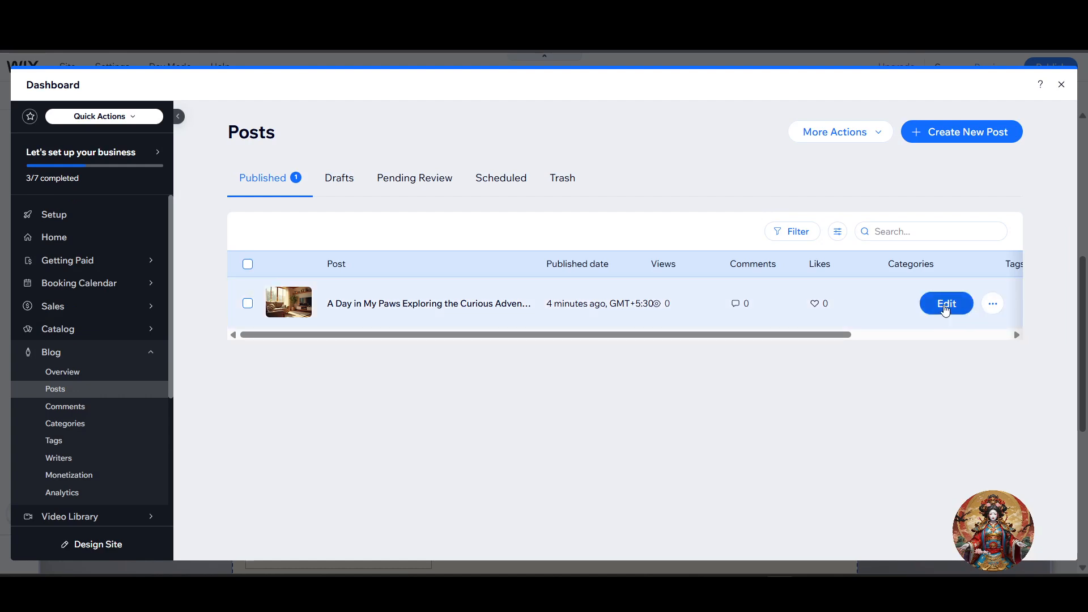
pyautogui.click(945, 304)
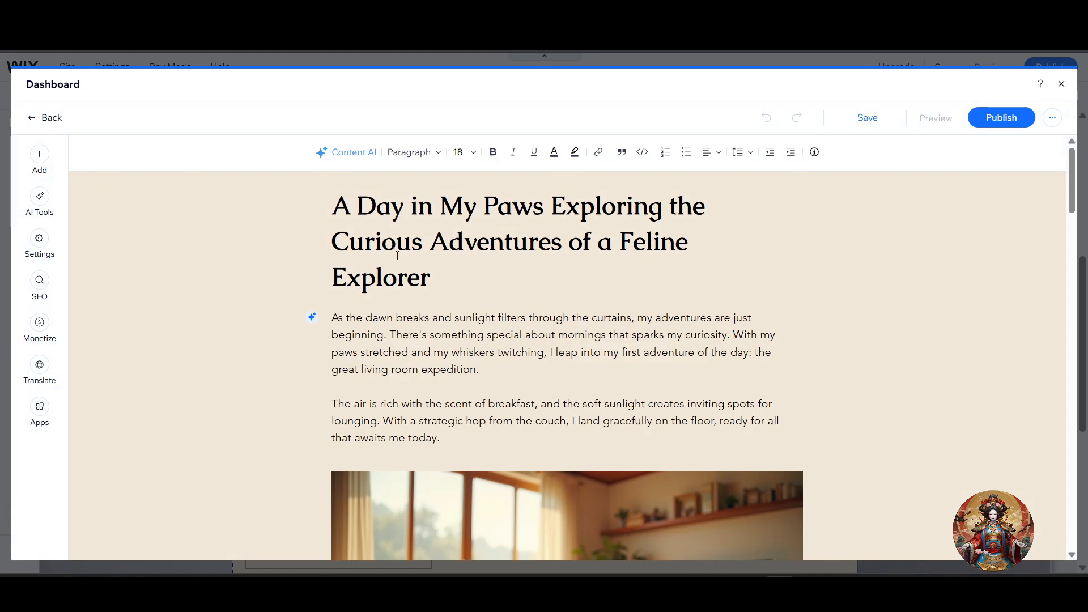
# Step: Look over the cat post's title, opening and first image, and check its general post settings, including featured image, publish date and excerpt
pyautogui.click(390, 276)
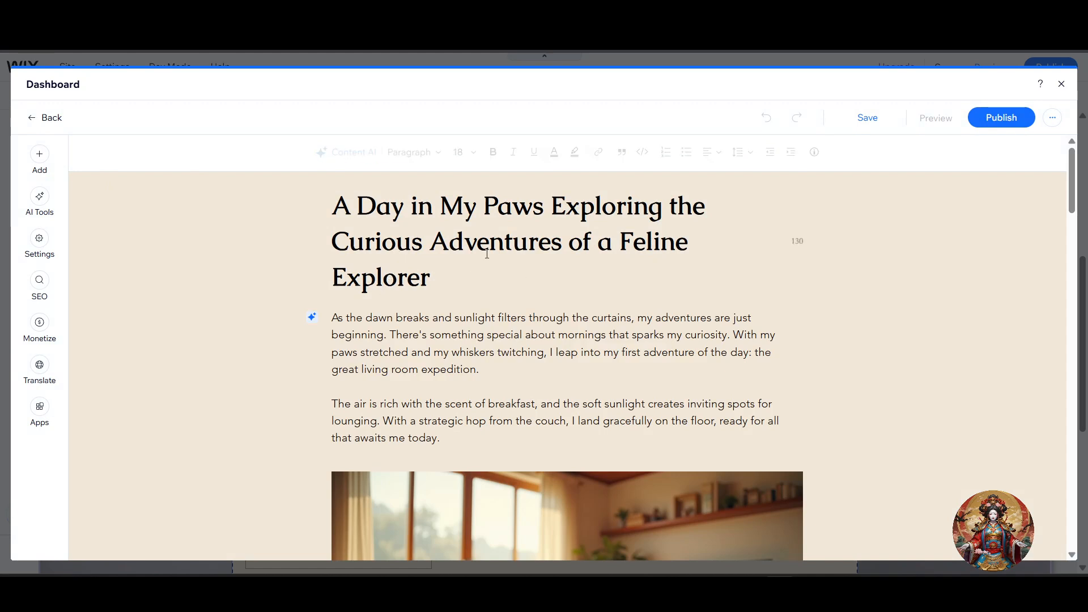
pyautogui.rightClick(429, 225)
pyautogui.click(395, 241)
pyautogui.scroll(-2, 571, 296)
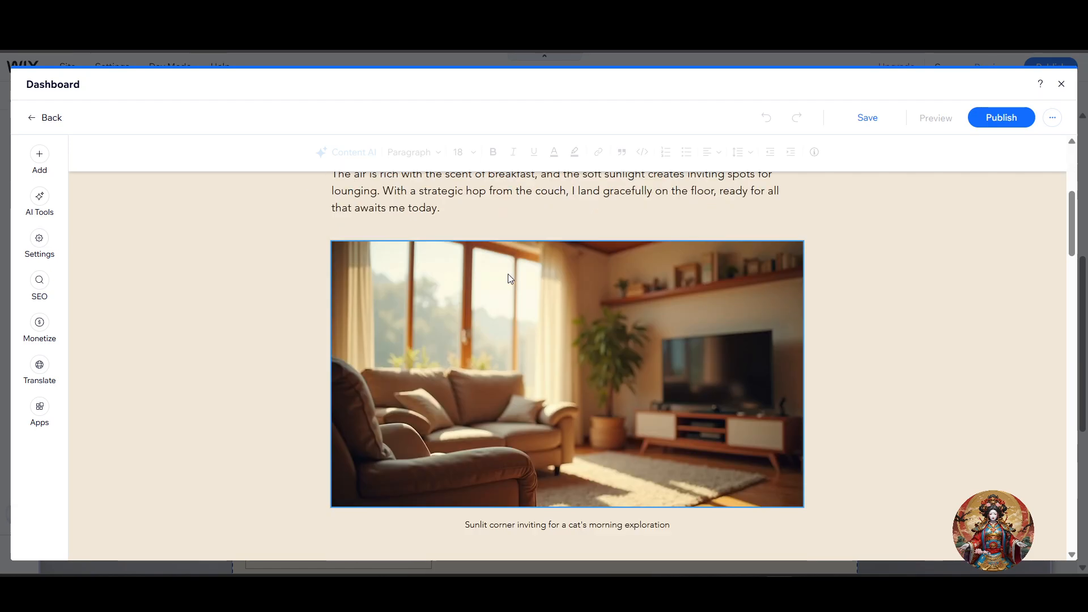
pyautogui.scroll(2, 572, 295)
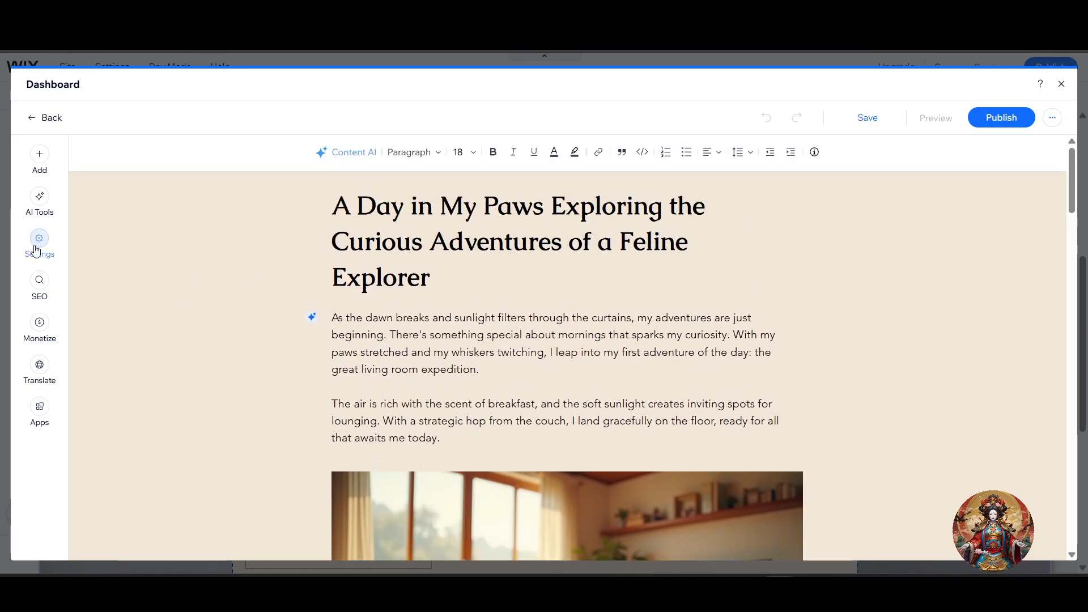
pyautogui.click(37, 248)
pyautogui.scroll(-1, 214, 295)
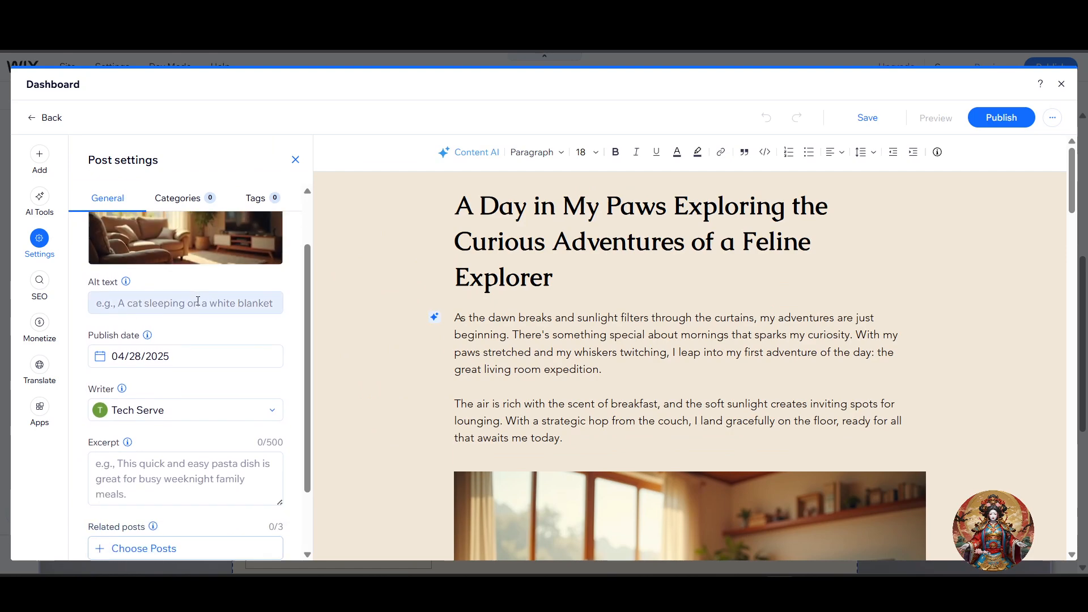
pyautogui.scroll(1, 214, 296)
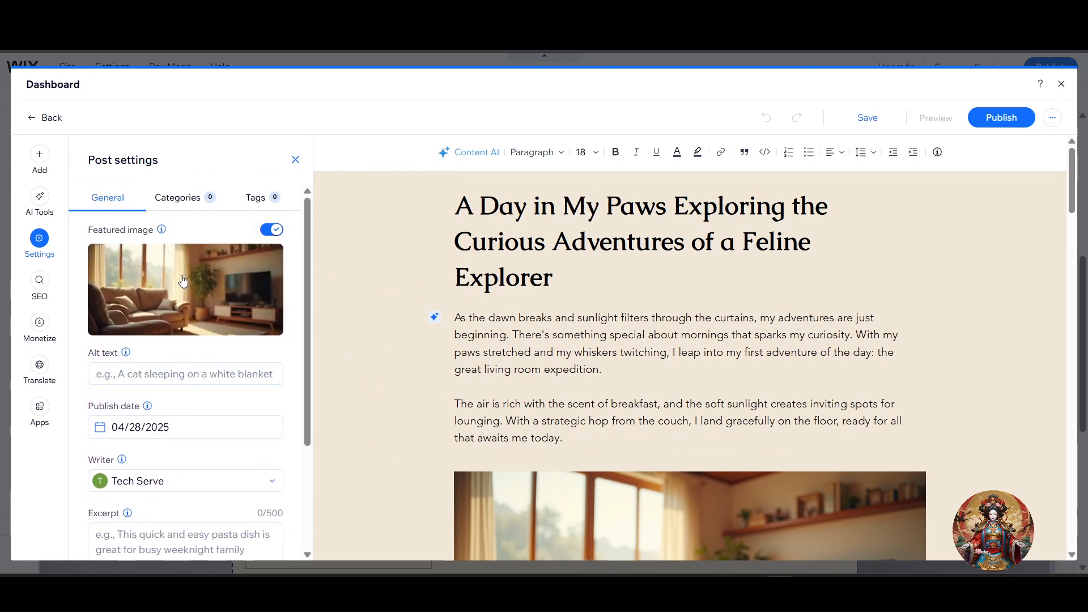
pyautogui.click(295, 160)
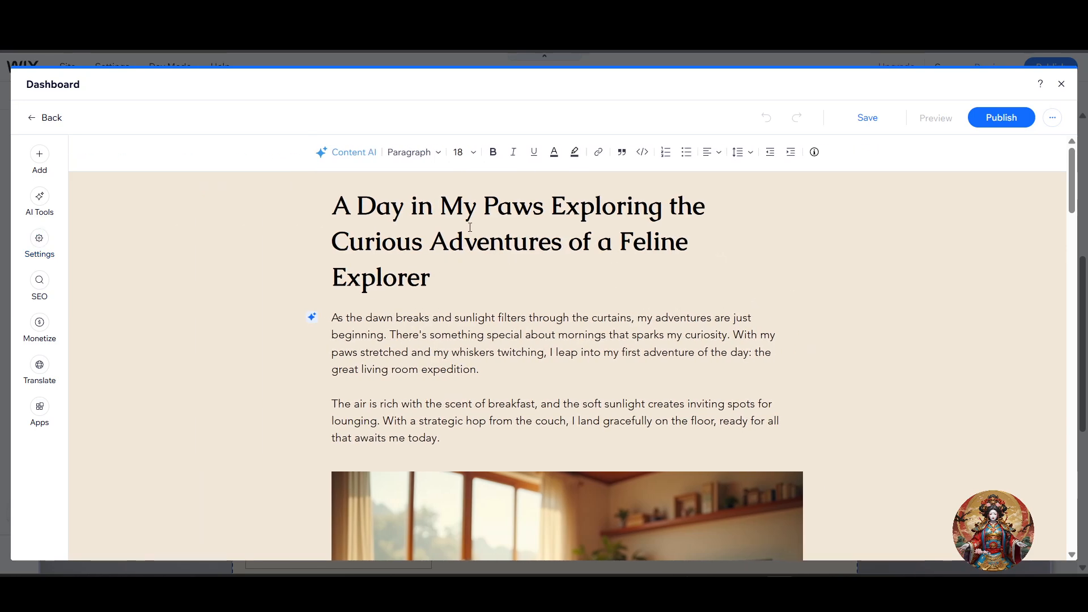
# Step: Save the cat post and look through its content from the title to the closing section
pyautogui.click(413, 194)
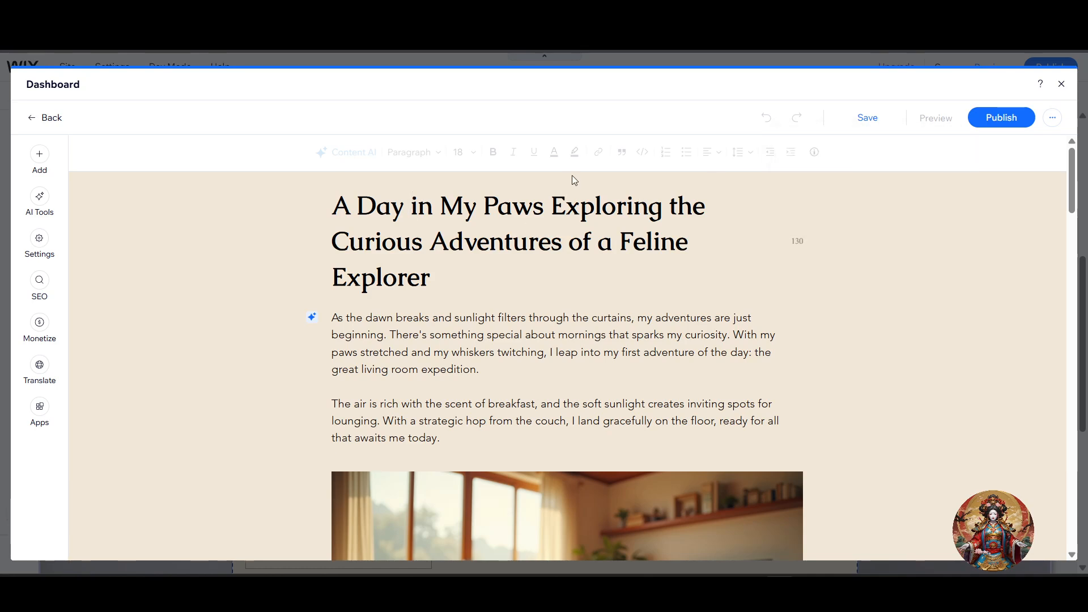
pyautogui.click(868, 118)
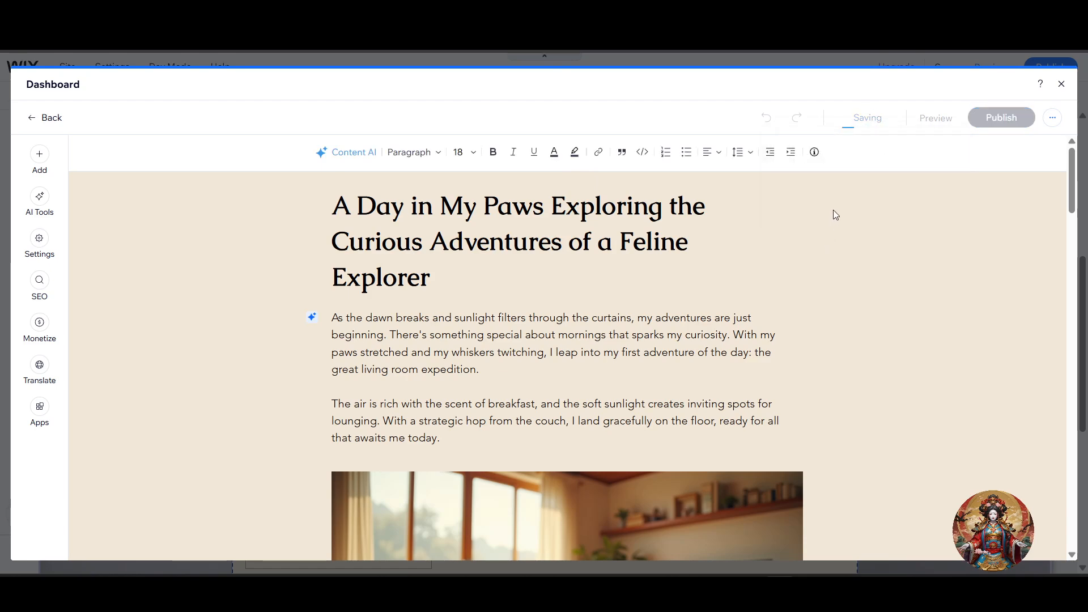
pyautogui.scroll(-12, 645, 332)
pyautogui.scroll(15, 645, 331)
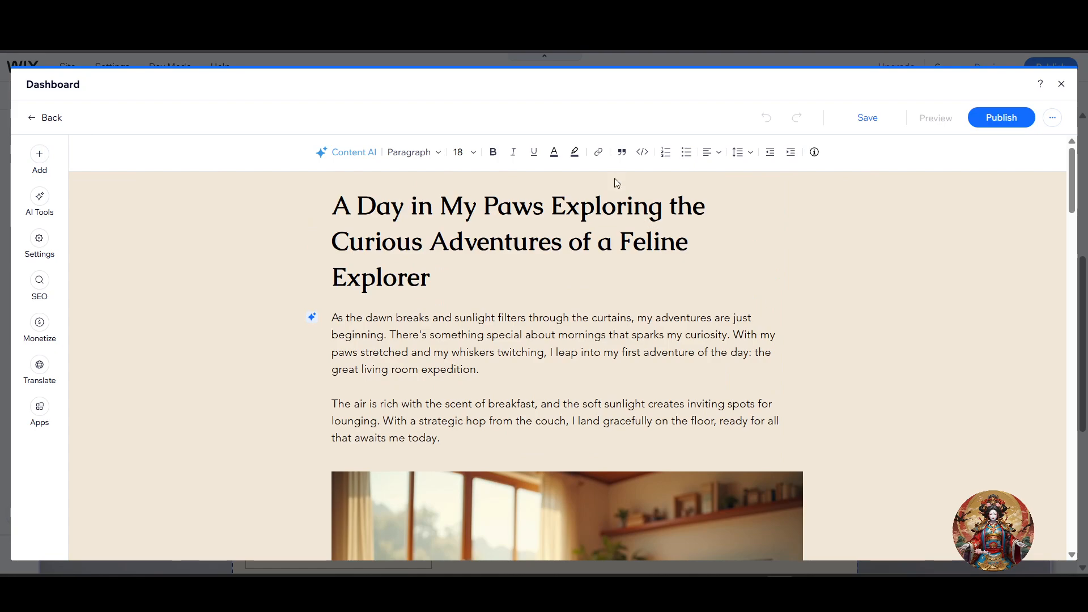
pyautogui.scroll(-20, 618, 182)
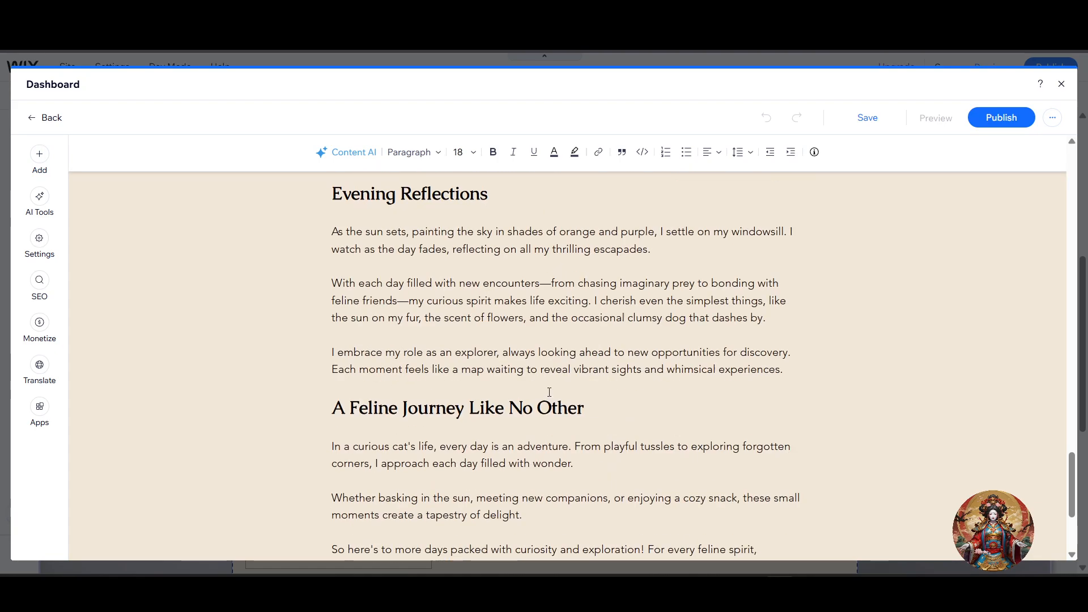
pyautogui.scroll(20, 516, 424)
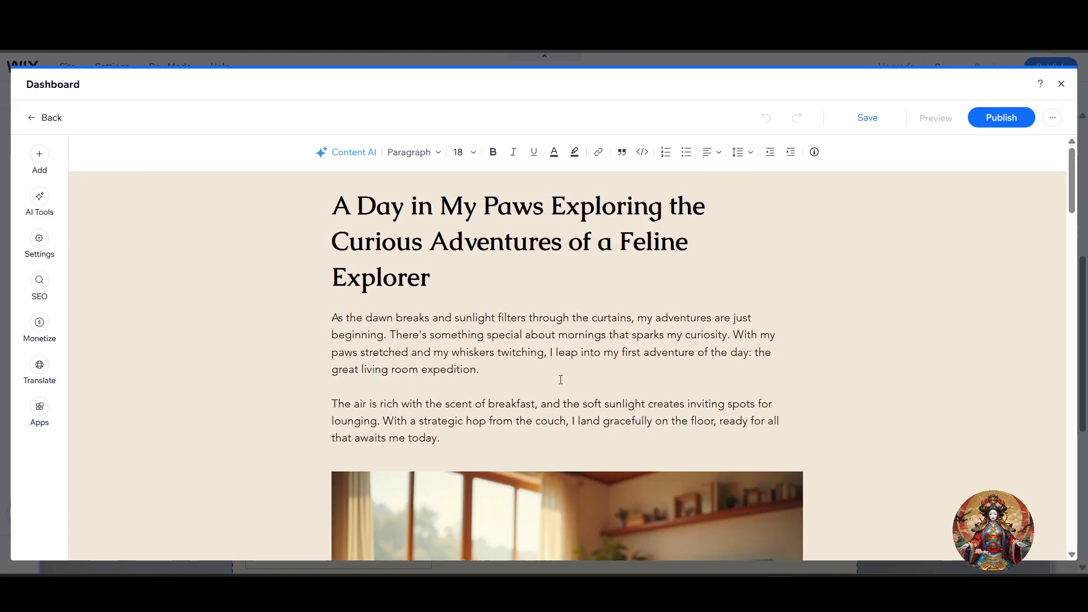
# Step: Examine the media, layout elements and web embeds that can be added to the post
pyautogui.click(38, 156)
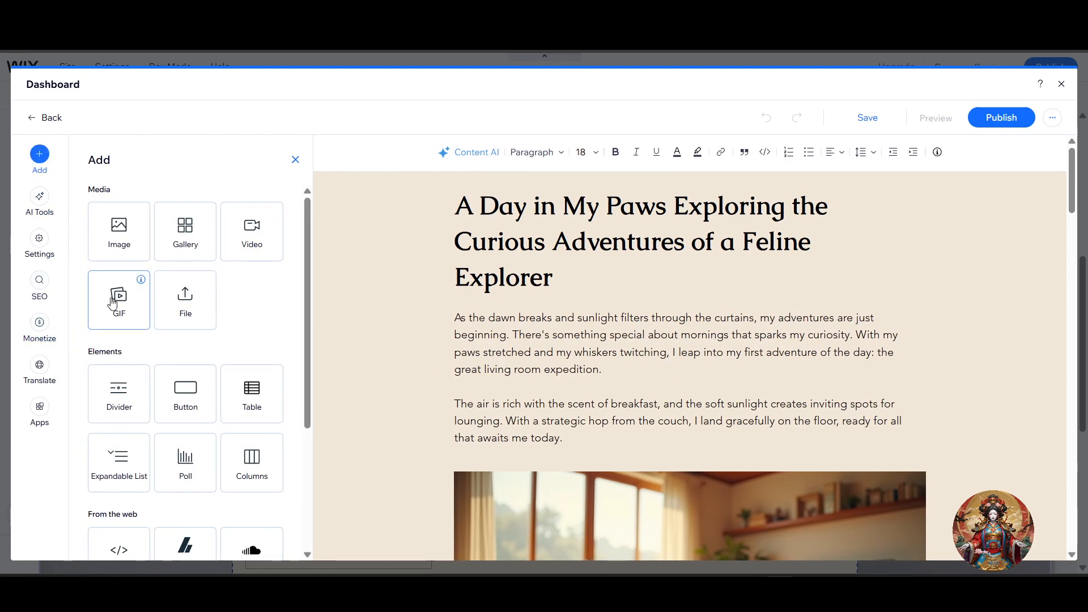
pyautogui.scroll(-2, 123, 412)
pyautogui.moveTo(119, 320); pyautogui.dragTo(650, 191)
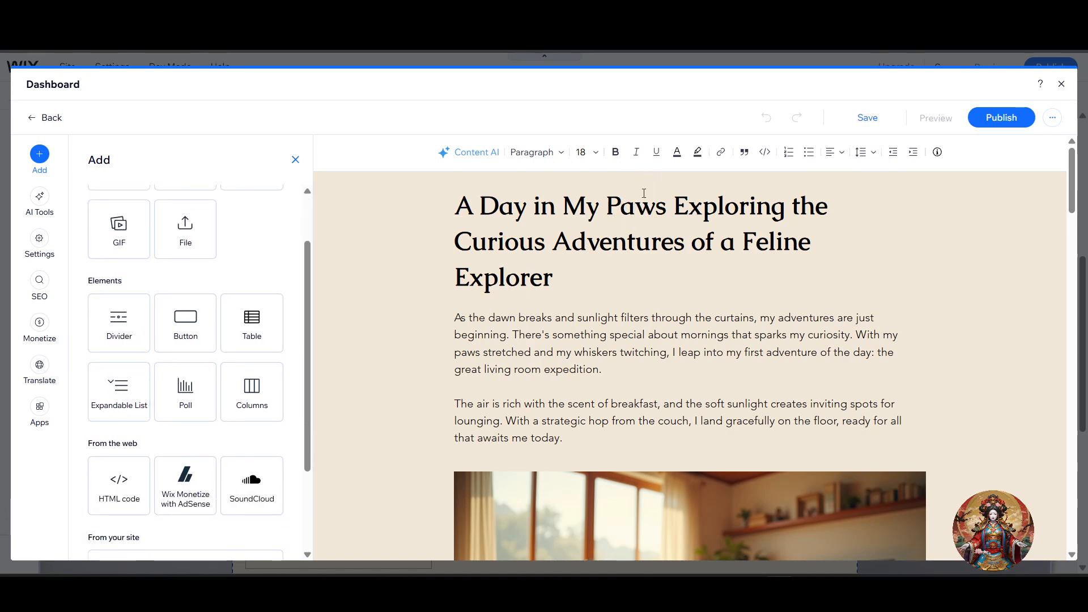
pyautogui.scroll(2, 158, 289)
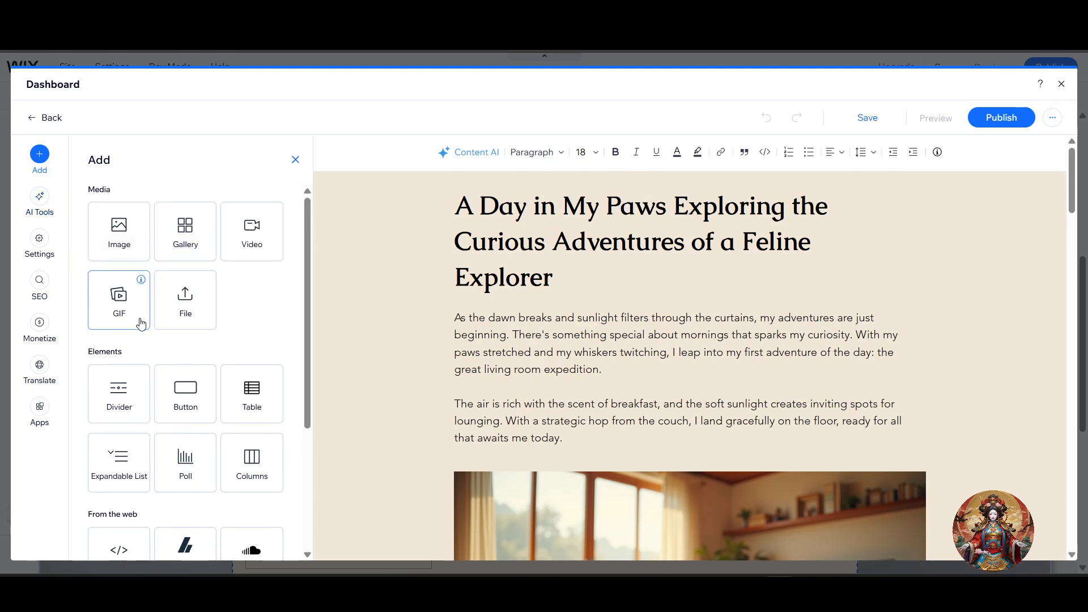
pyautogui.scroll(-5, 149, 306)
pyautogui.scroll(3, 147, 414)
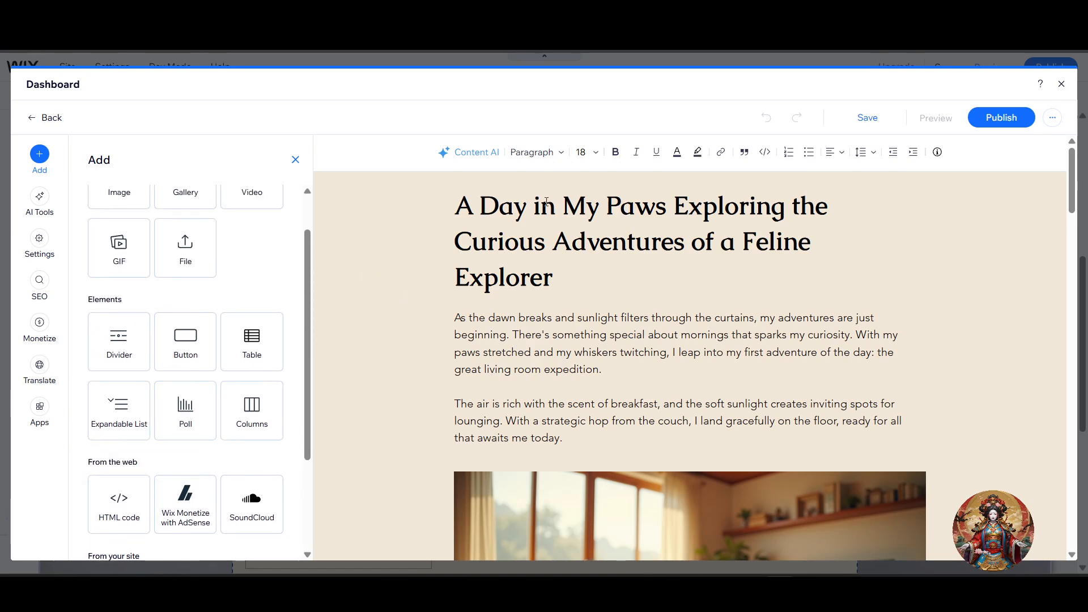
pyautogui.scroll(1, 201, 275)
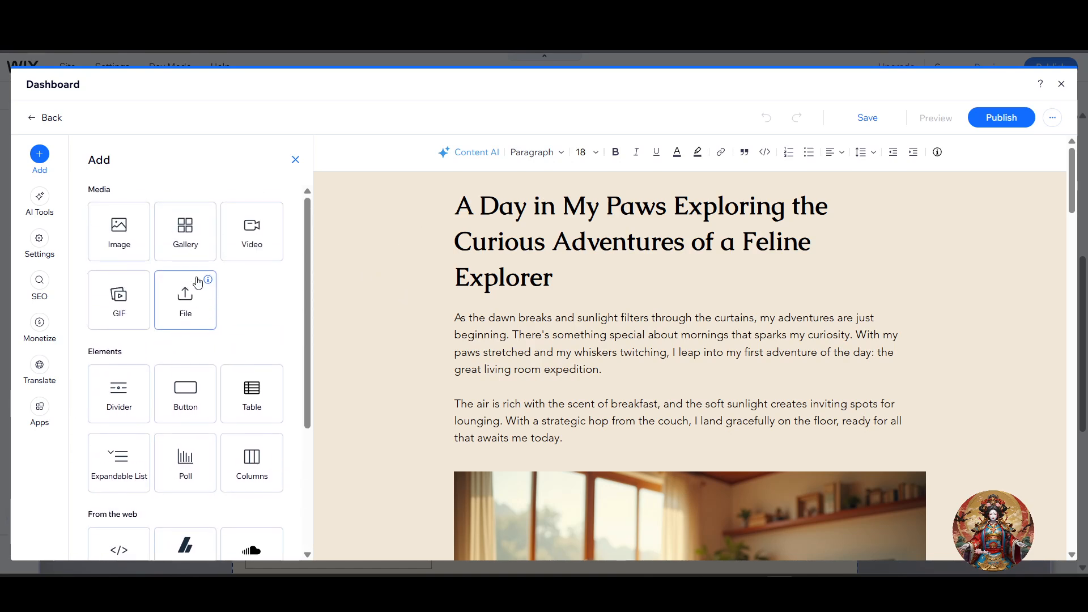
# Step: Check the category options in the post's settings and close the settings
pyautogui.click(42, 254)
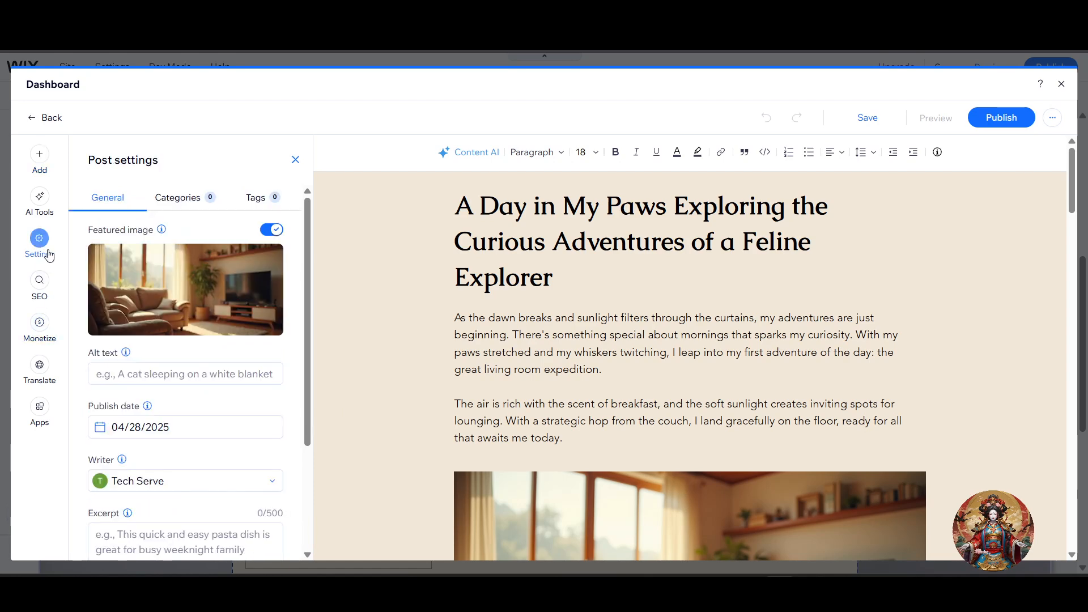
pyautogui.click(183, 198)
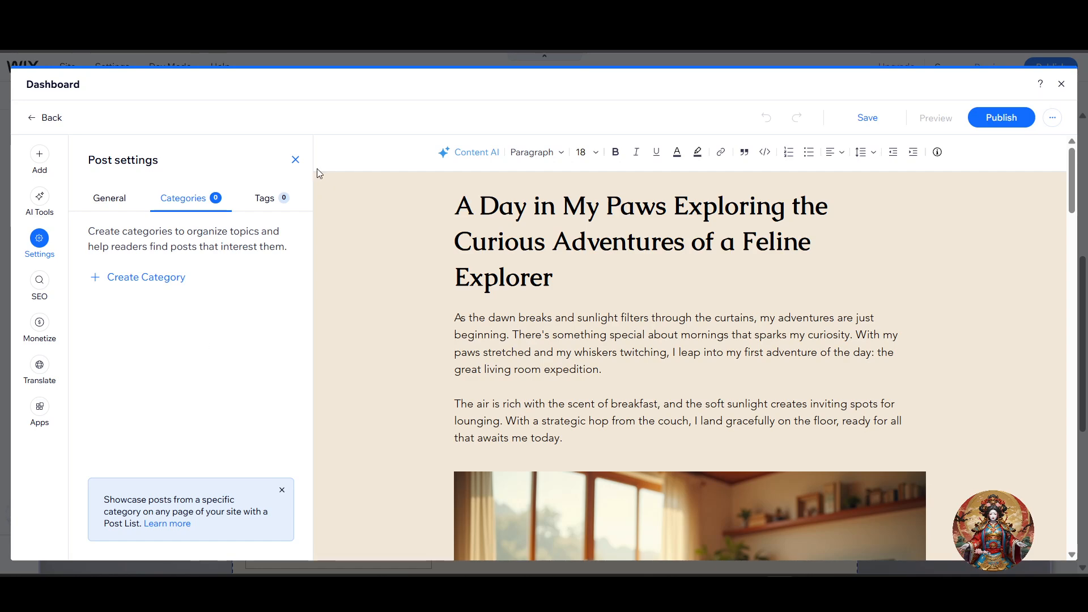
pyautogui.click(295, 162)
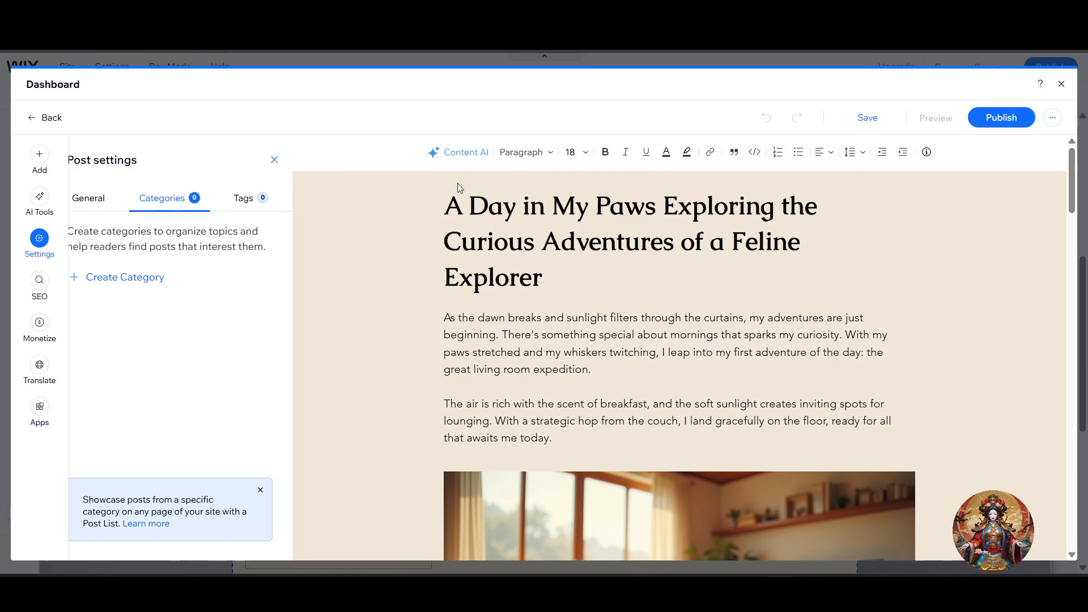
# Step: Remove the blank line between the second paragraph and the living room image in the post
pyautogui.scroll(-5, 454, 340)
pyautogui.scroll(4, 479, 357)
pyautogui.click(501, 400)
pyautogui.scroll(1, 510, 385)
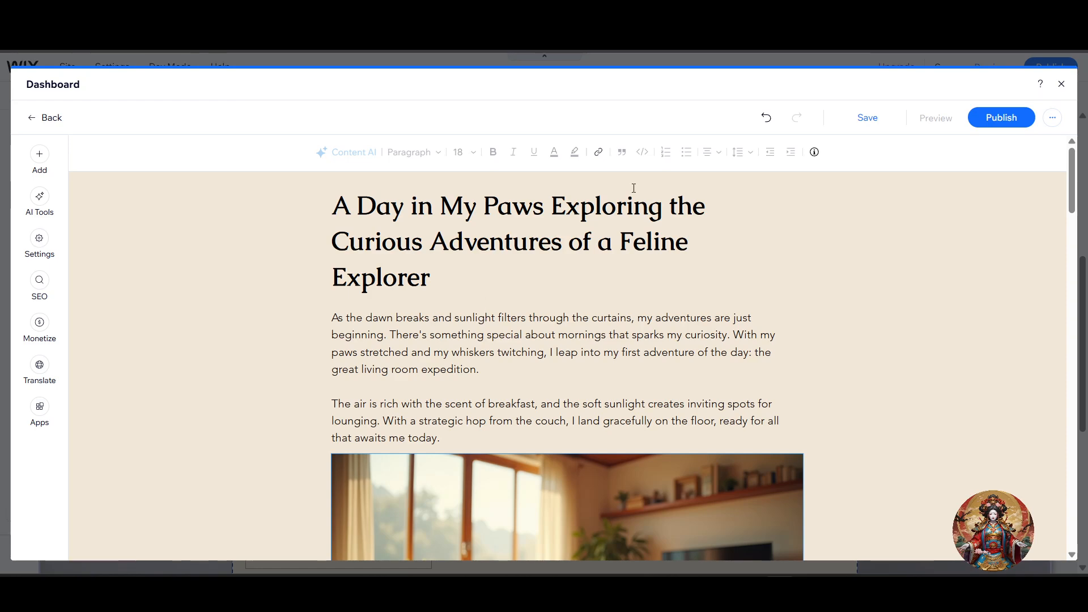
pyautogui.scroll(-2, 587, 473)
pyautogui.scroll(2, 590, 453)
# Step: Review the remaining sections and images of the edited post and save the changes
pyautogui.scroll(-20, 479, 344)
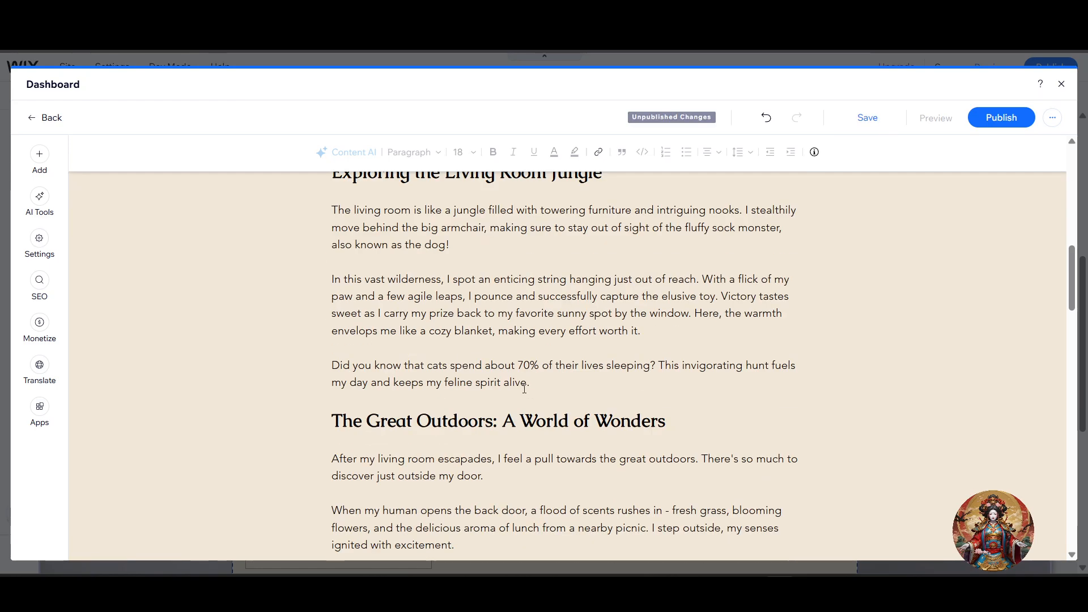
pyautogui.scroll(-12, 529, 377)
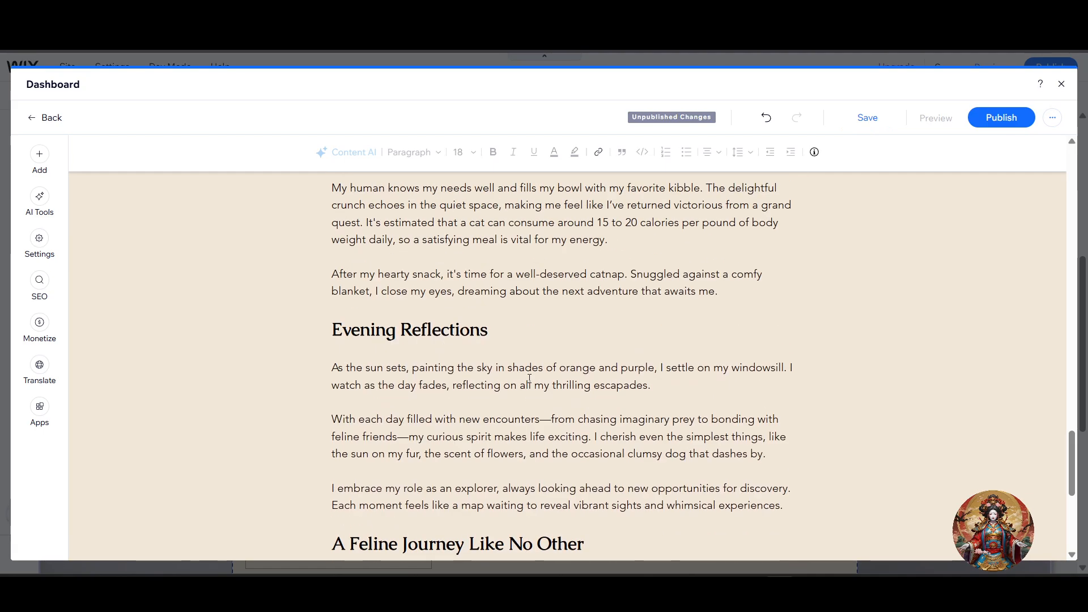
pyautogui.scroll(7, 563, 359)
pyautogui.scroll(20, 562, 358)
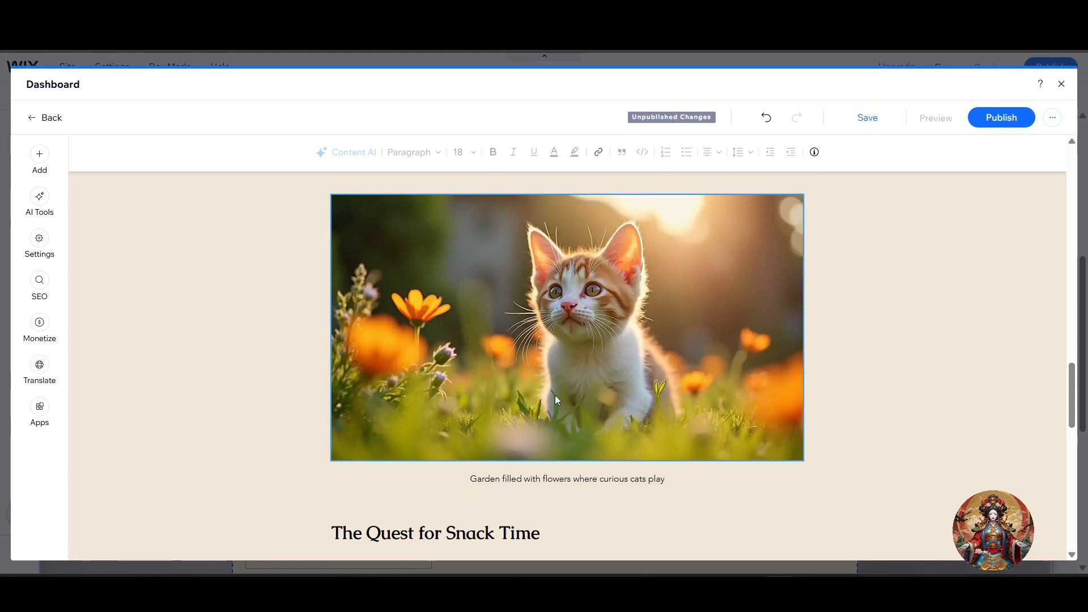
pyautogui.scroll(3, 495, 438)
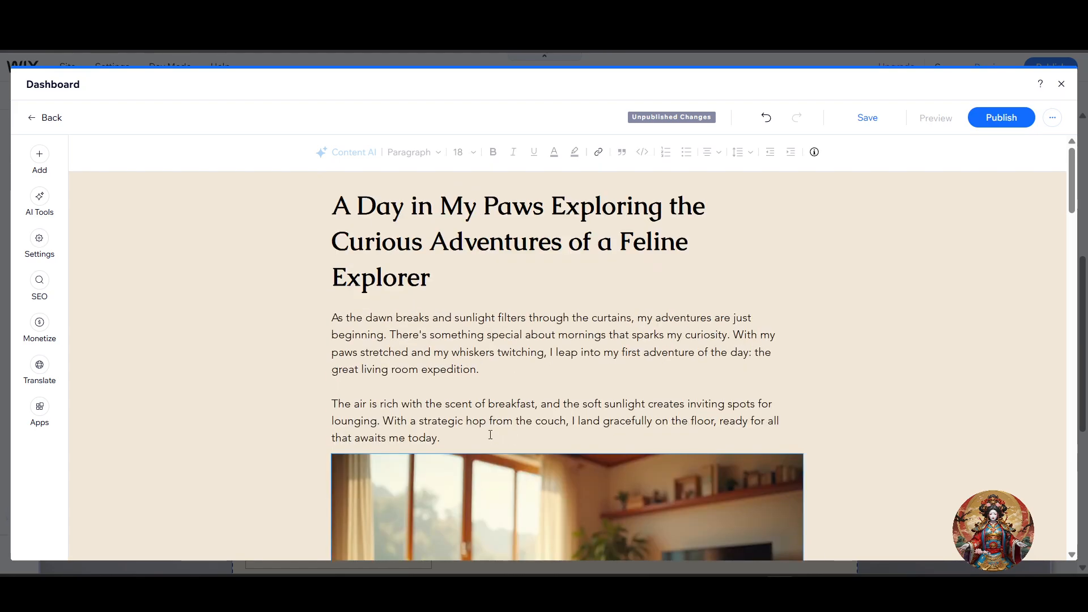
pyautogui.click(463, 363)
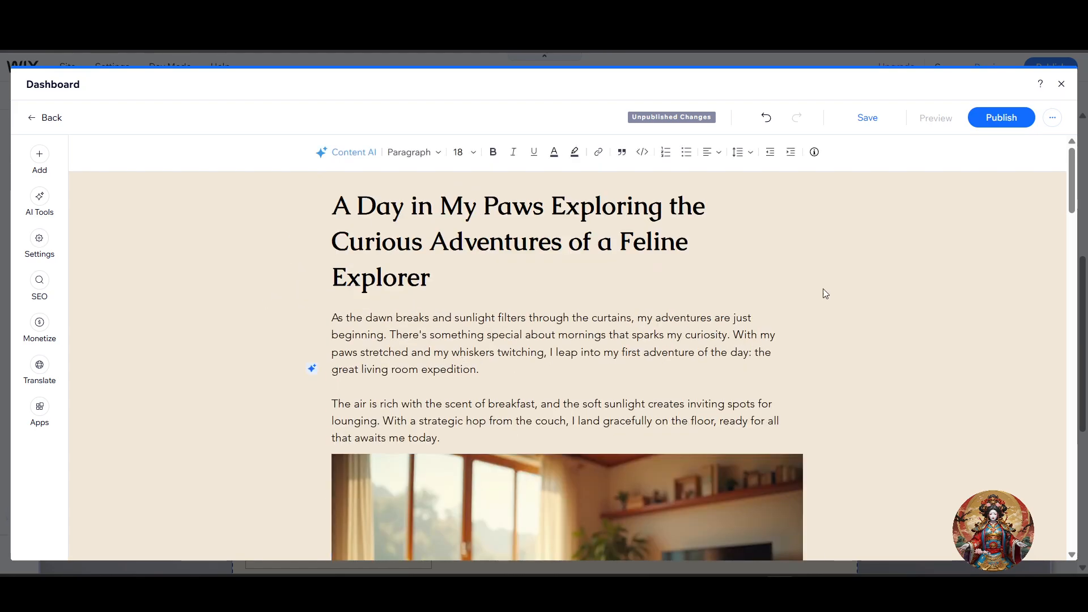
pyautogui.scroll(-9, 807, 304)
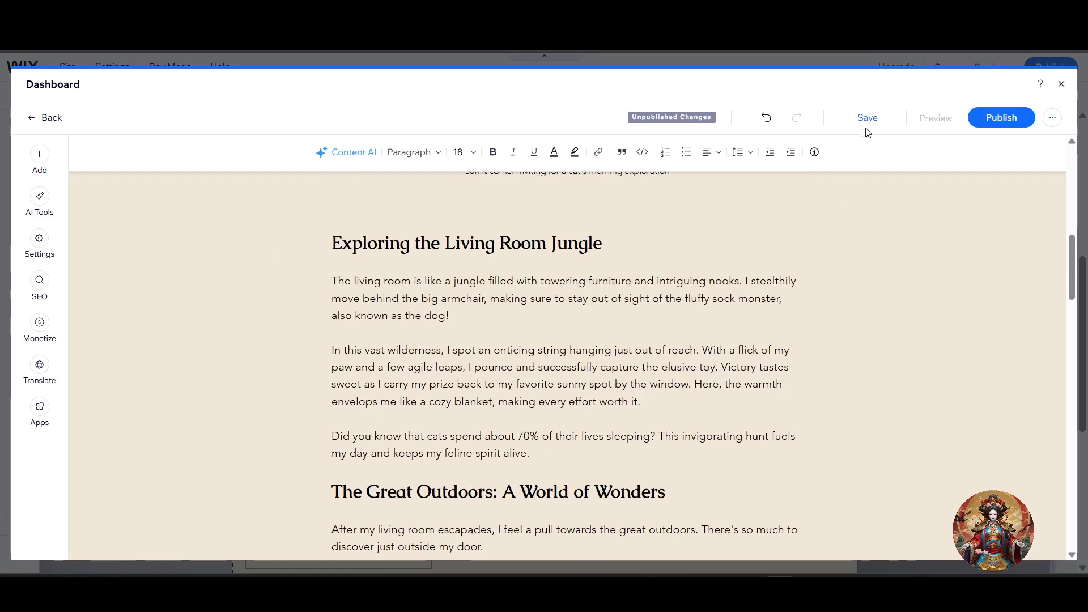
pyautogui.click(870, 125)
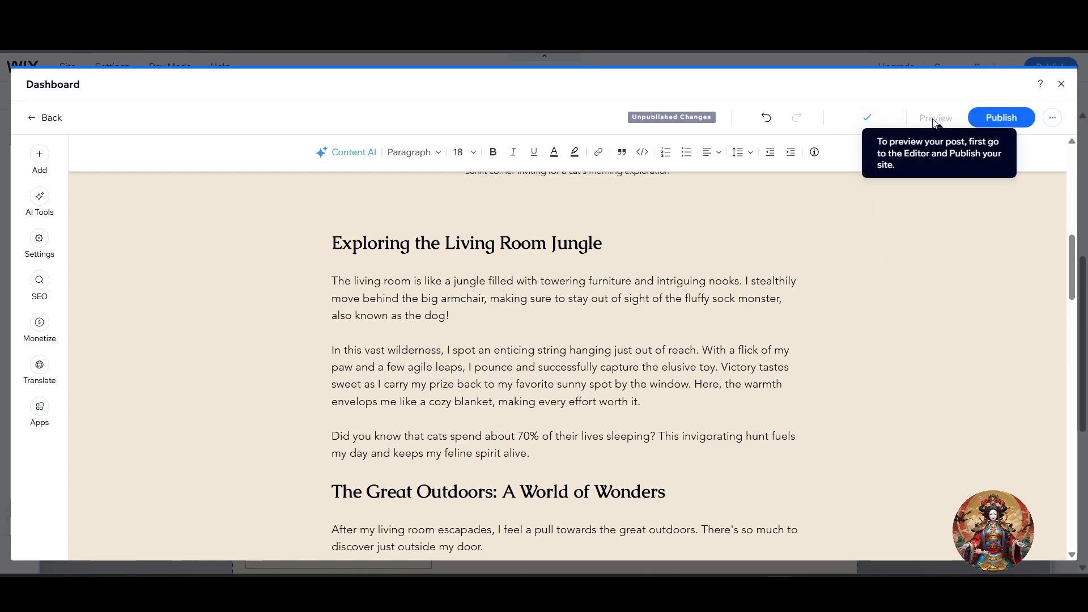
# Step: Leave the post editor, return to the Blog page and preview the site down to the all-posts feed
pyautogui.click(1062, 84)
pyautogui.scroll(4, 899, 292)
pyautogui.scroll(-2, 900, 305)
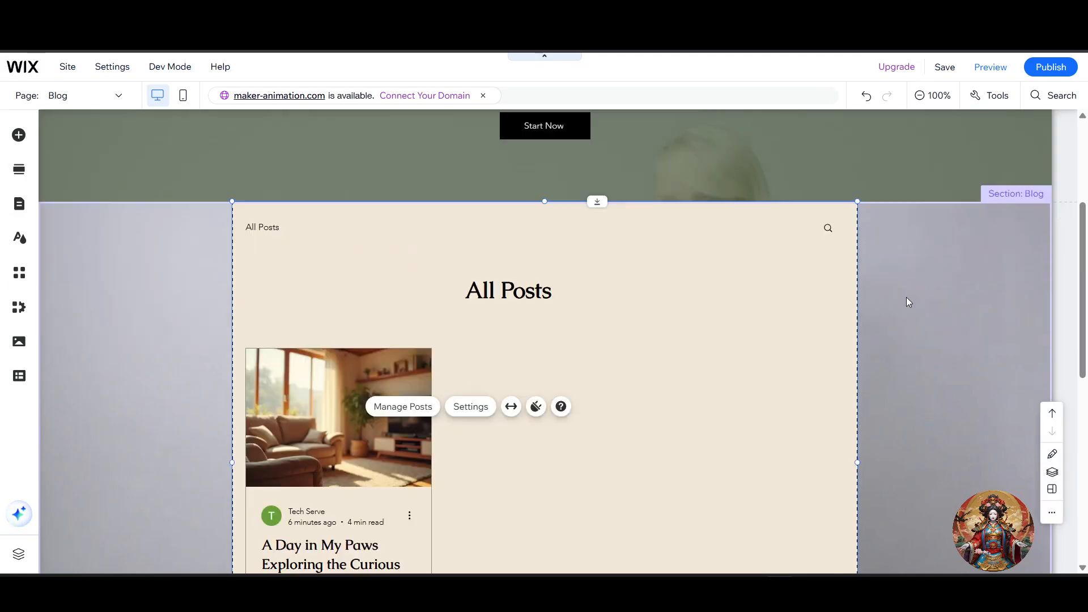
pyautogui.click(997, 69)
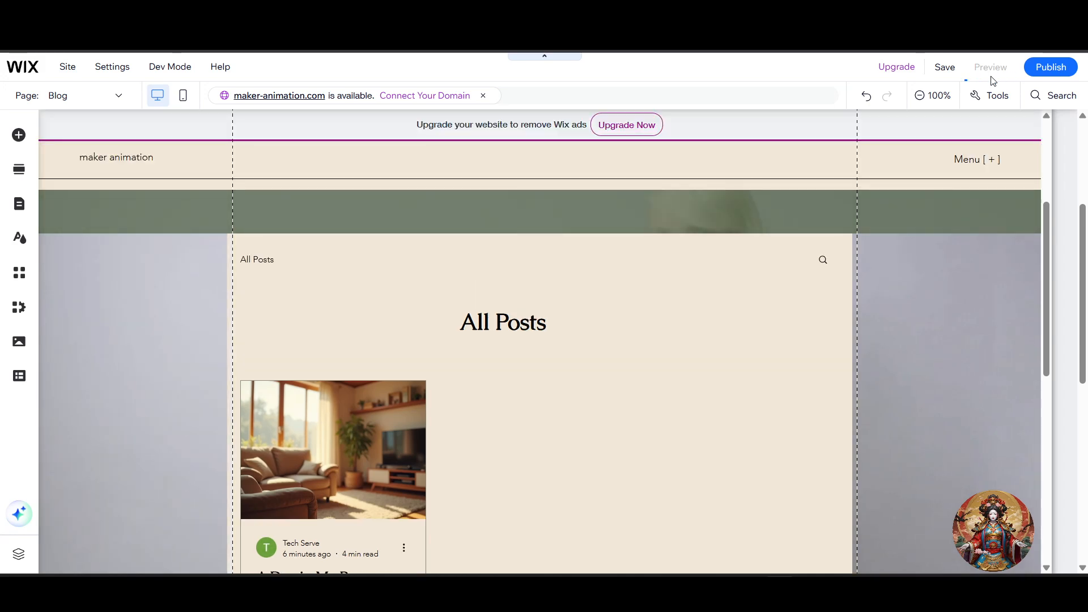
pyautogui.scroll(-3, 349, 384)
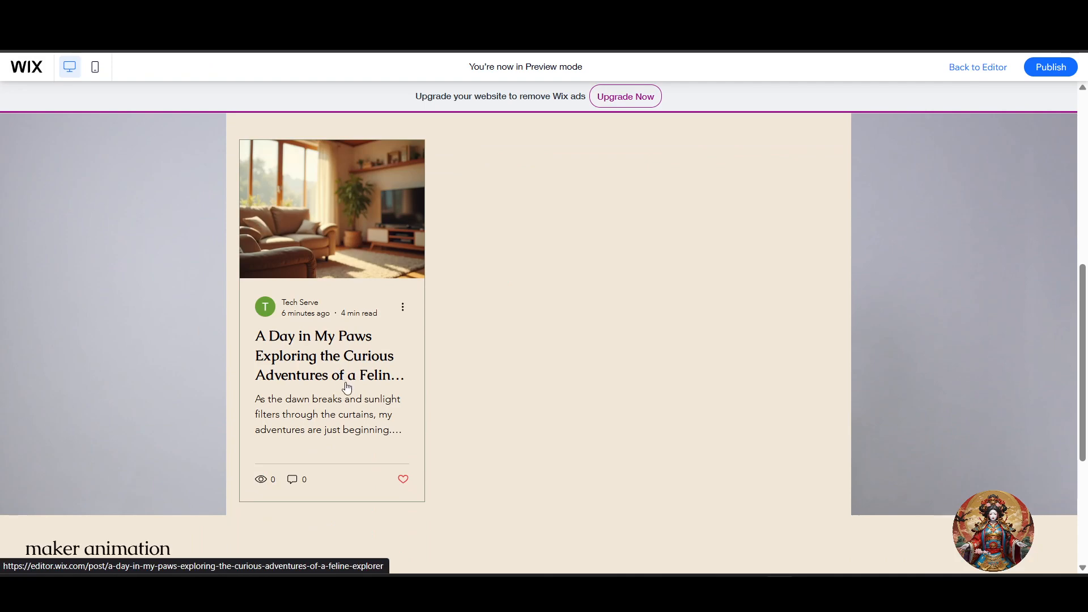
# Step: Open the cat post from the previewed feed and look through its banner, text and images
pyautogui.click(347, 390)
pyautogui.scroll(-12, 401, 391)
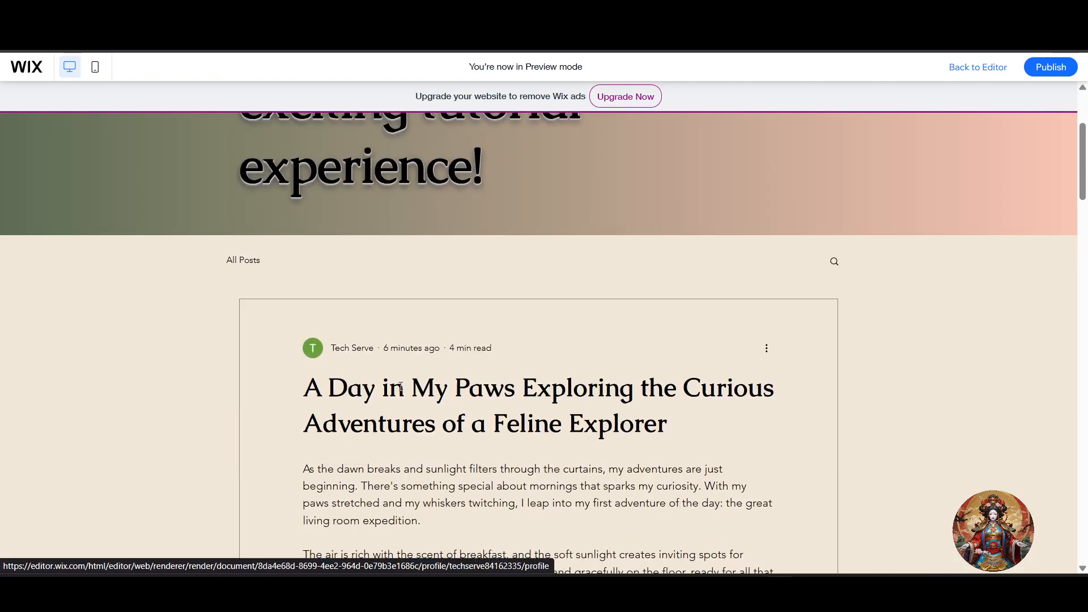
pyautogui.scroll(15, 407, 403)
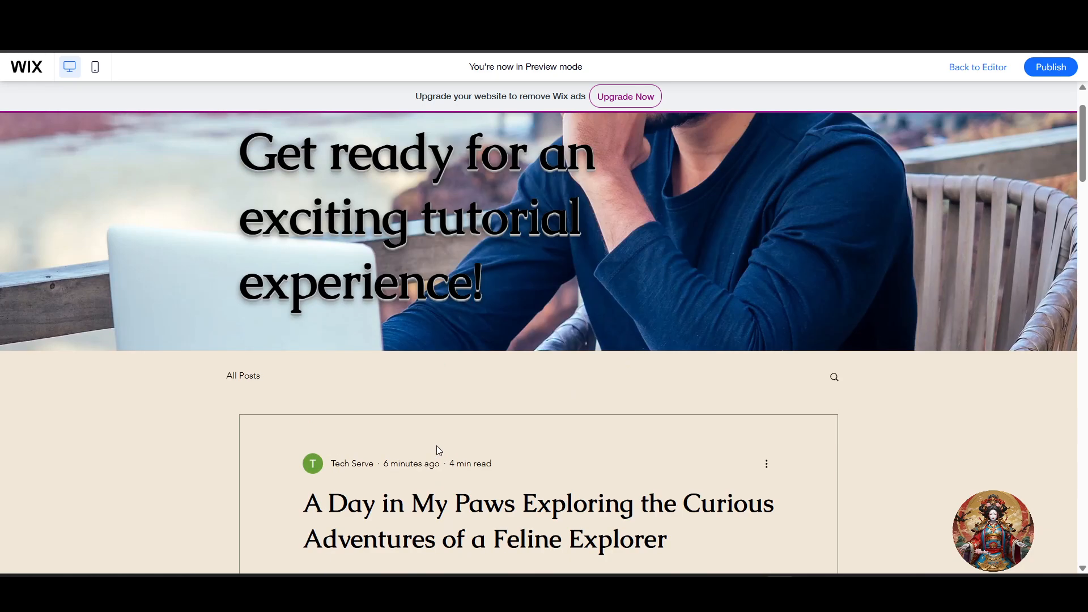
pyautogui.scroll(-4, 428, 284)
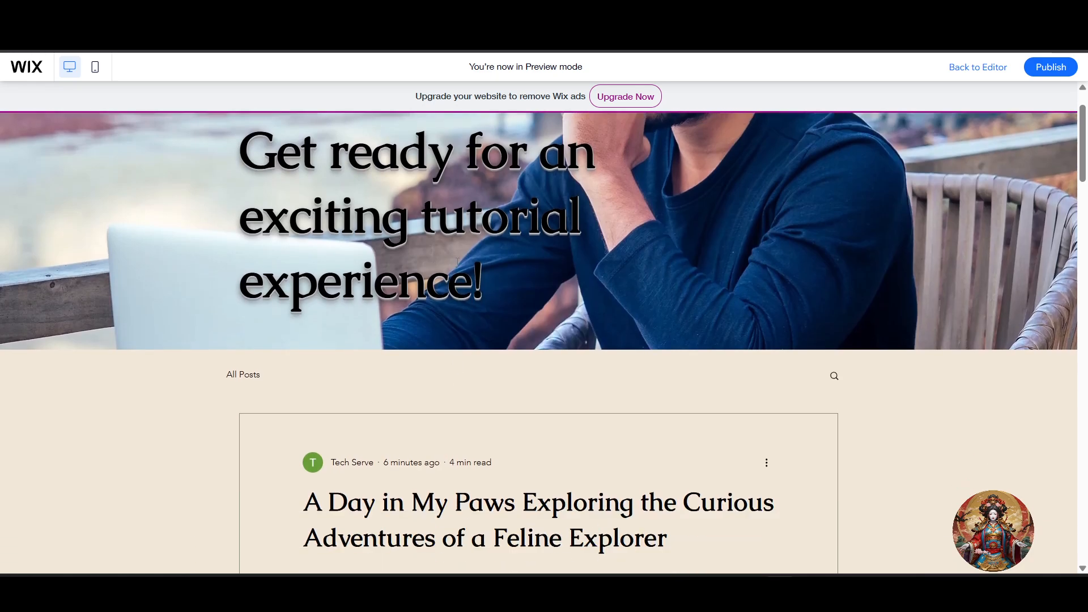
pyautogui.scroll(4, 469, 257)
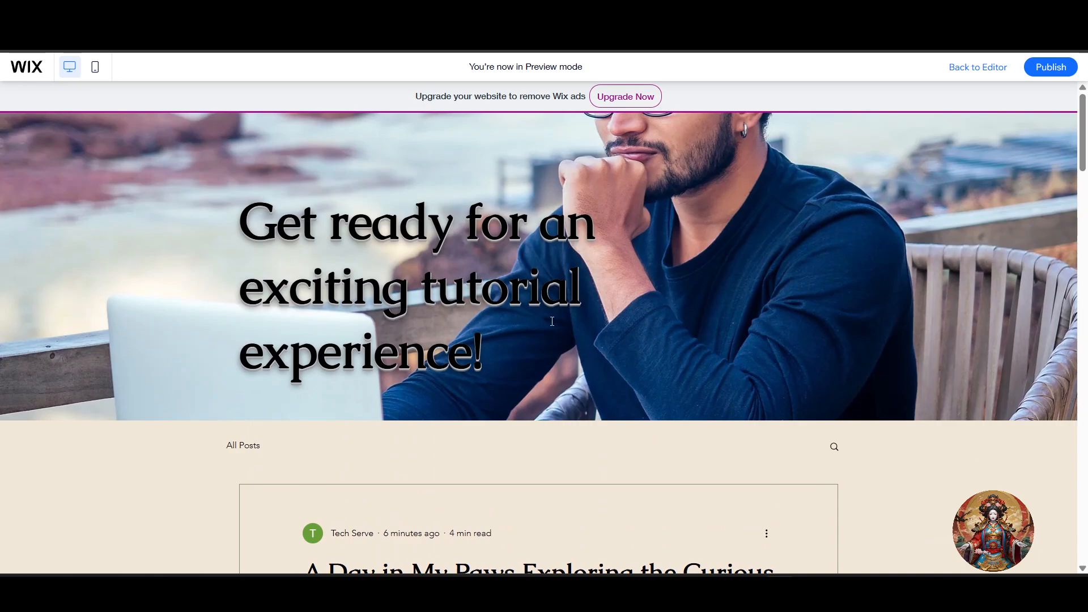
pyautogui.scroll(-20, 510, 340)
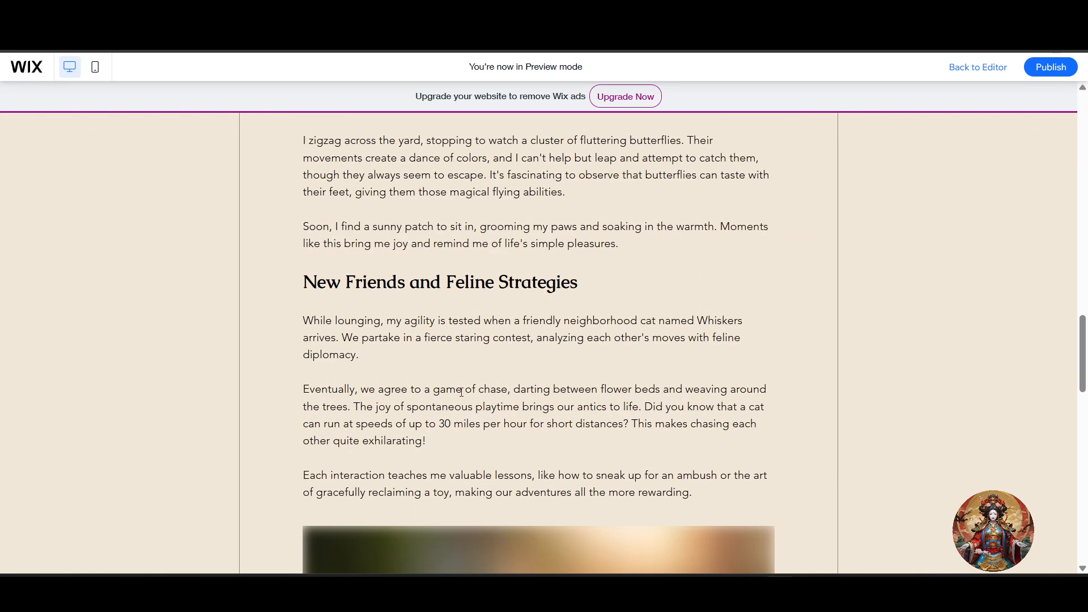
# Step: Look through the previewed cat post again, from its banner heading to the closing section and share options
pyautogui.scroll(-6, 462, 394)
pyautogui.scroll(17, 493, 377)
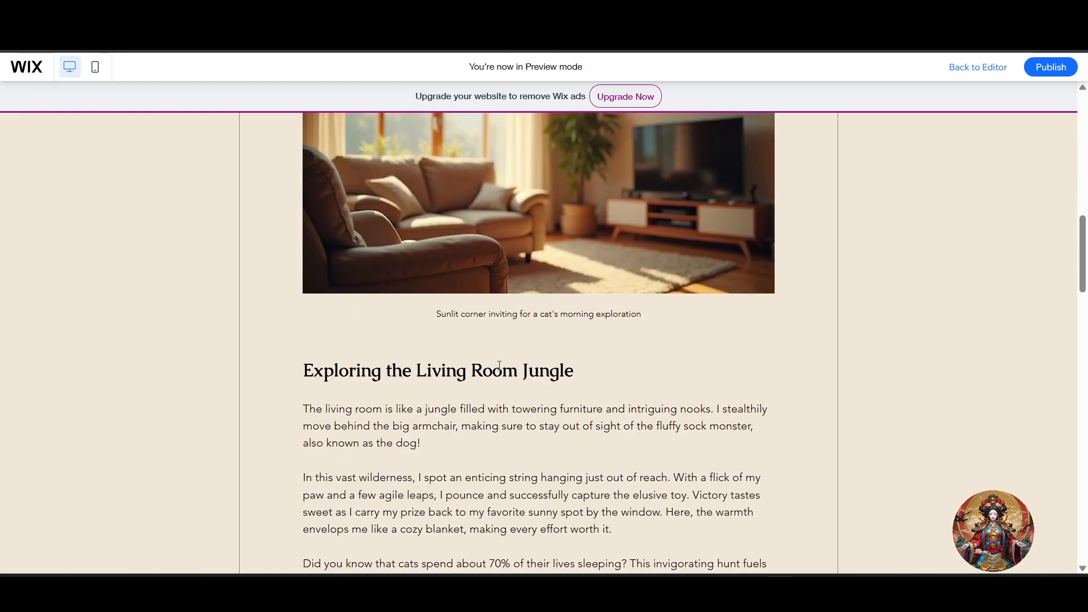
pyautogui.scroll(10, 499, 367)
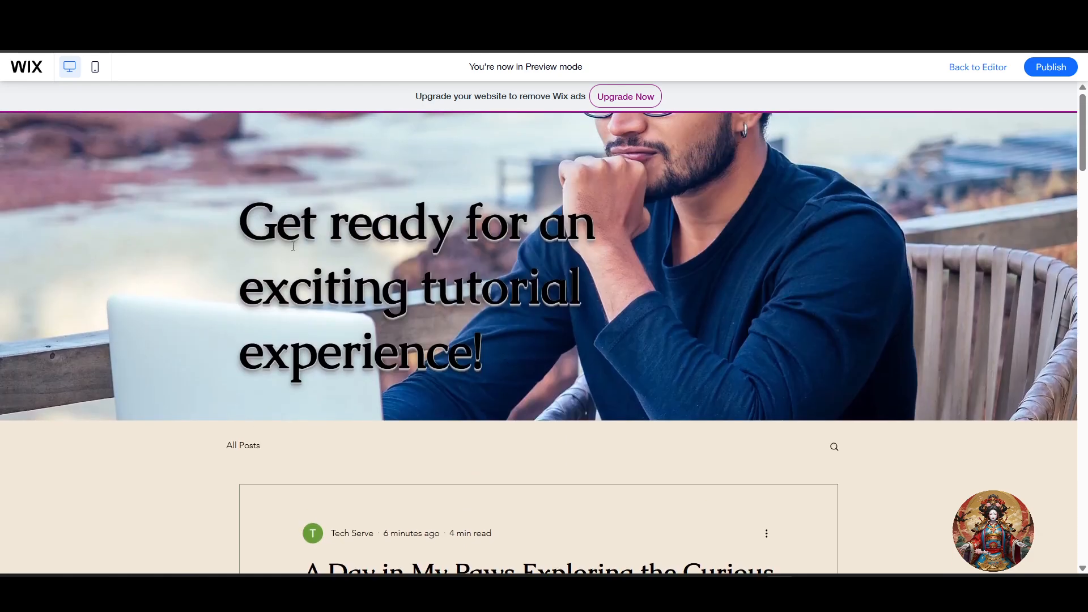
pyautogui.moveTo(264, 212); pyautogui.dragTo(570, 288)
pyautogui.scroll(-12, 448, 456)
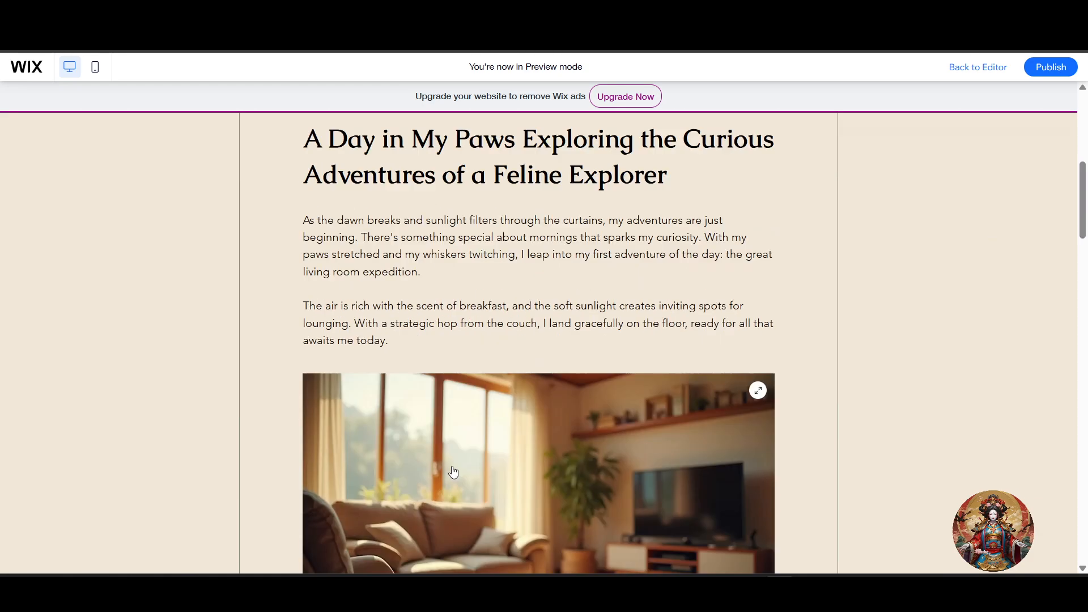
pyautogui.scroll(-20, 448, 457)
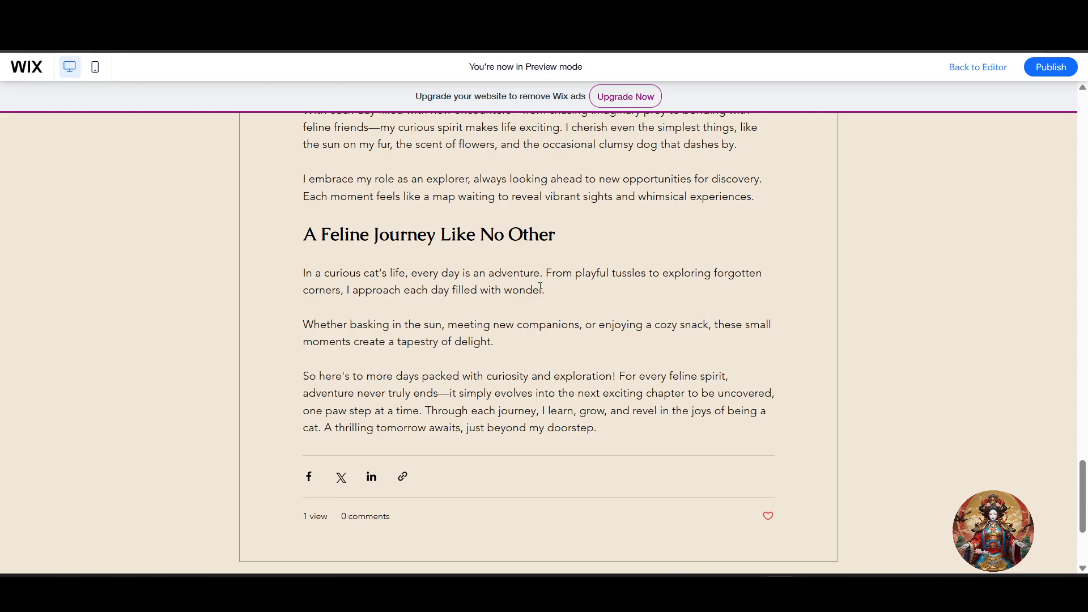
pyautogui.scroll(10, 540, 289)
pyautogui.scroll(15, 523, 337)
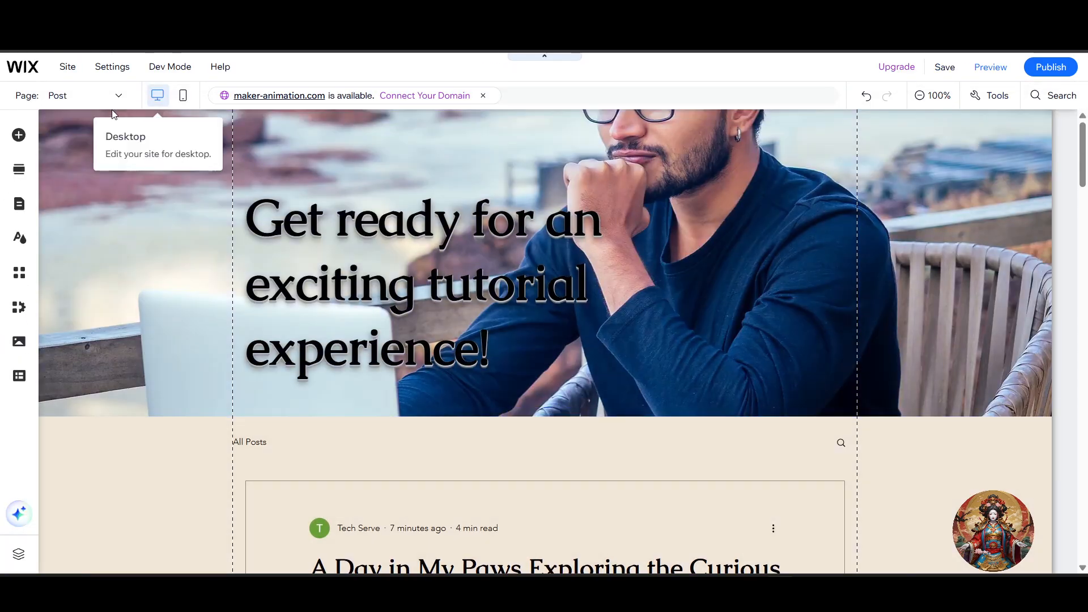
# Step: Return to the editor, switch to the site's Home page and save the site
pyautogui.click(80, 95)
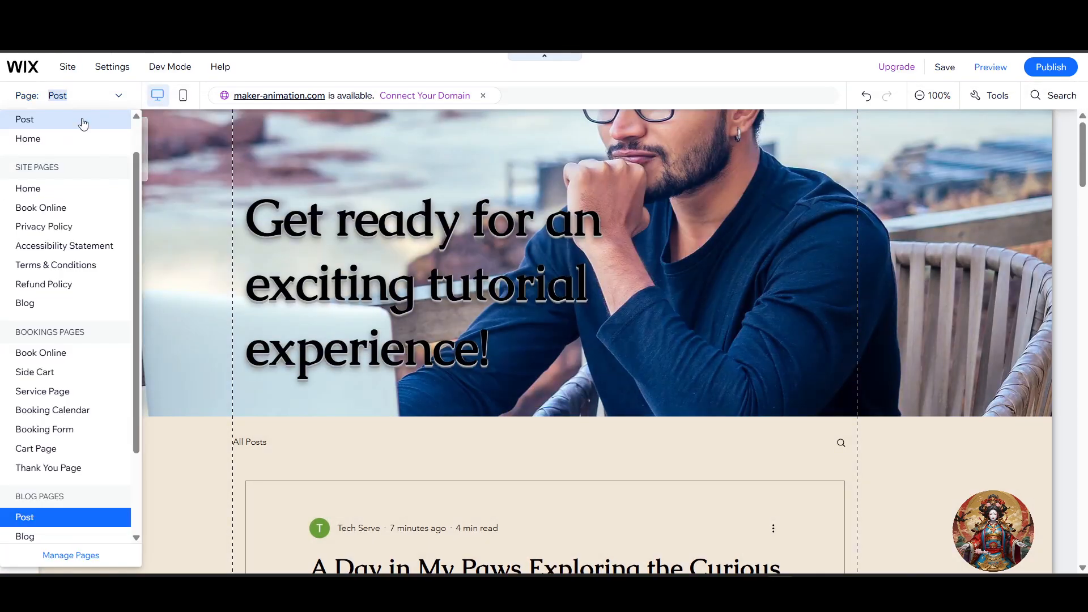
pyautogui.click(50, 189)
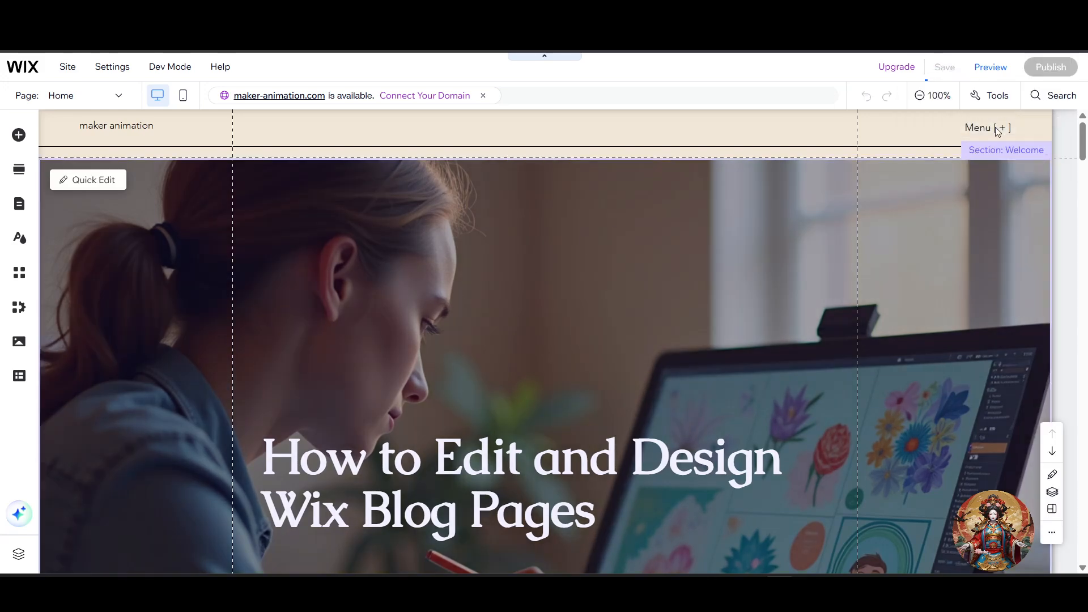
pyautogui.hotkey('ctrl', 's')
pyautogui.click(715, 429)
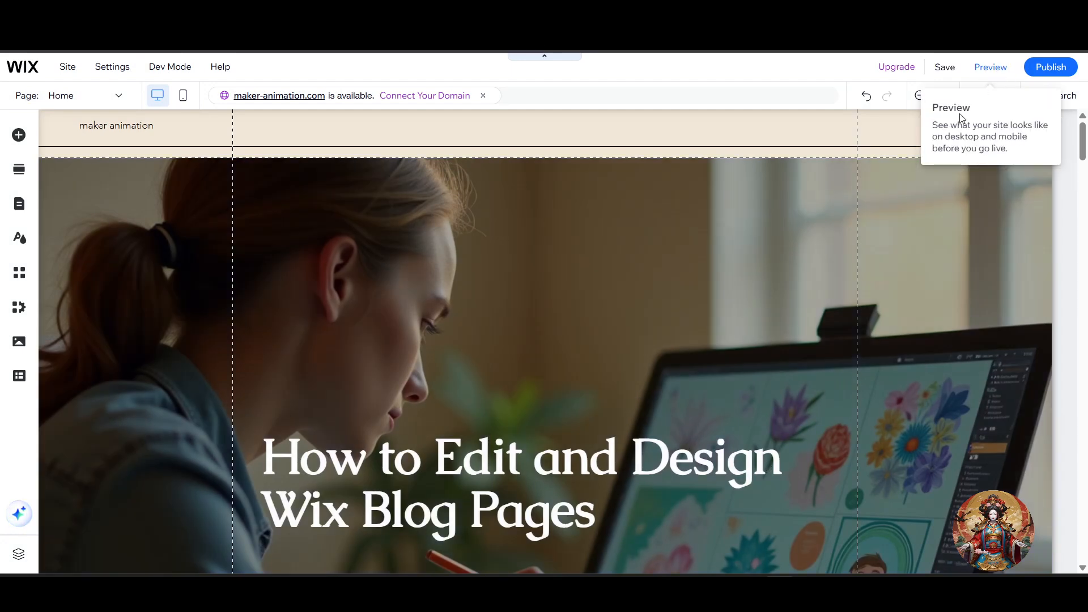
# Step: Preview the site from the Home page and go to the Blog page through the site's own navigation
pyautogui.scroll(-4, 818, 330)
pyautogui.scroll(2, 843, 288)
pyautogui.click(994, 68)
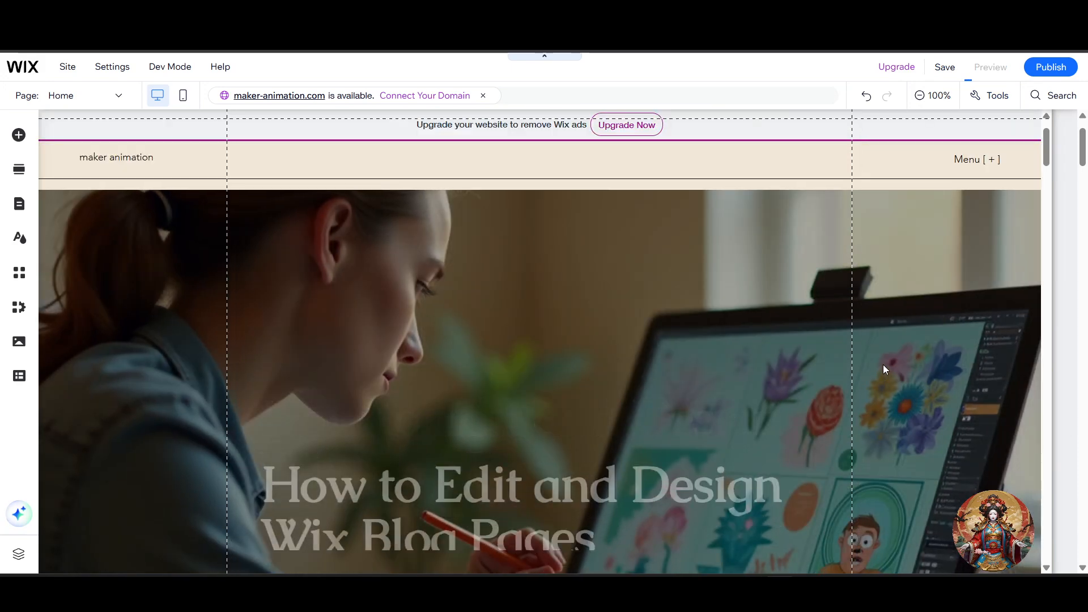
pyautogui.scroll(-3, 706, 408)
pyautogui.scroll(5, 750, 369)
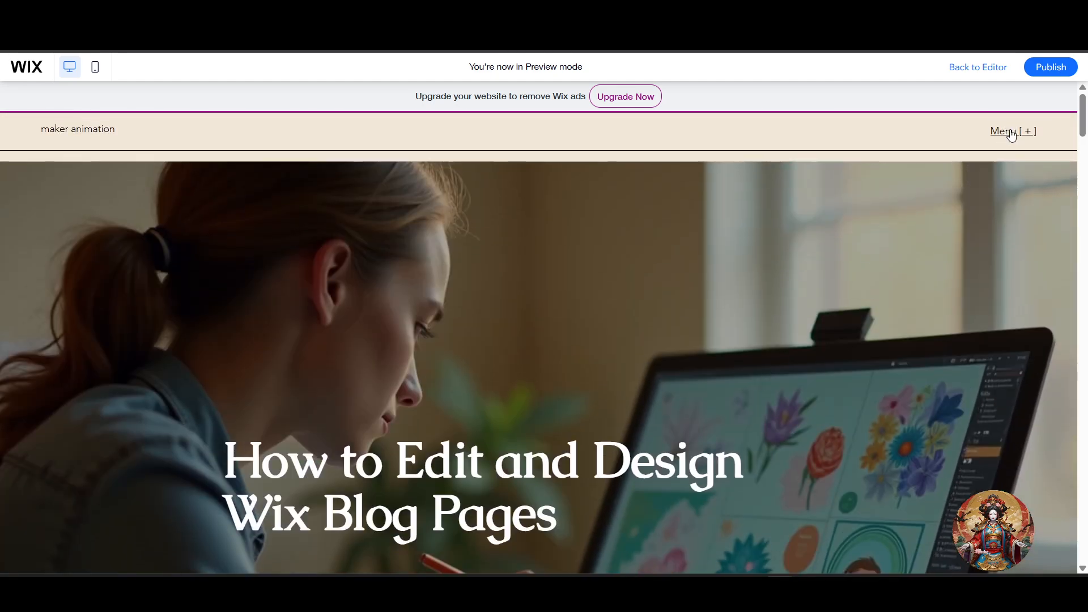
pyautogui.click(1012, 134)
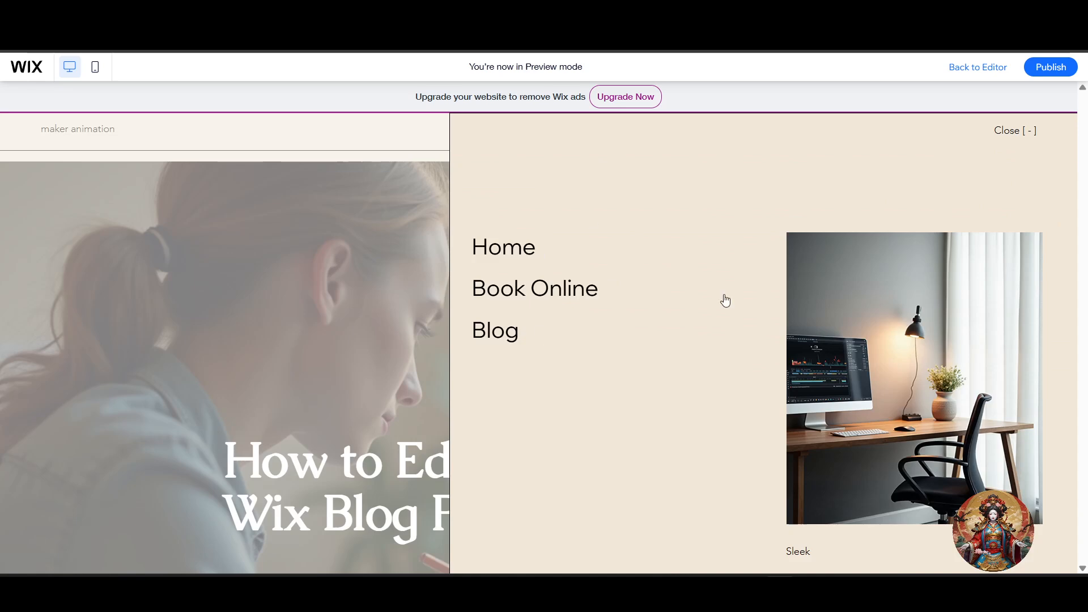
pyautogui.click(491, 333)
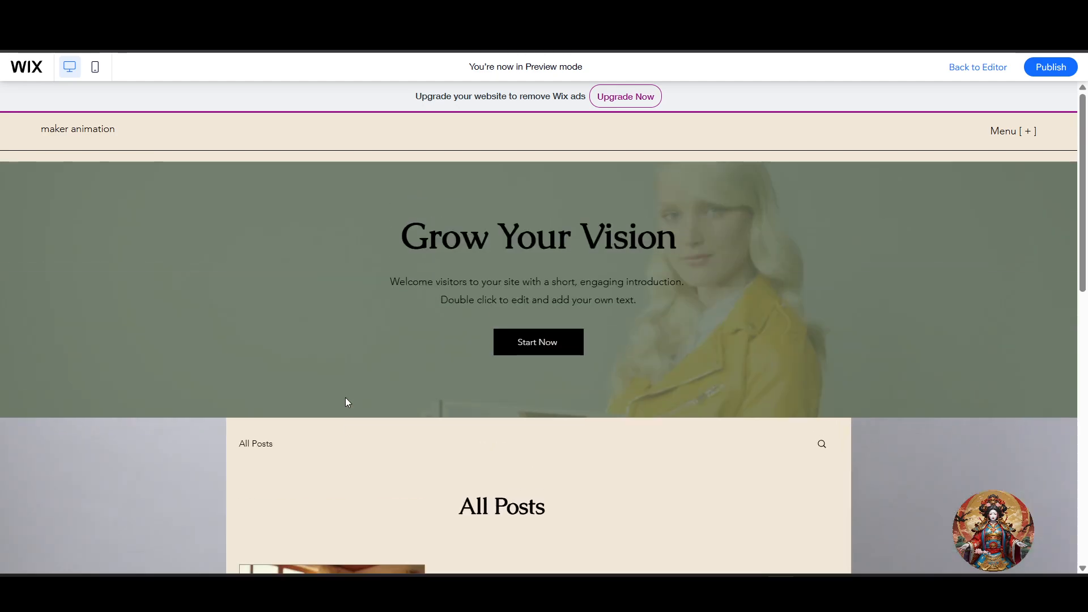
# Step: Examine the previewed Blog page's intro banner and all-posts feed, and check the Blog link in the site navigation
pyautogui.scroll(-4, 356, 409)
pyautogui.scroll(-2, 408, 392)
pyautogui.scroll(2, 458, 375)
pyautogui.scroll(-4, 458, 377)
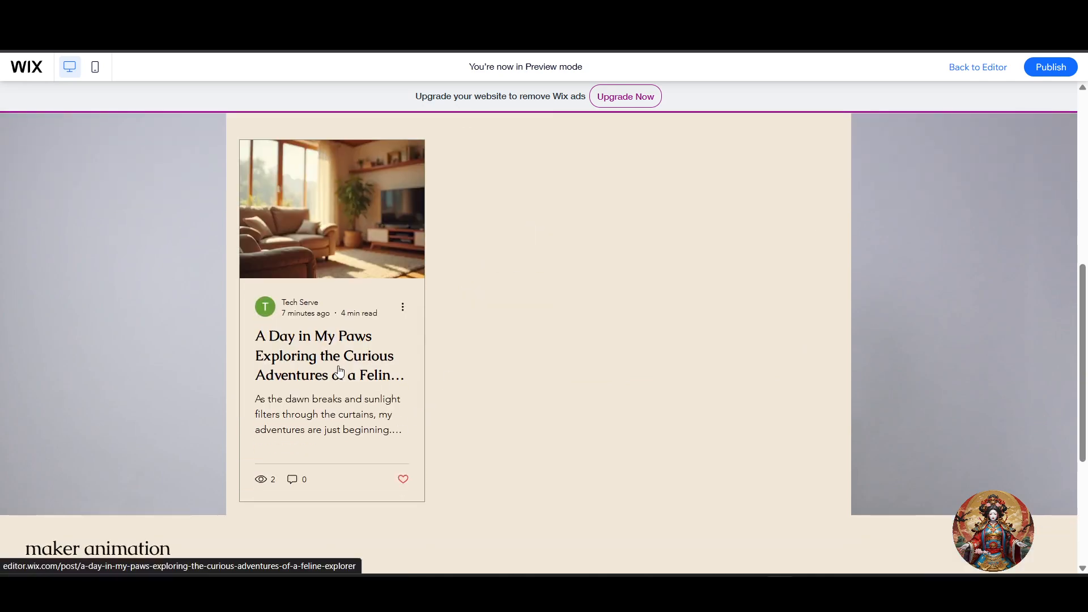
pyautogui.scroll(8, 410, 399)
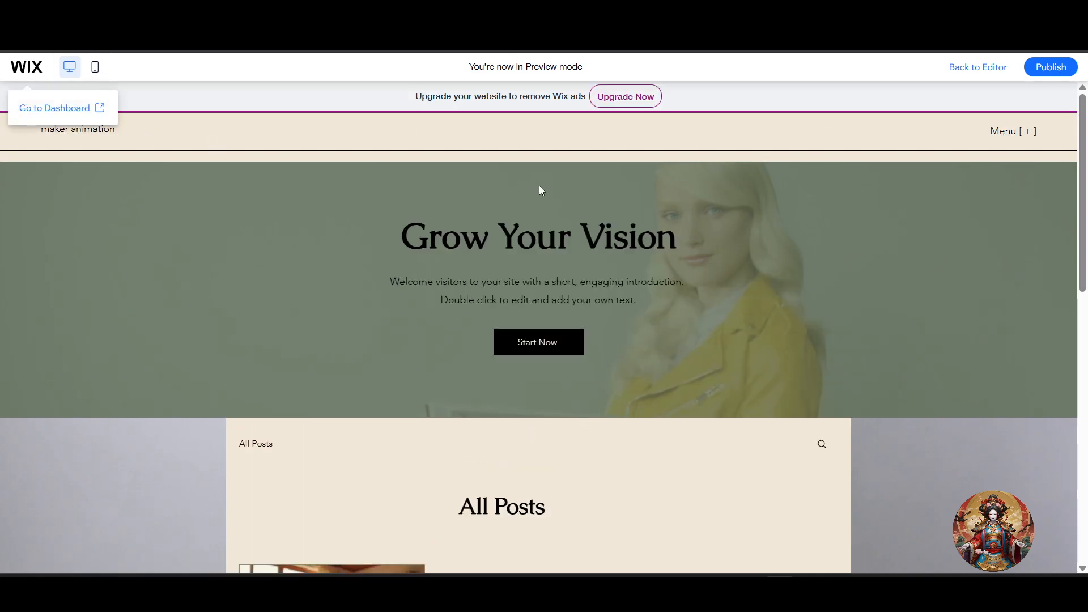
pyautogui.scroll(-6, 554, 309)
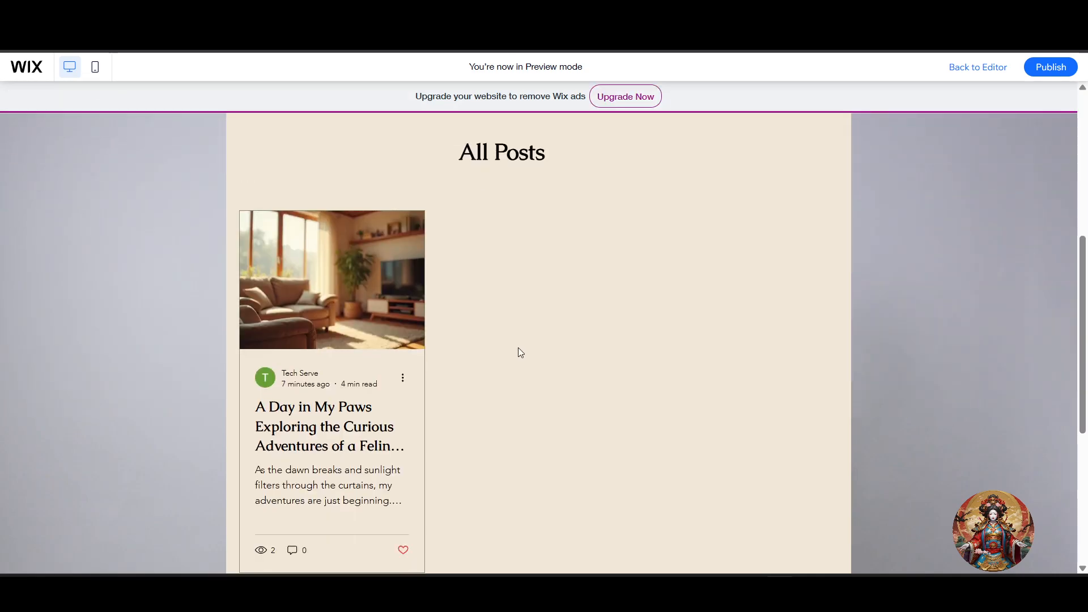
pyautogui.scroll(2, 461, 381)
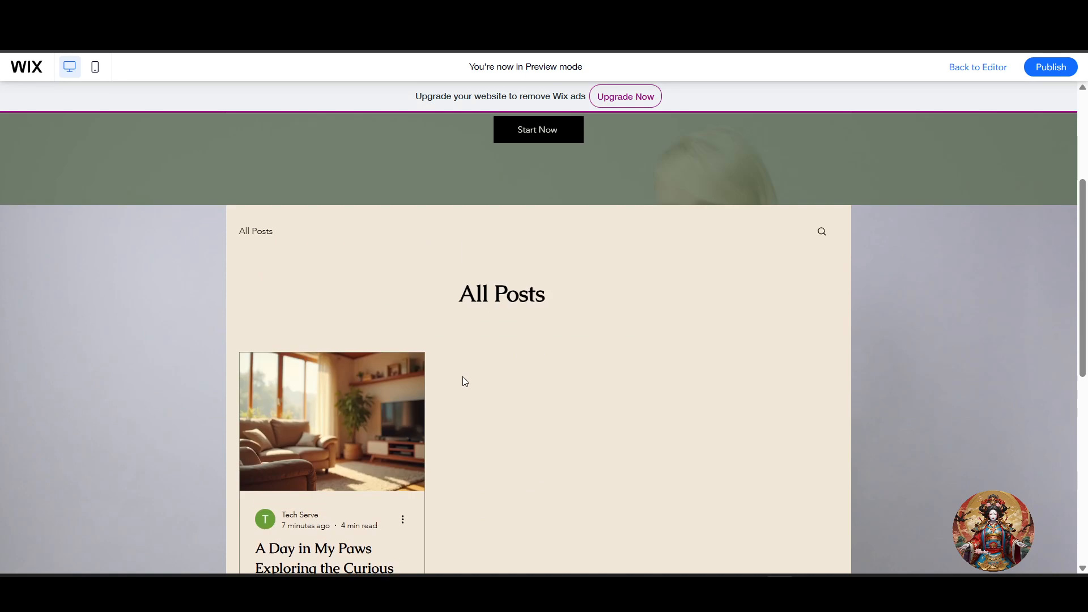
pyautogui.scroll(3, 449, 364)
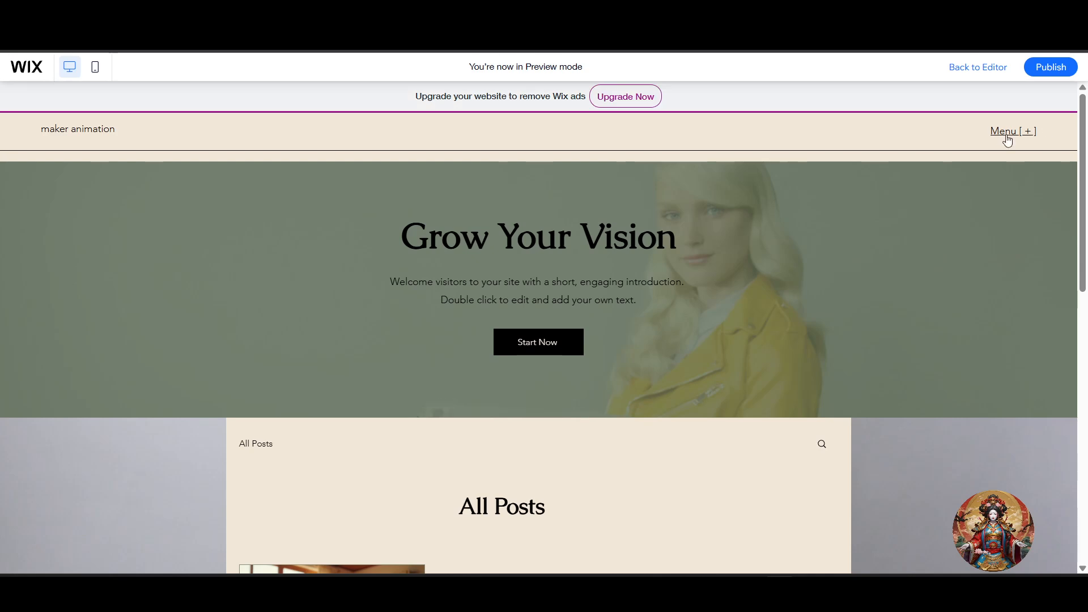
pyautogui.click(1012, 136)
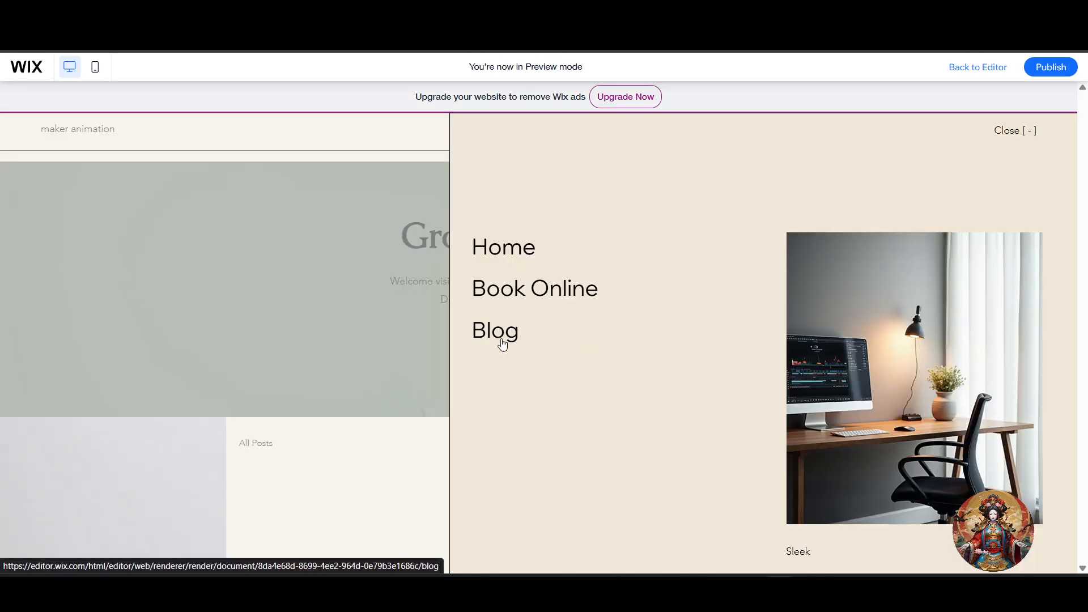
pyautogui.click(374, 351)
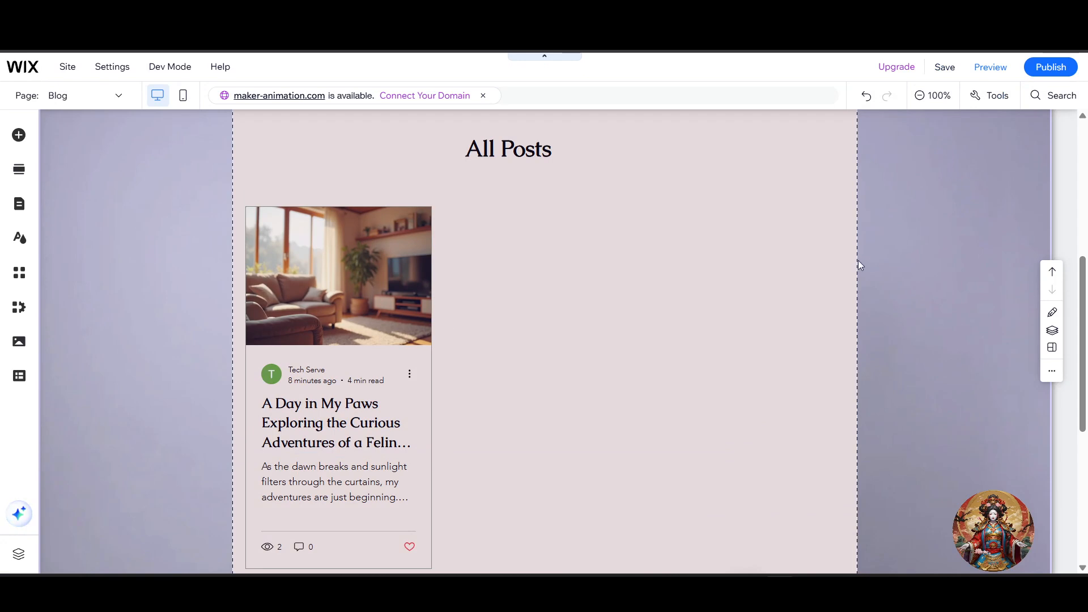
# Step: Review the Blog page's intro section and post feed in the editor
pyautogui.scroll(6, 689, 318)
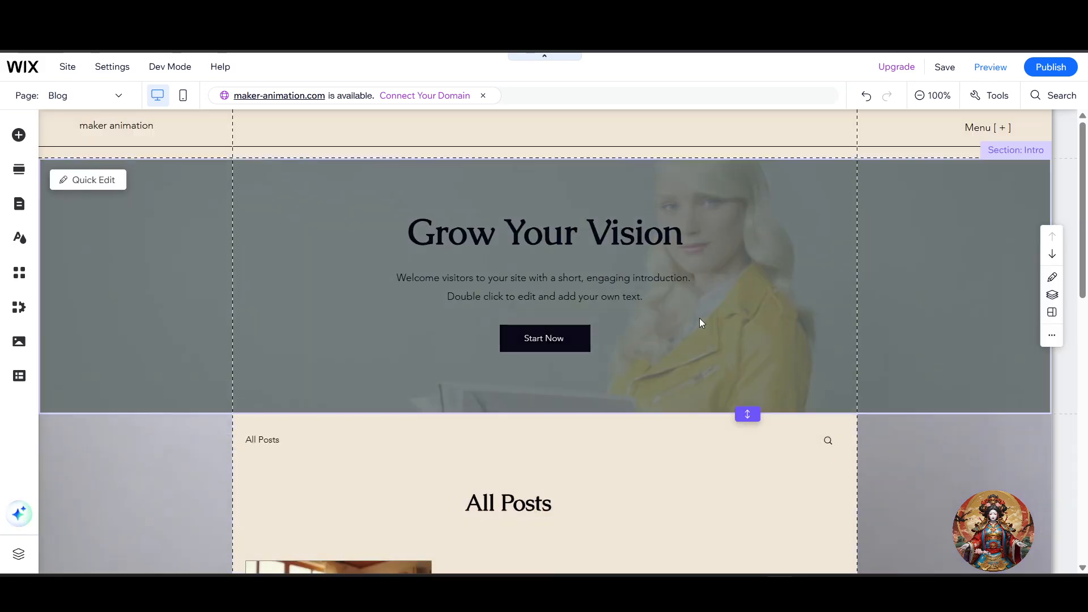
pyautogui.scroll(-4, 628, 355)
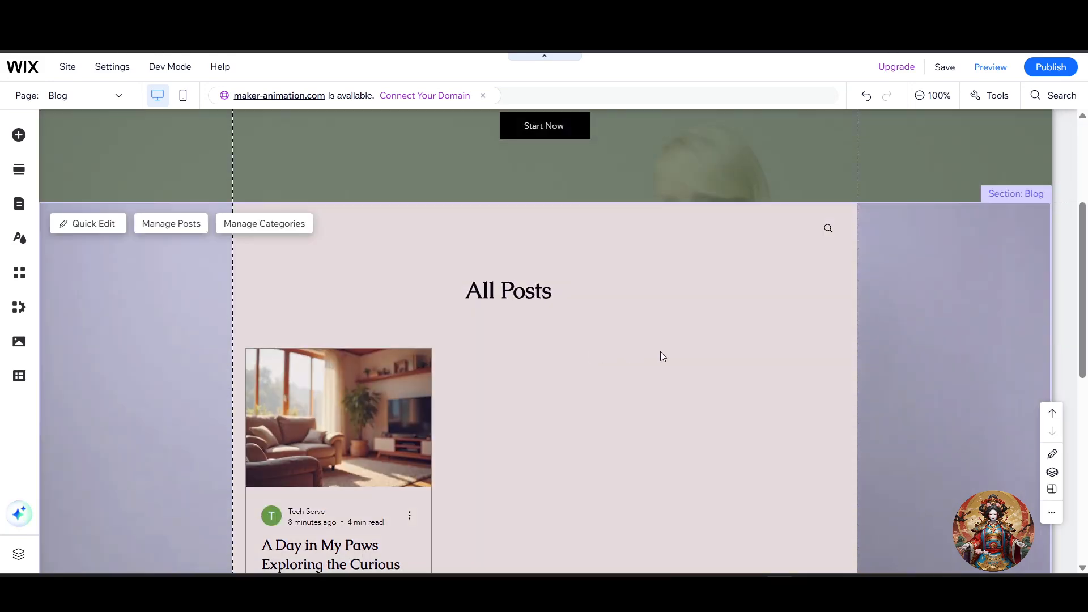
pyautogui.scroll(-3, 732, 369)
pyautogui.scroll(6, 733, 366)
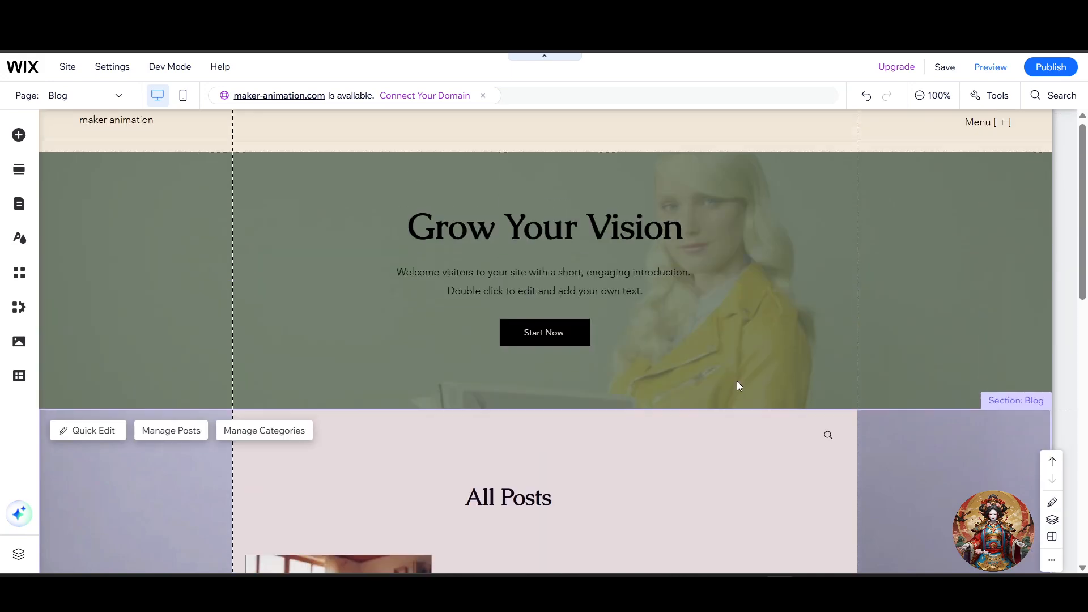
pyautogui.scroll(-6, 737, 383)
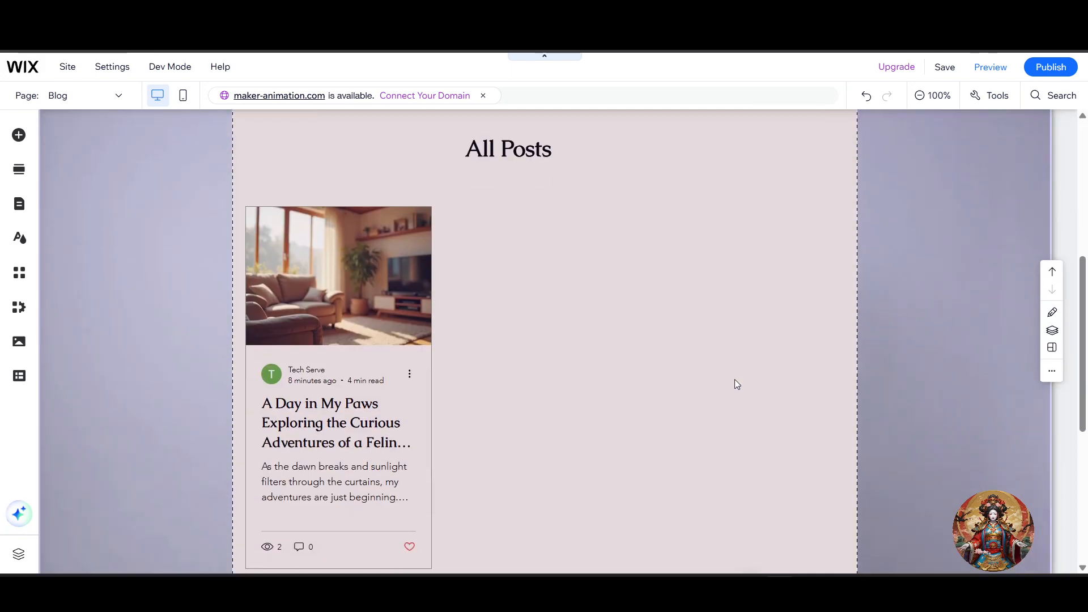